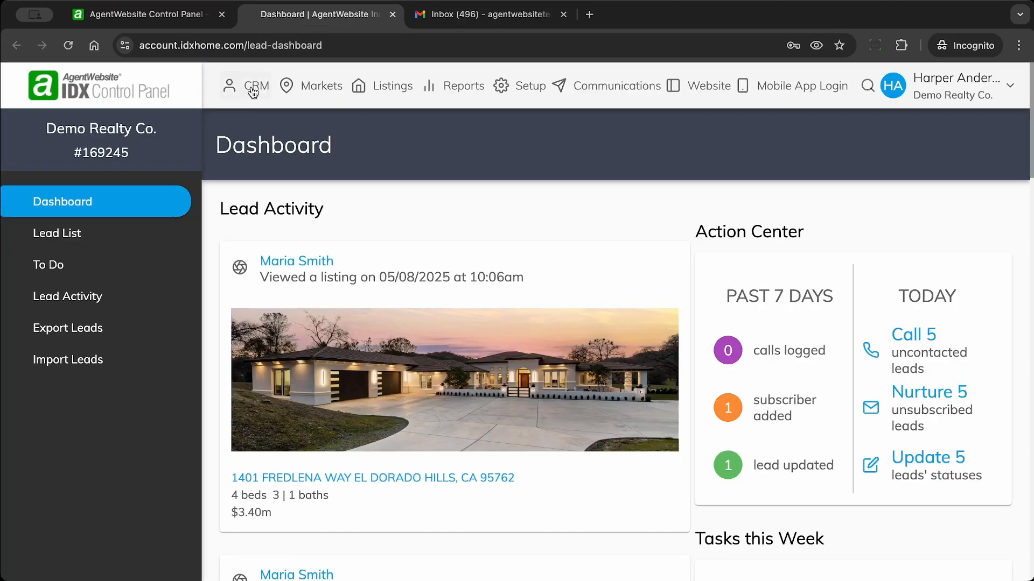
Step: From the Lead List, start a new contact named 'EmailBlast Test'
click(251, 90)
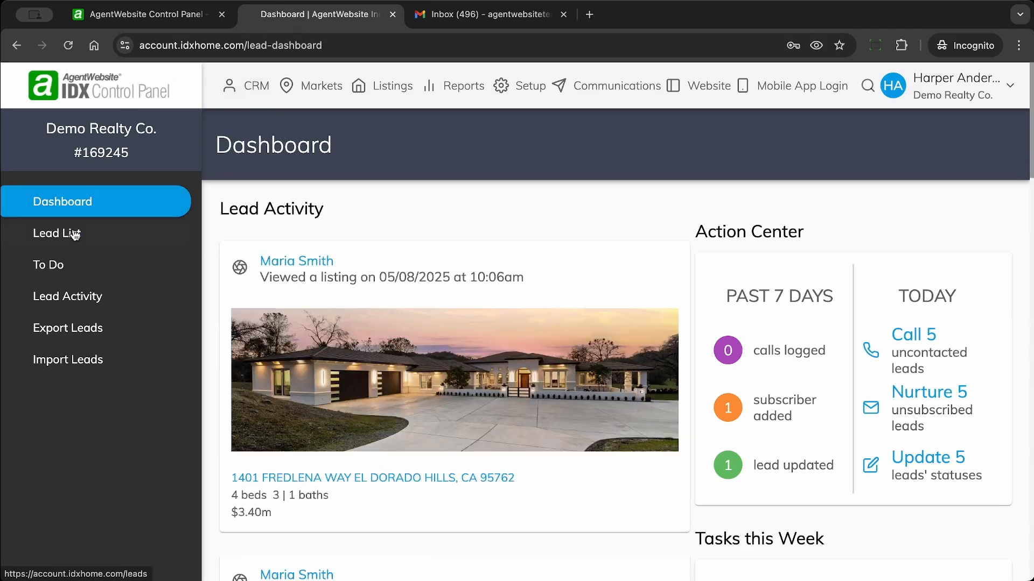
click(73, 234)
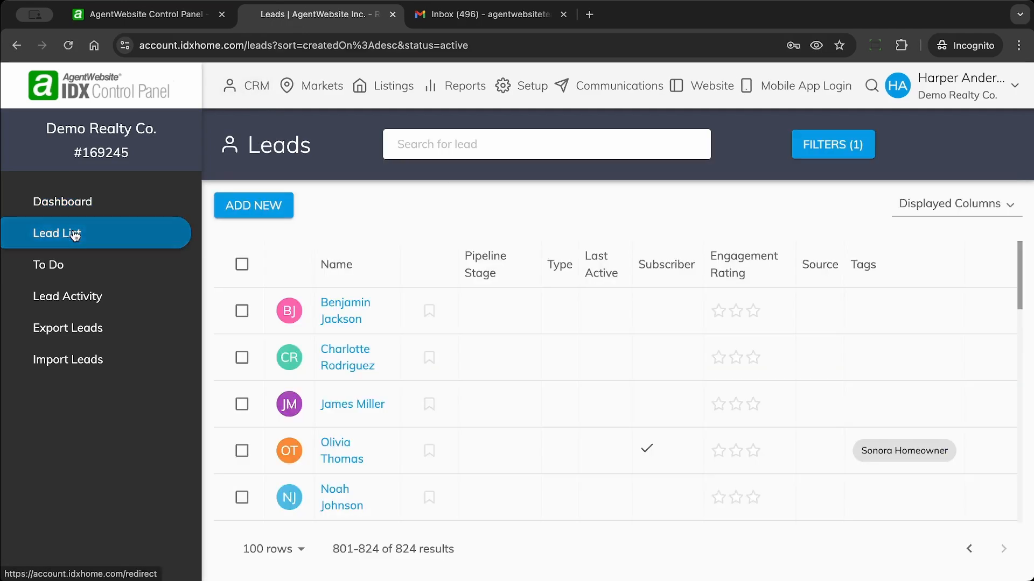
click(271, 207)
click(475, 225)
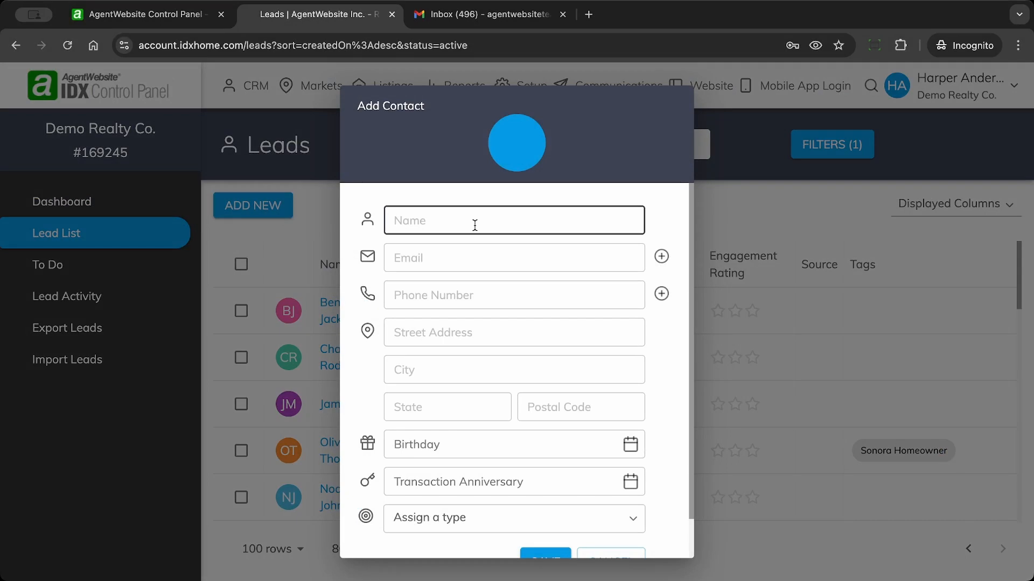
text(EmailBlast)
key(Tab)
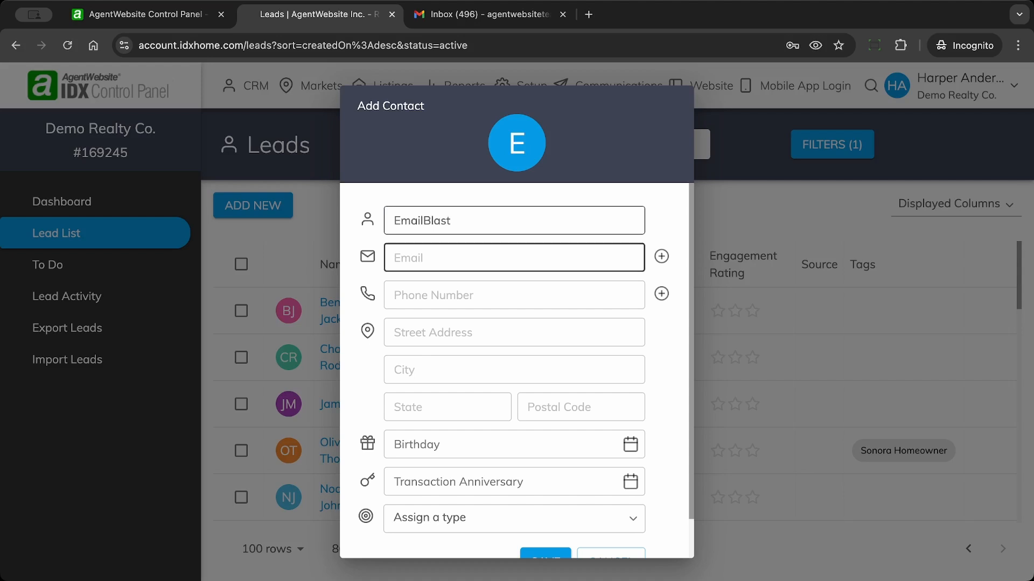
click(454, 222)
text(Test)
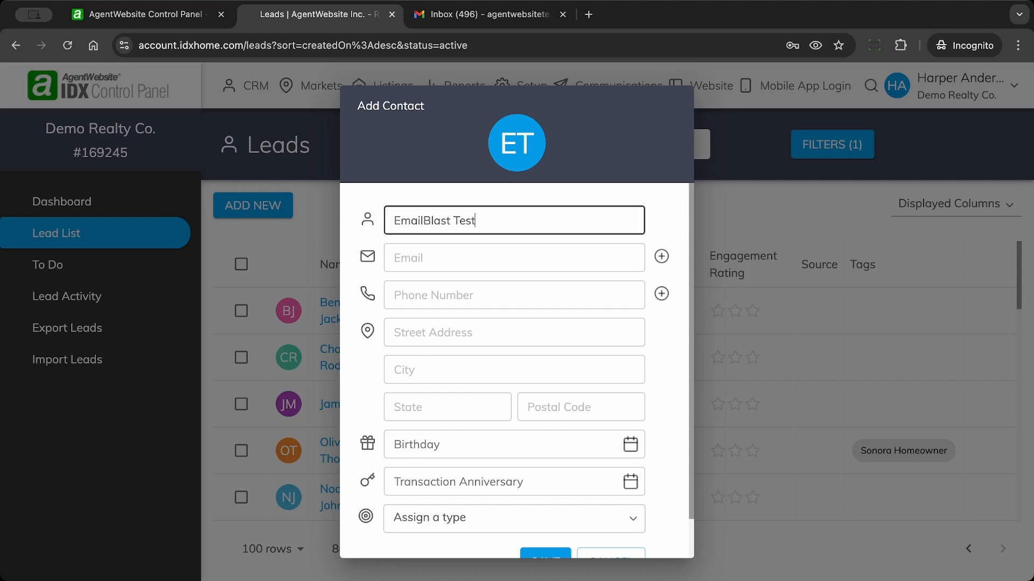
Step: Enter the team's test e-mail address for the contact and save the lead
click(421, 259)
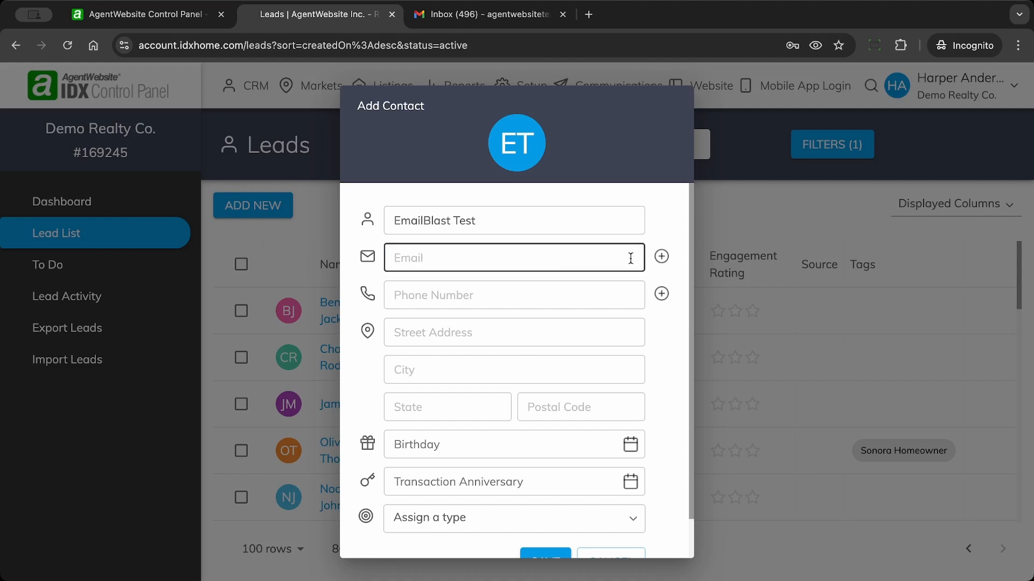
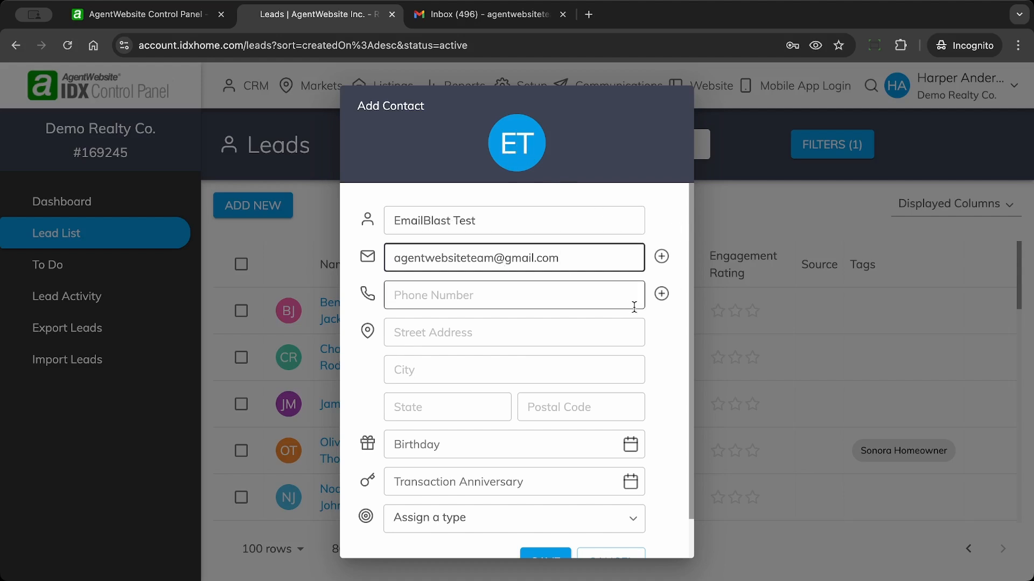
scroll(668, 338, down, 1)
scroll(667, 339, up, 1)
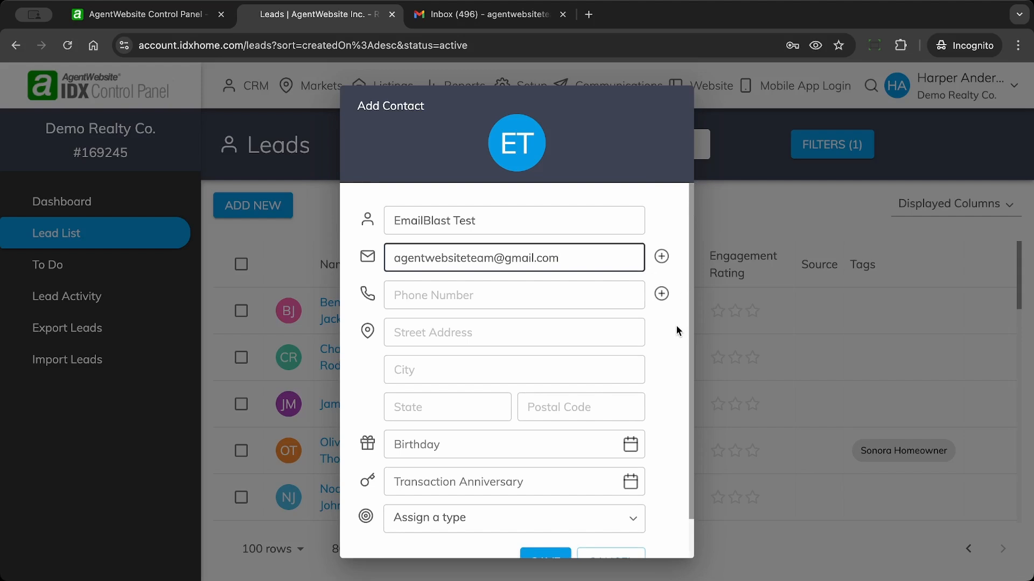
scroll(677, 331, down, 1)
click(543, 533)
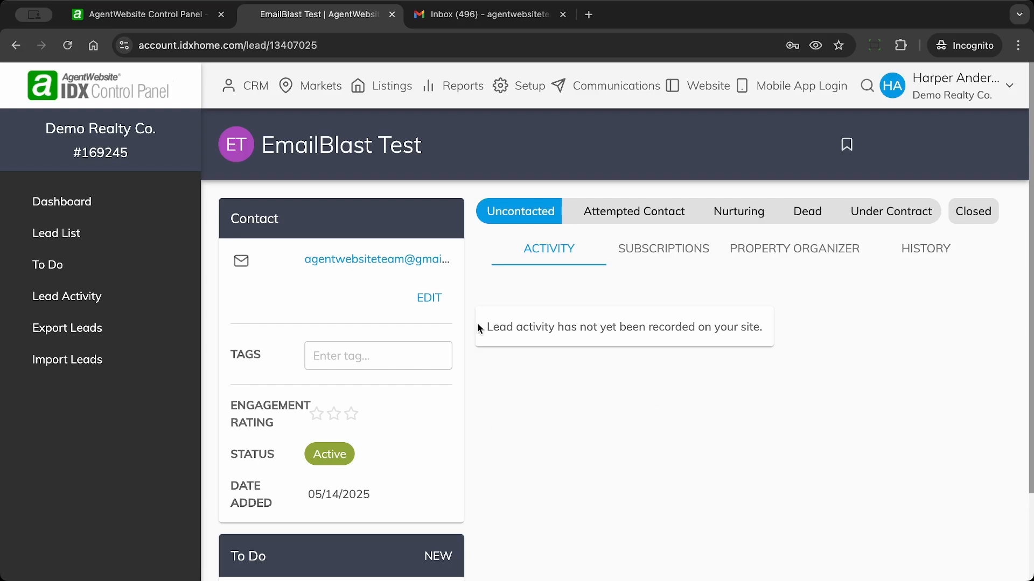
Step: Go to Communications > Marketing Automation > Campaigns to view My Campaign's 825 subscribers
click(604, 91)
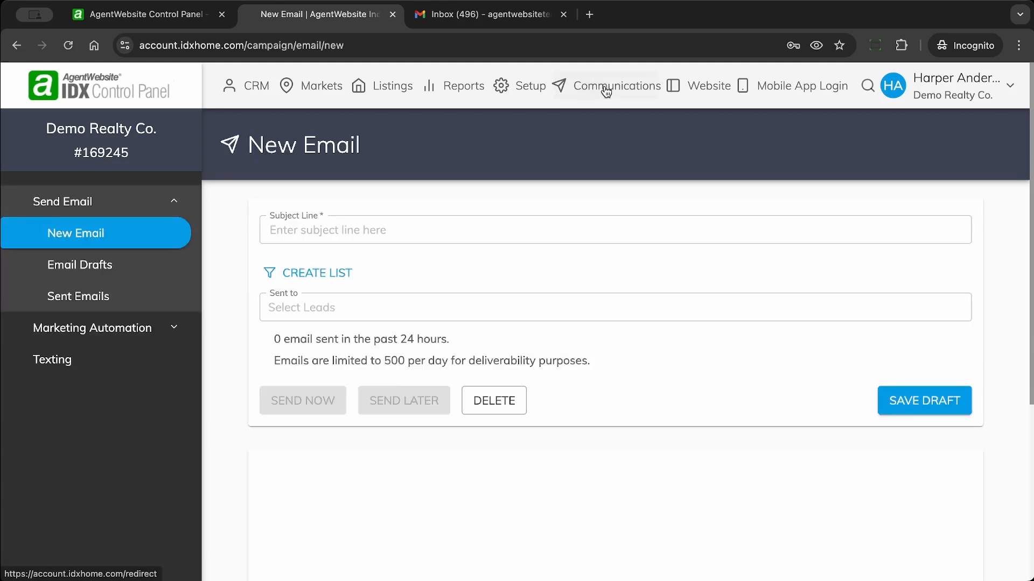
click(105, 330)
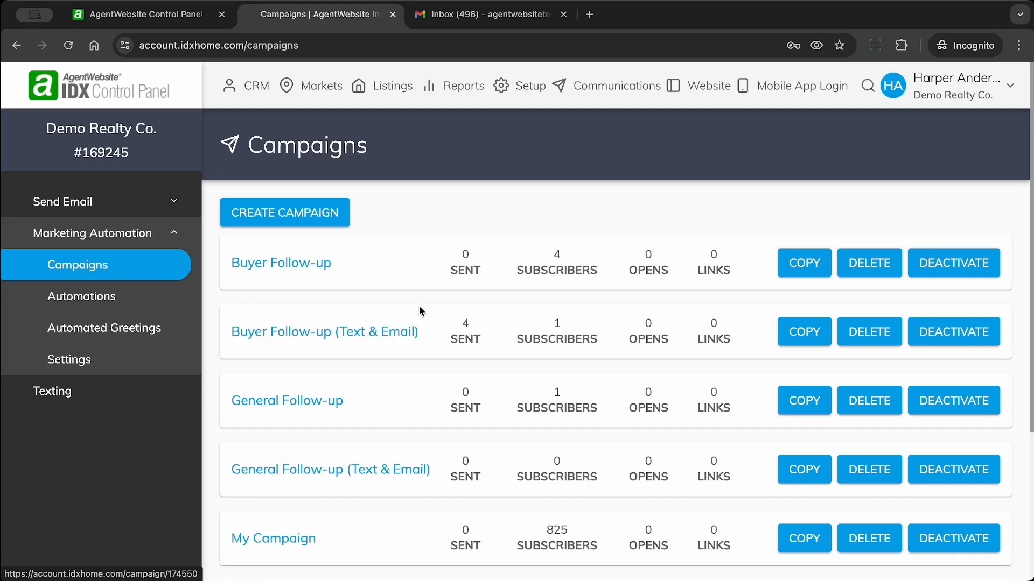
scroll(434, 282, down, 4)
scroll(434, 283, up, 4)
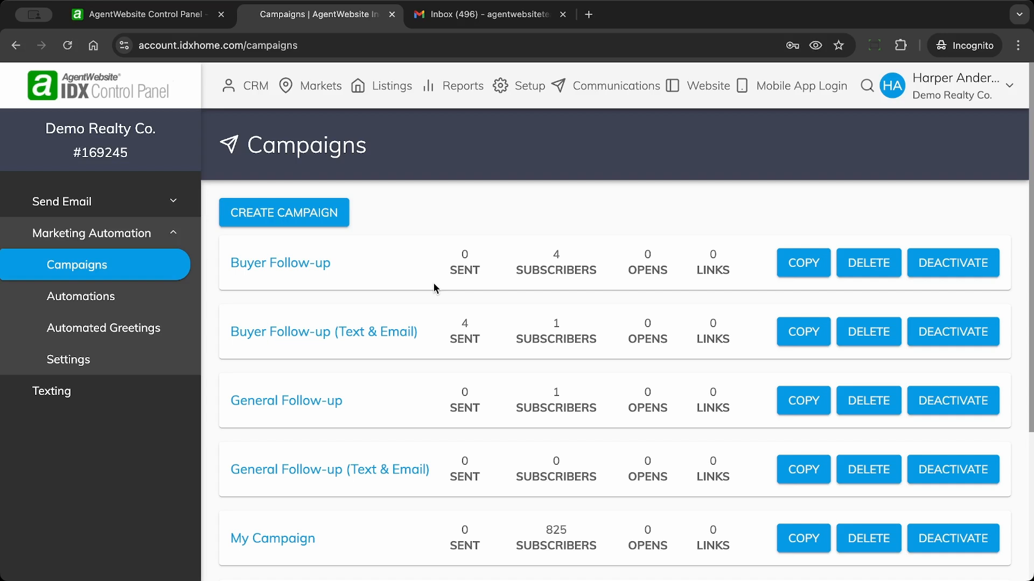
Step: Start a new campaign and enter 'Blast 500+' as its name
click(284, 213)
click(267, 248)
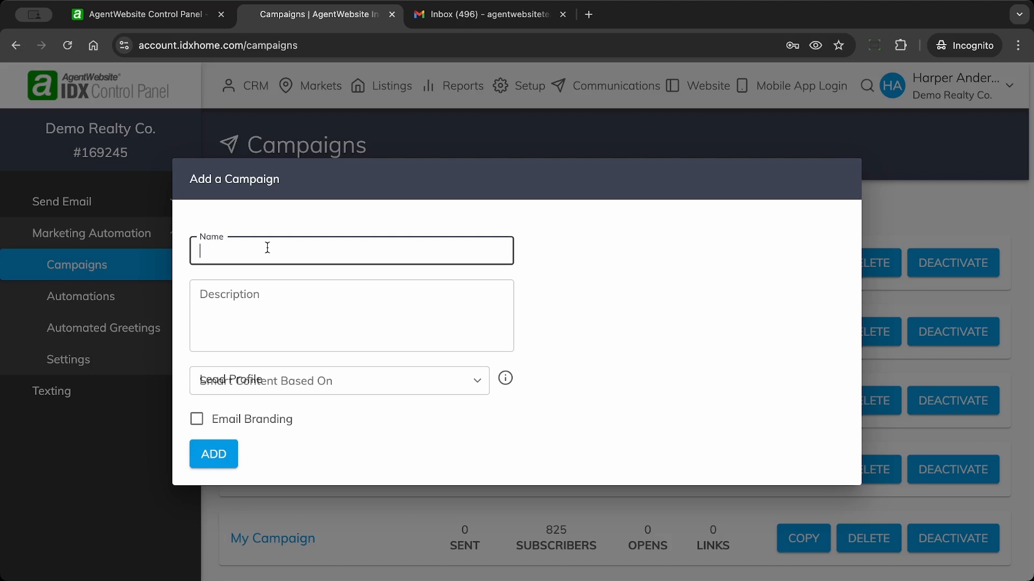
text(Blast 500+)
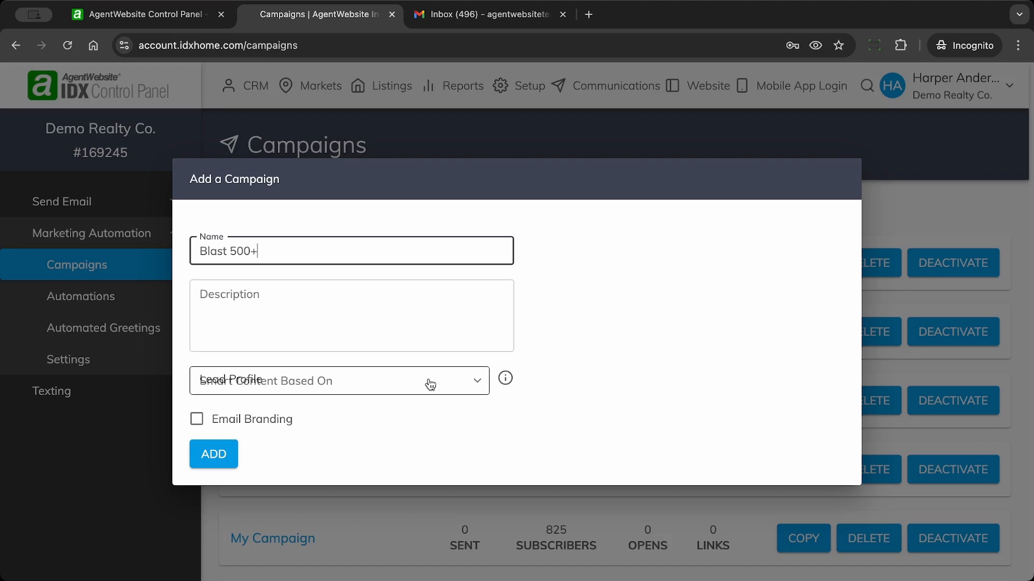
click(459, 384)
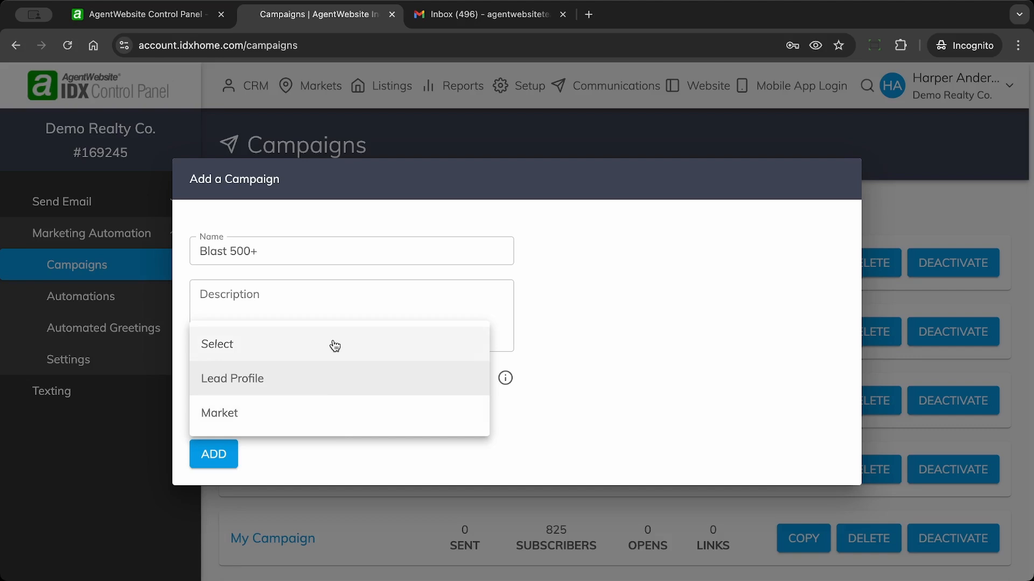
Step: Set Smart Content Based On to Lead Profile instead of a Sonora, CA market
click(311, 418)
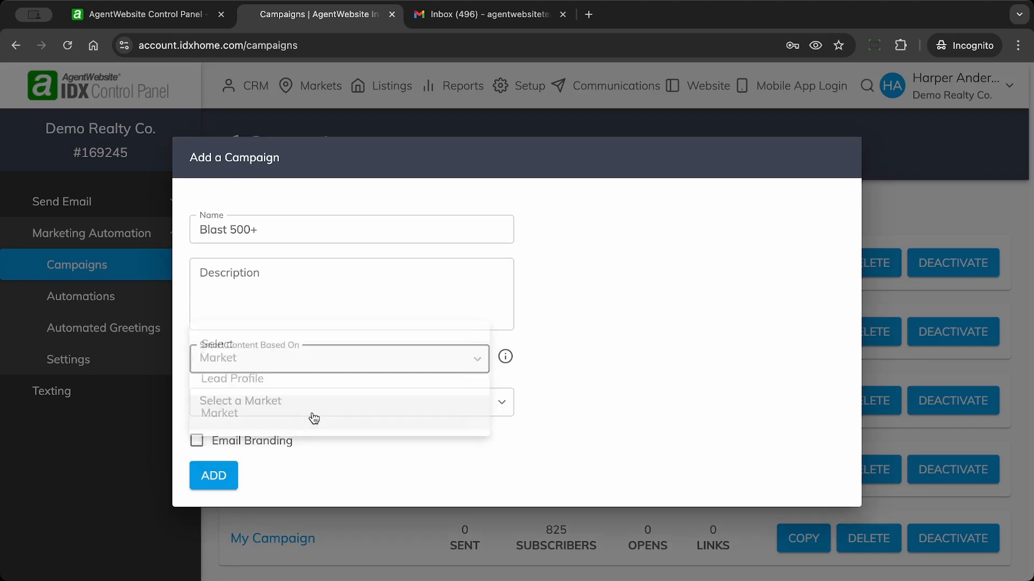
click(303, 398)
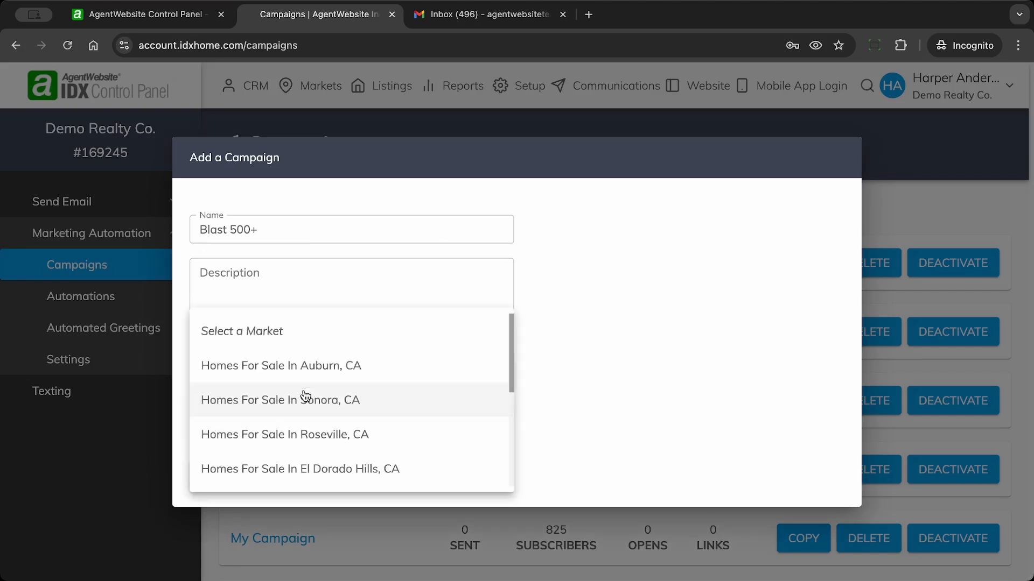
click(351, 401)
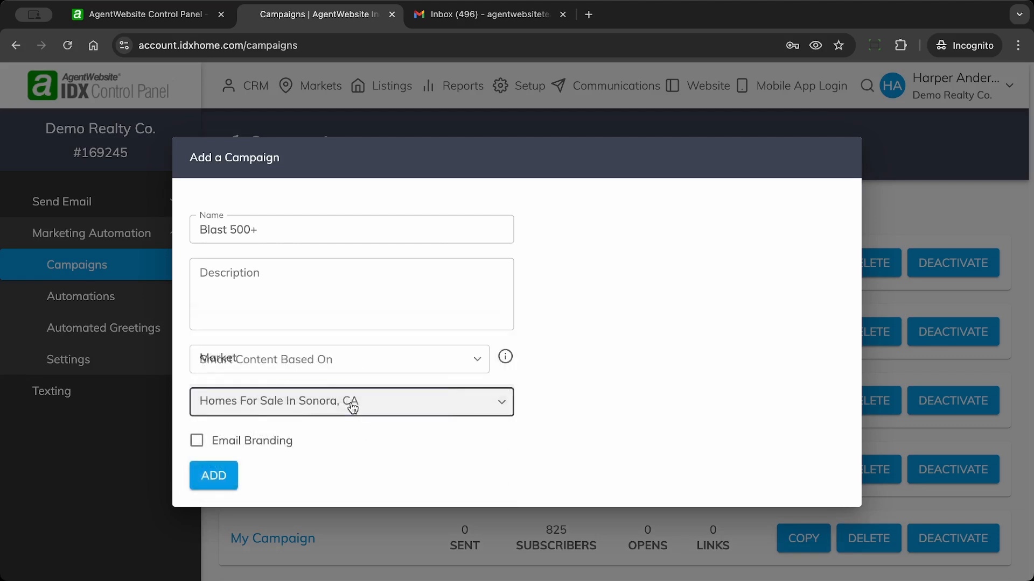
click(360, 359)
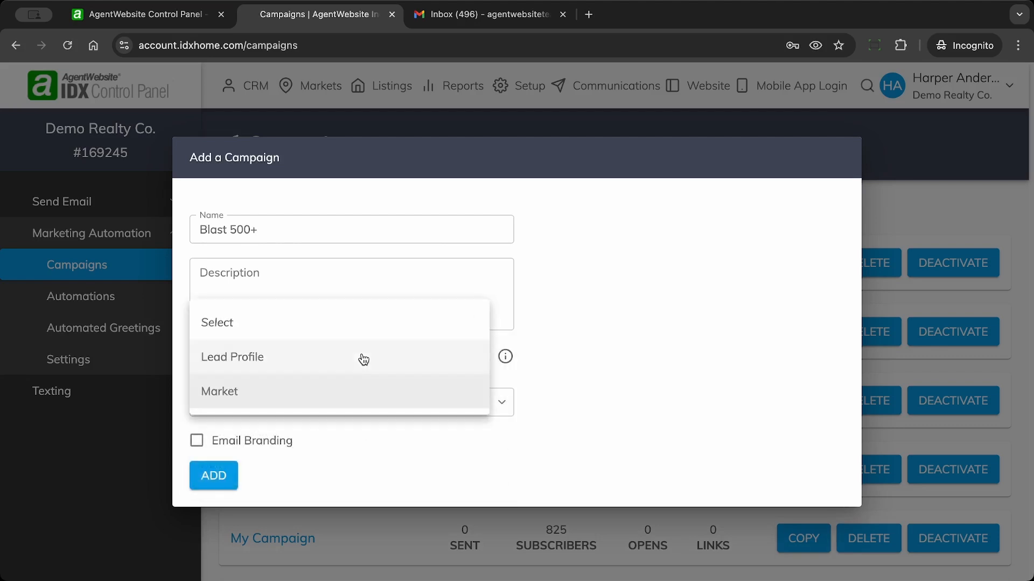
click(348, 362)
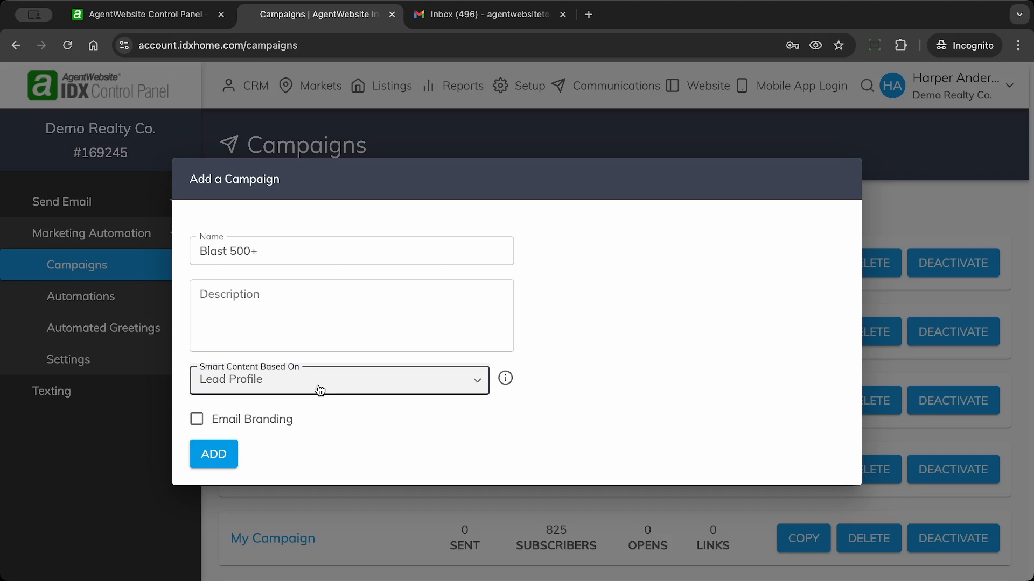
Step: Enable Email Branding, add the campaign, and open Blast 500+
click(197, 421)
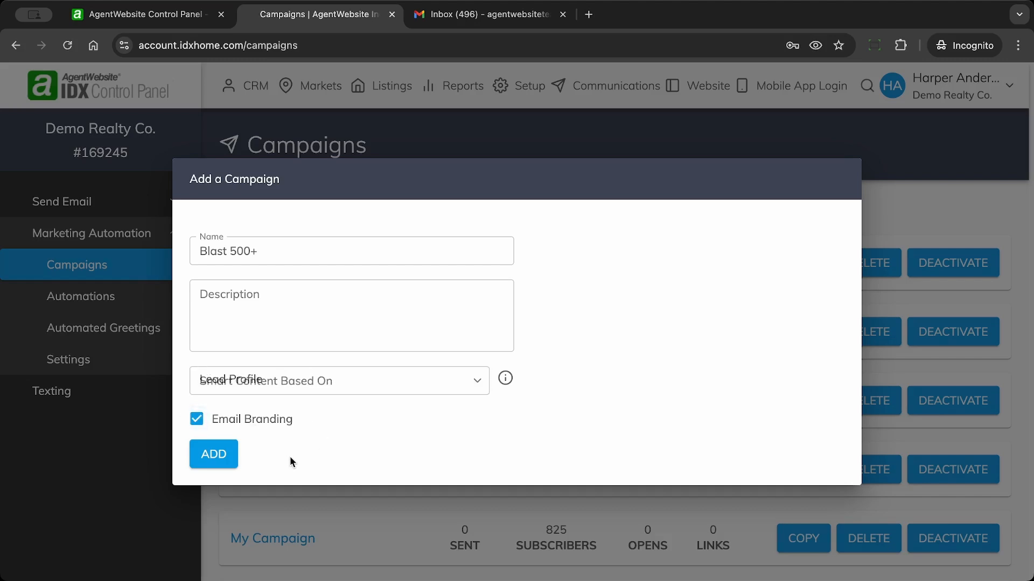
click(214, 456)
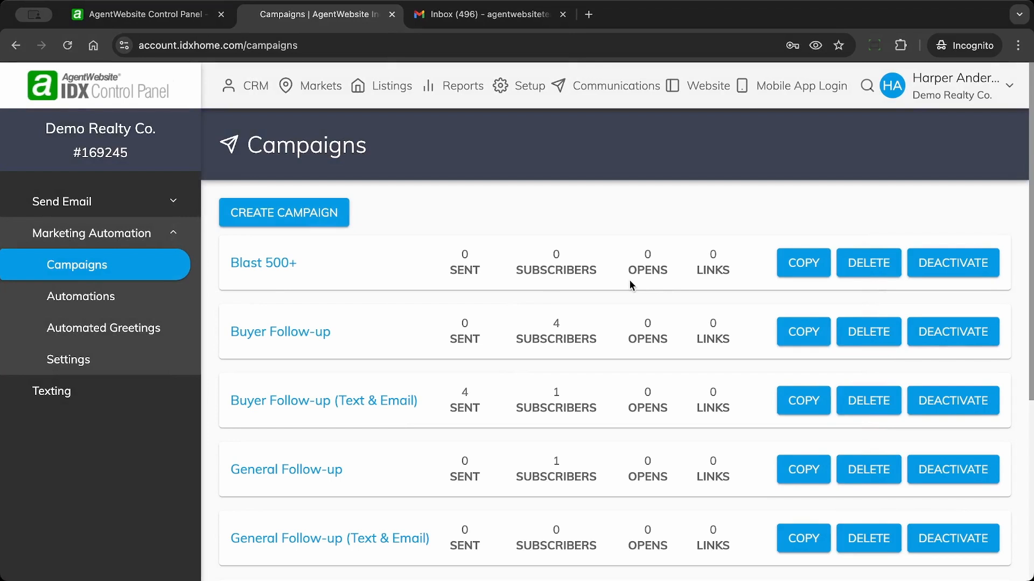
click(245, 261)
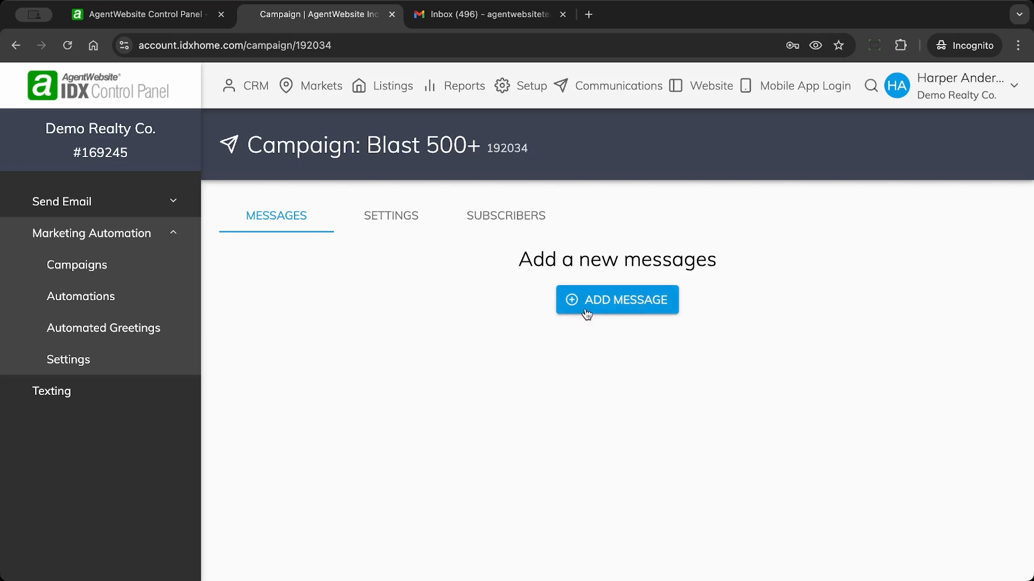
Step: Add a new Email message to the Blast 500+ campaign
click(577, 302)
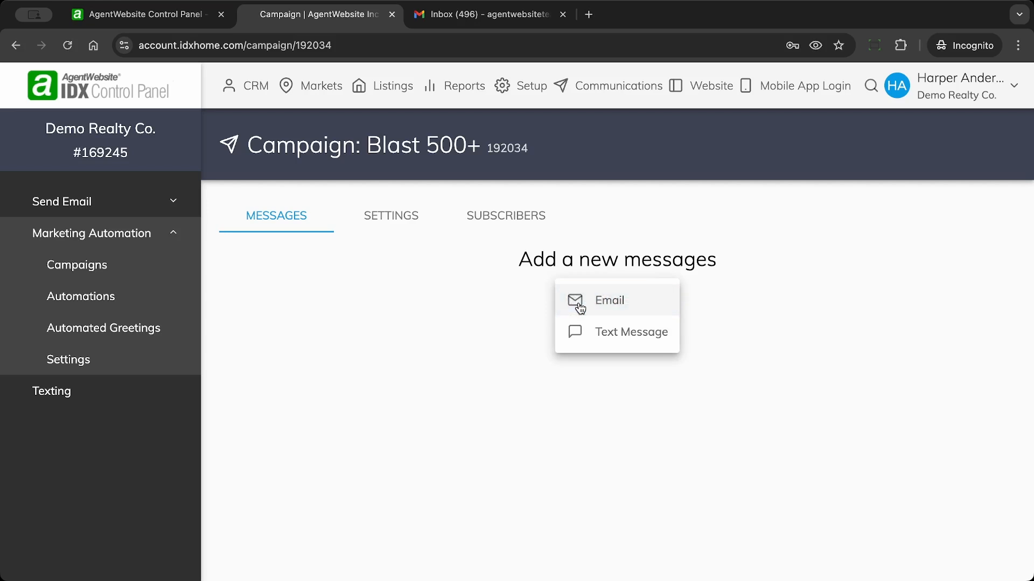
click(612, 306)
click(319, 232)
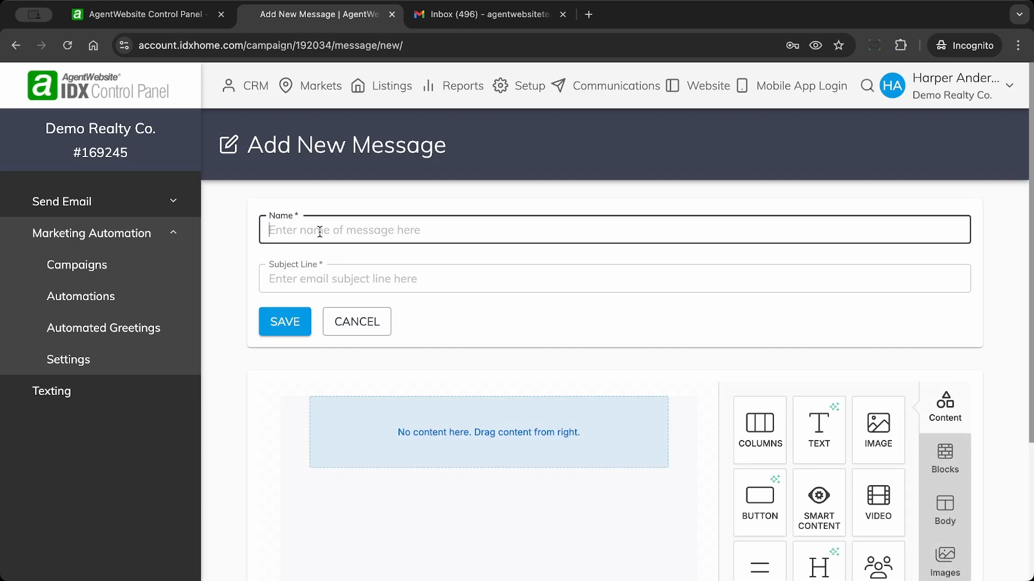
Step: Name the message 'Blast email 500+' and give it subject line 'Blast 500+'
text(Blast email 50-)
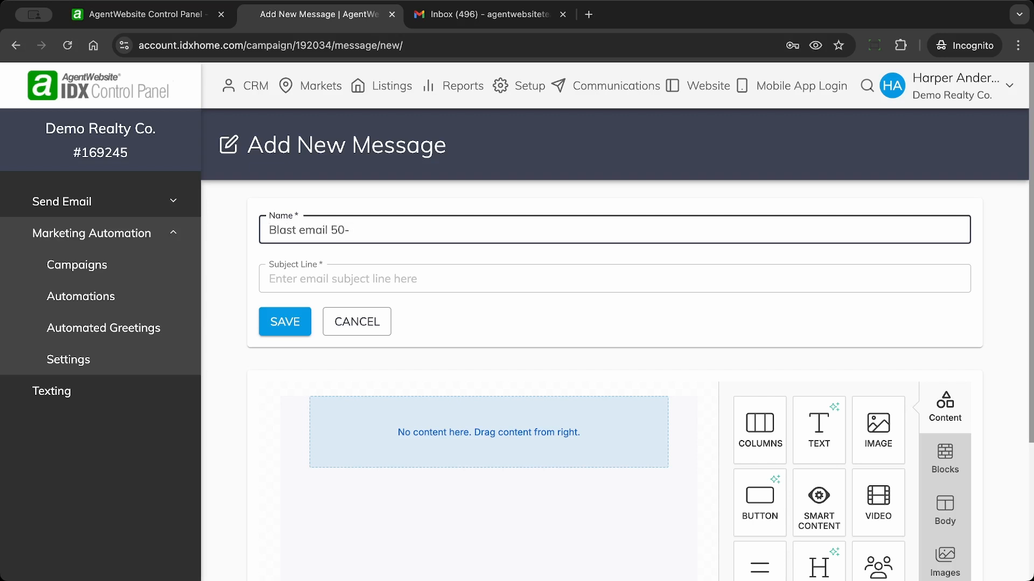
key(BackSpace)
text(0+)
click(304, 278)
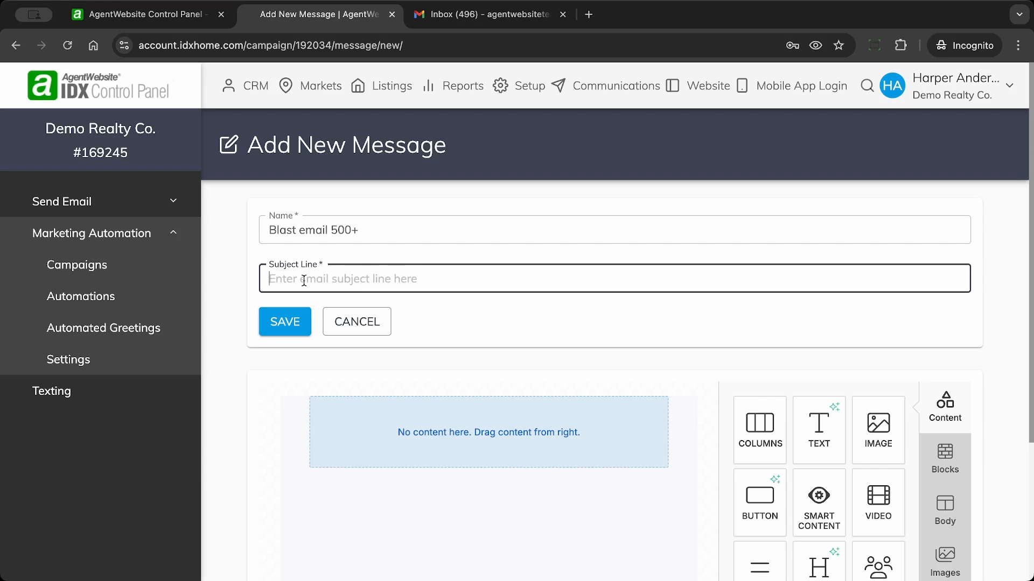
text(Balst)
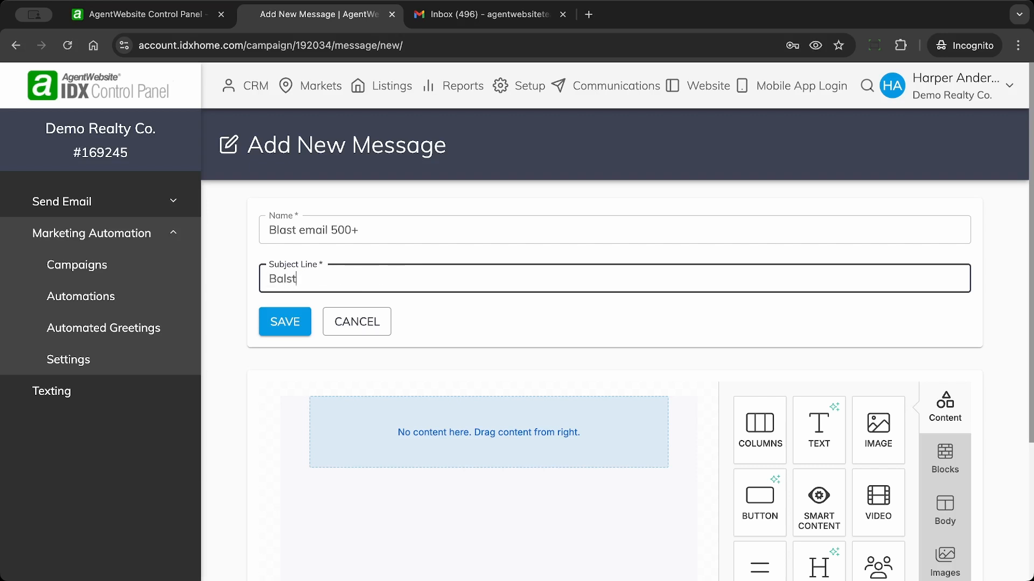
key(BackSpace)
key(BackSpace)
key(BackSpace)
key(BackSpace)
key(BackSpace)
text(last 500+)
click(998, 265)
Step: Drop a text block into the empty email and select its placeholder sentence
scroll(998, 265, down, 3)
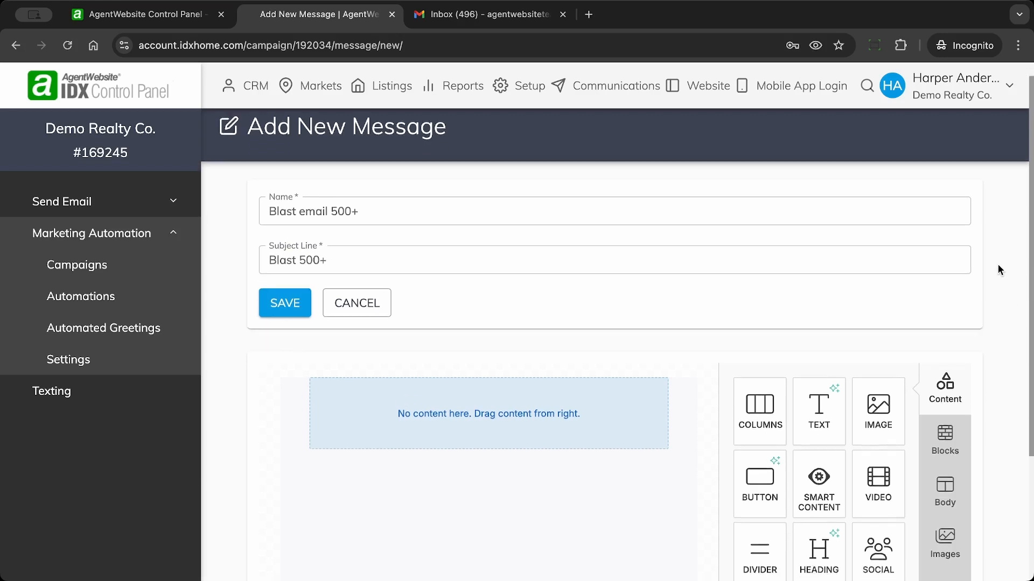
scroll(997, 264, down, 1)
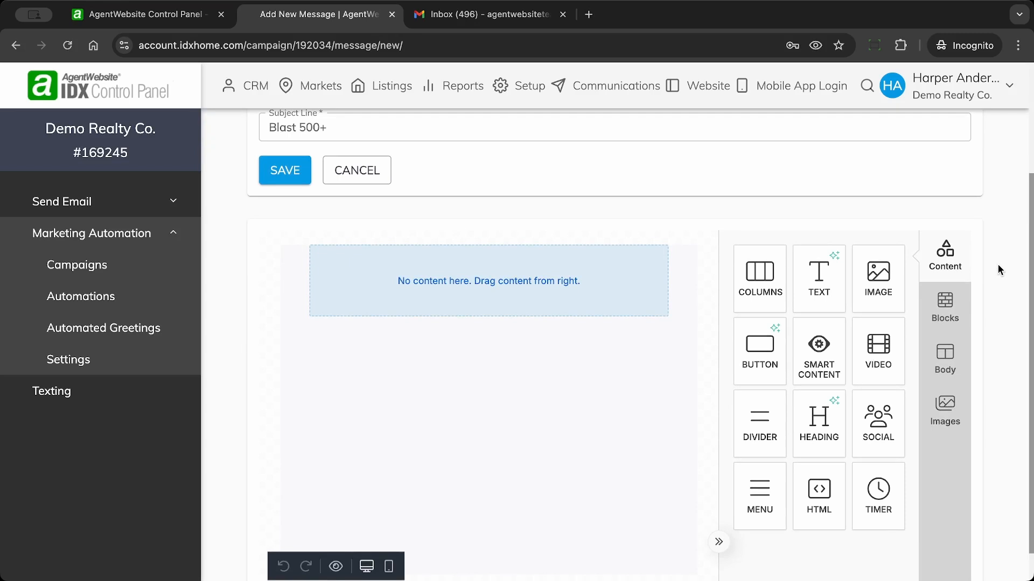
scroll(997, 264, down, 1)
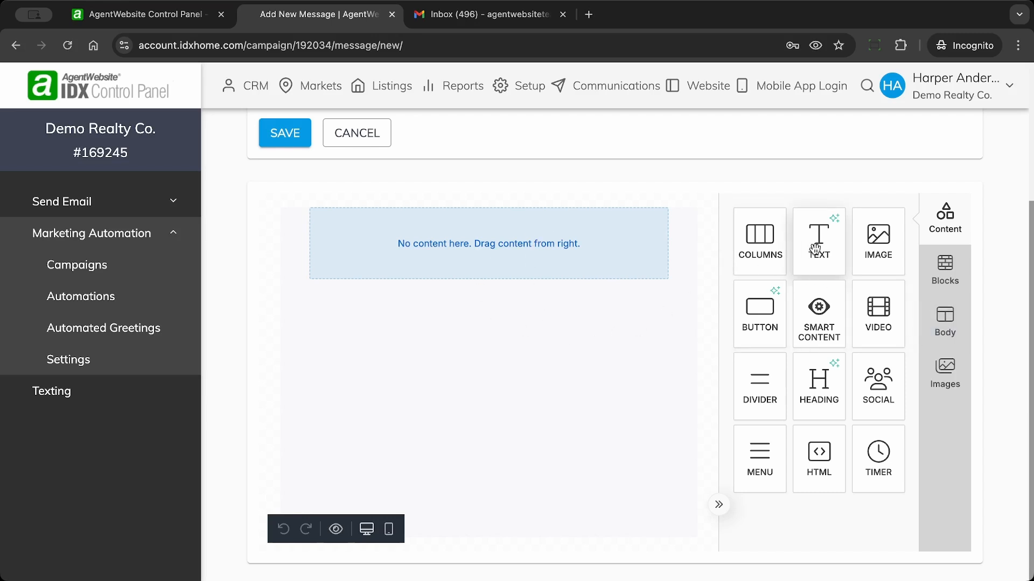
drag(819, 249, 477, 256)
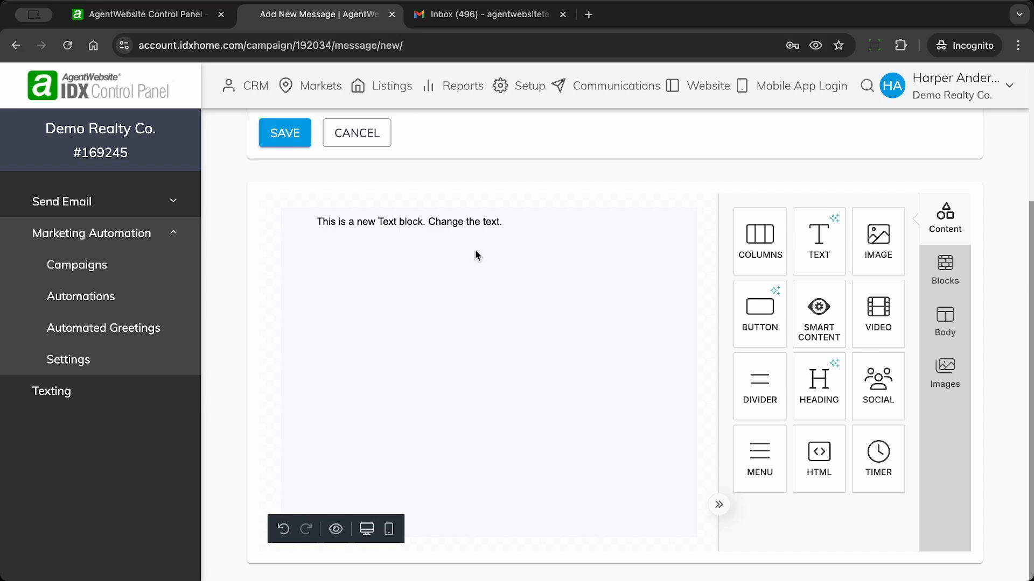
click(386, 224)
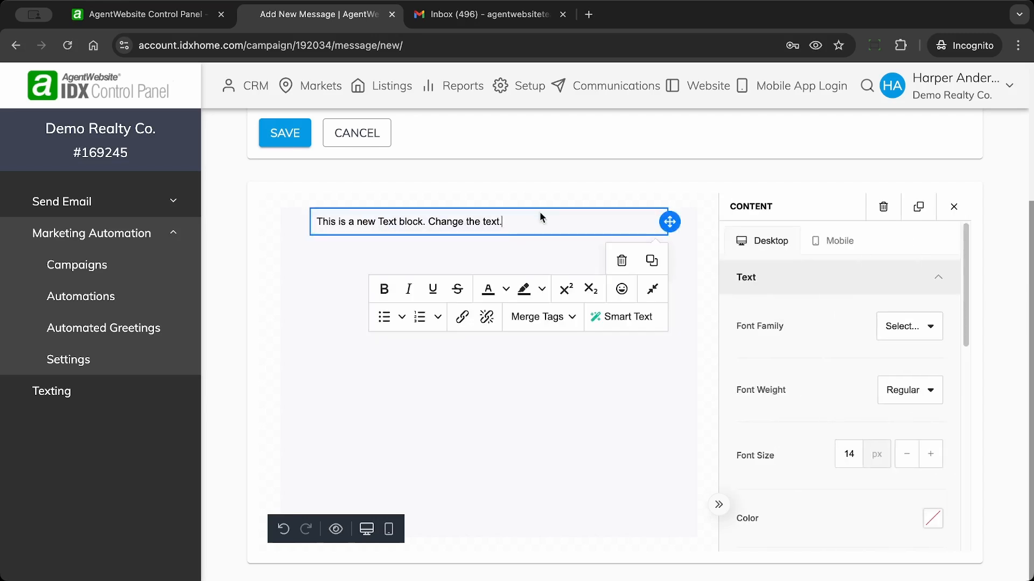
drag(528, 221, 318, 220)
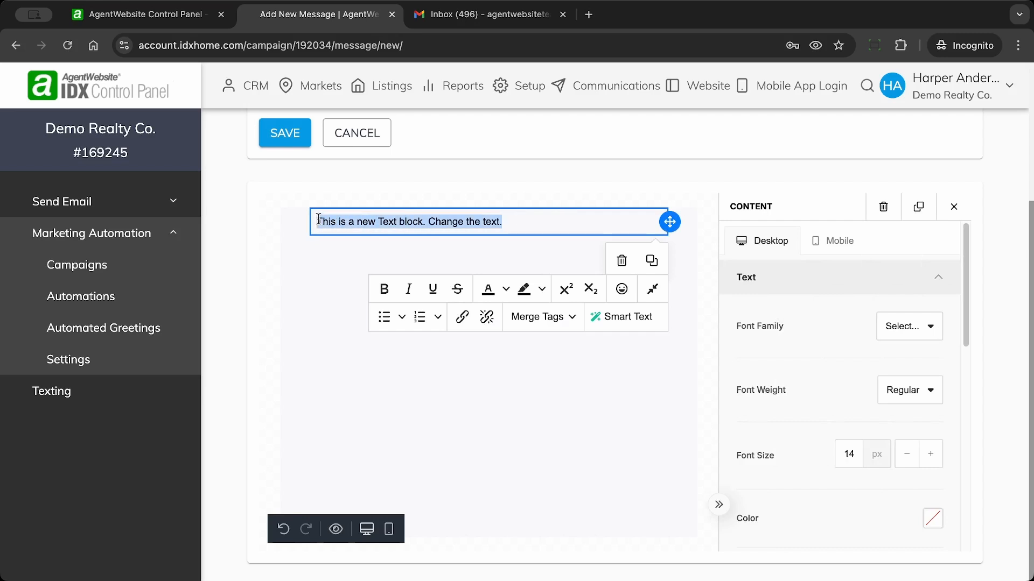
Step: Replace it with 'Hello,' and 'Message test here.' on the line below
text(Hello)
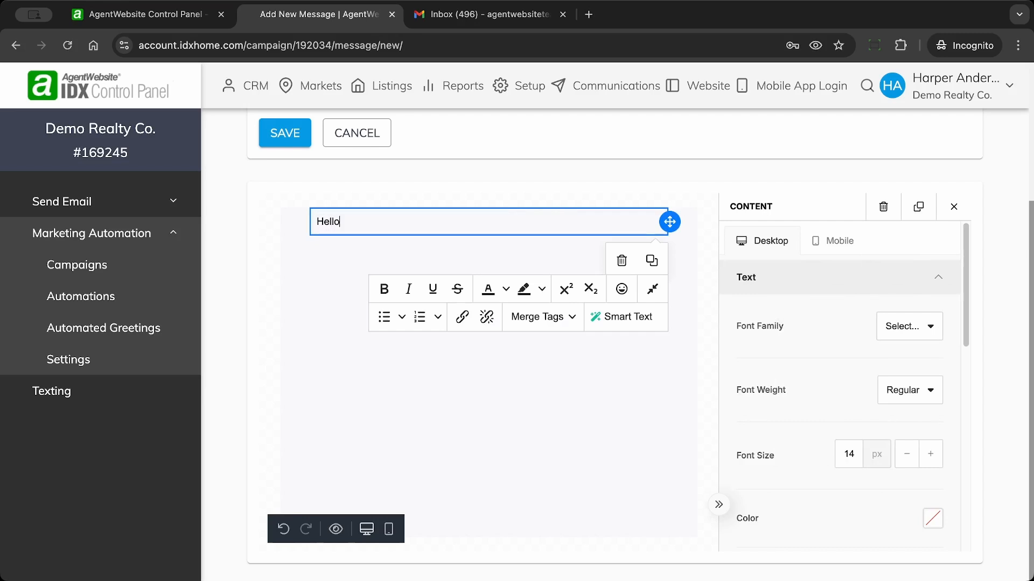
text(,)
key(Return)
key(Return)
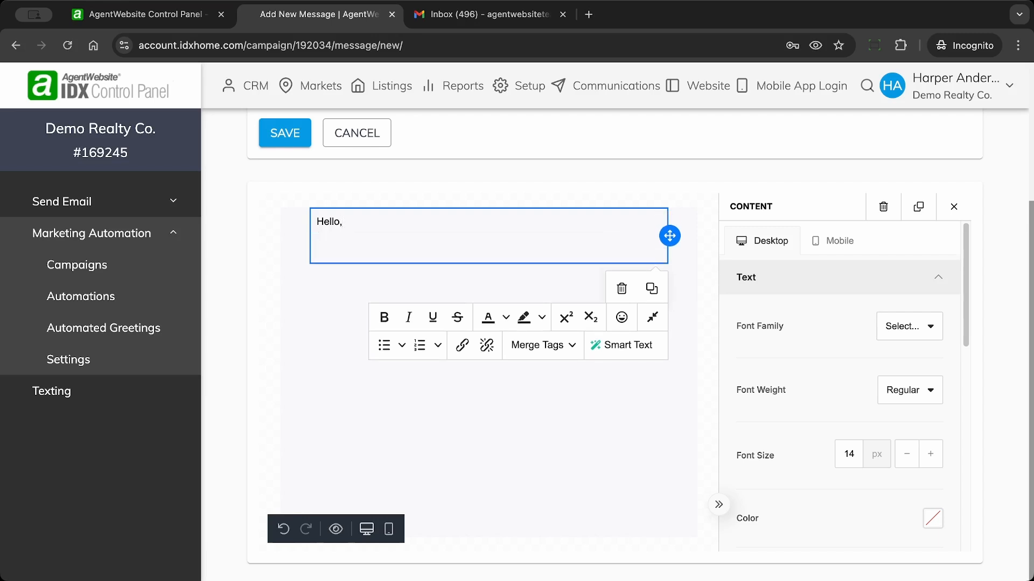
text(MEssage test here.)
click(329, 250)
key(BackSpace)
text(e)
click(443, 251)
click(308, 291)
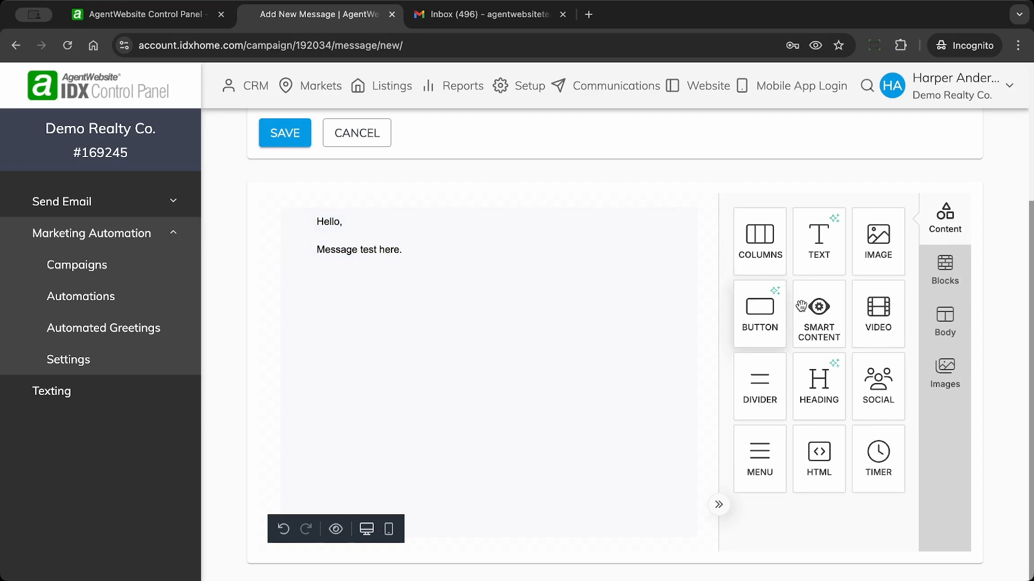
Step: Add a Smart Content block under the greeting with content type Similar Listings
drag(823, 312, 571, 311)
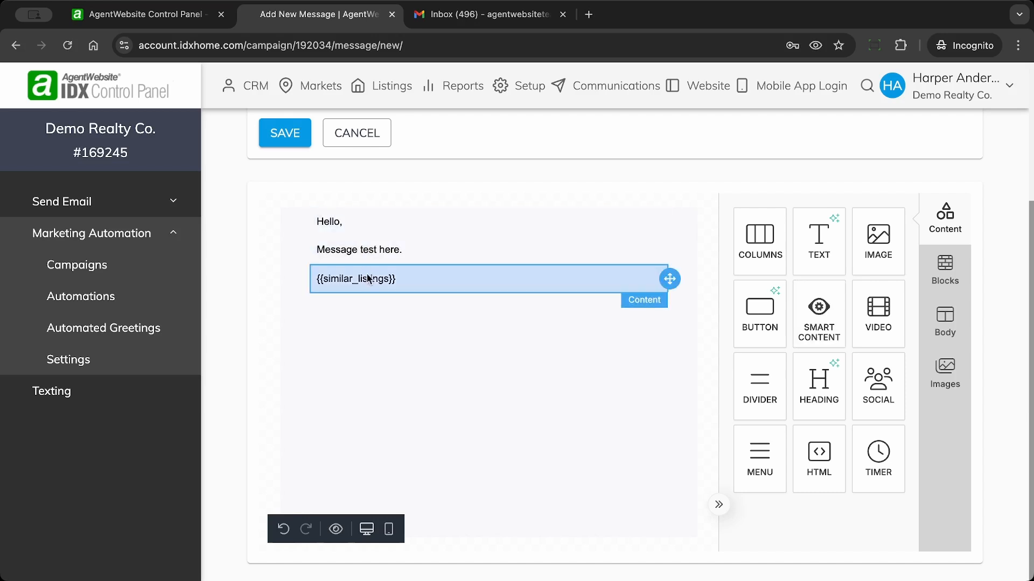
click(401, 277)
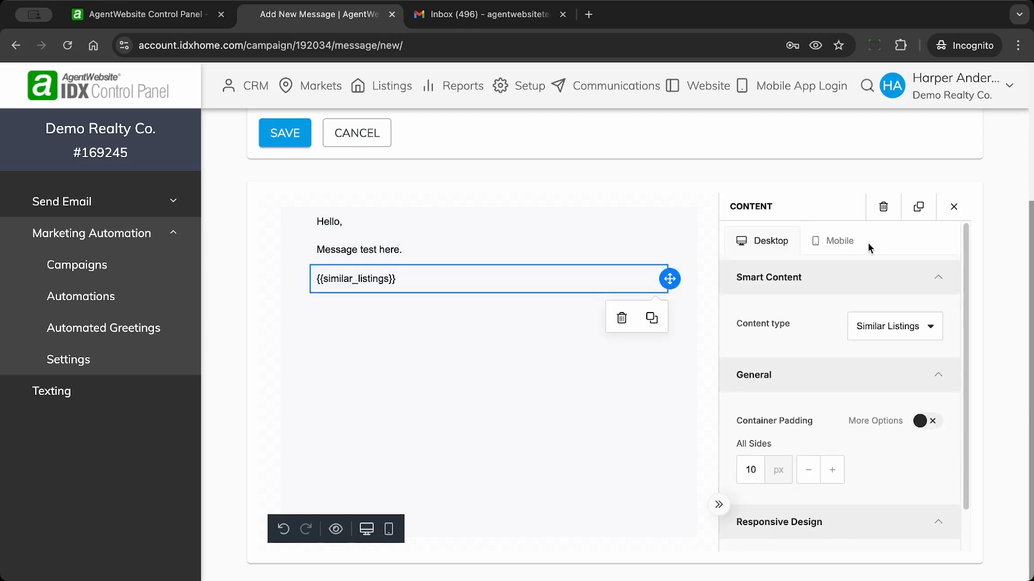
click(899, 335)
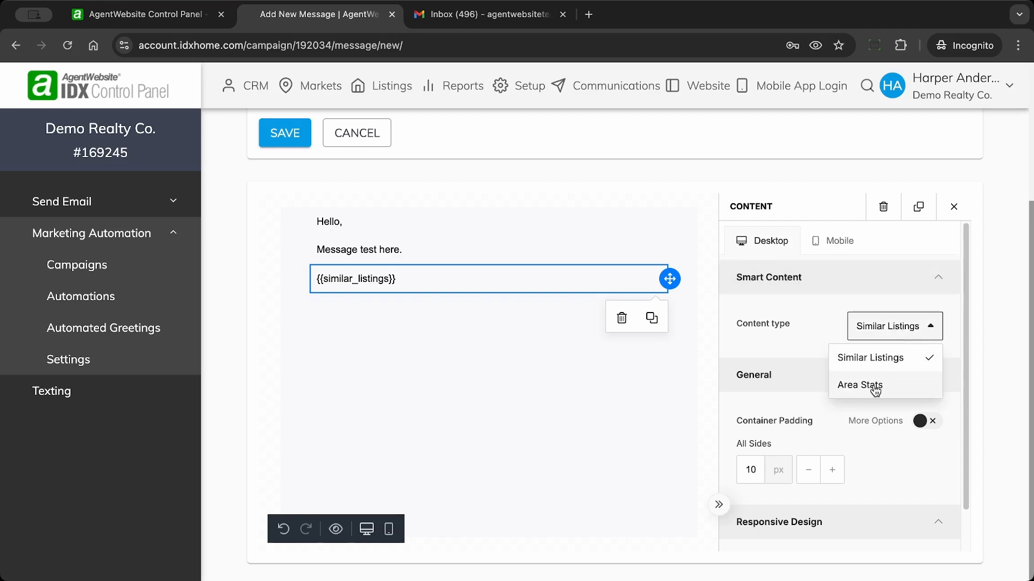
click(912, 327)
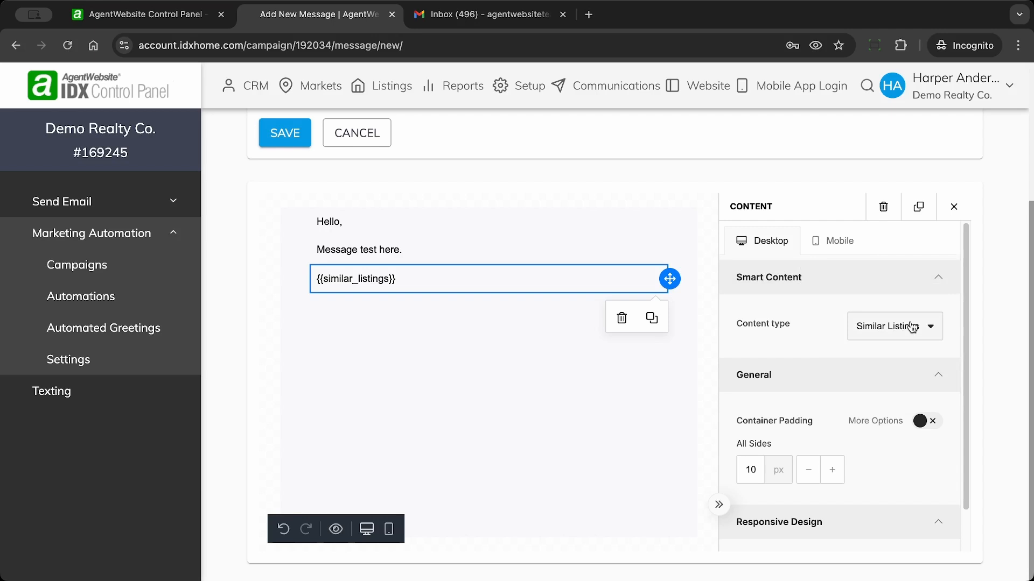
click(912, 327)
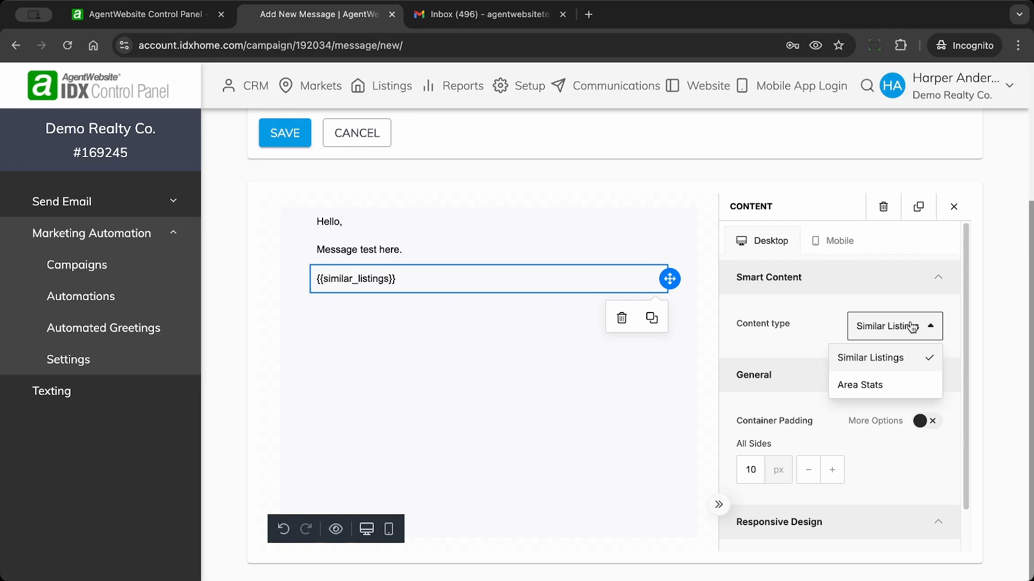
click(871, 385)
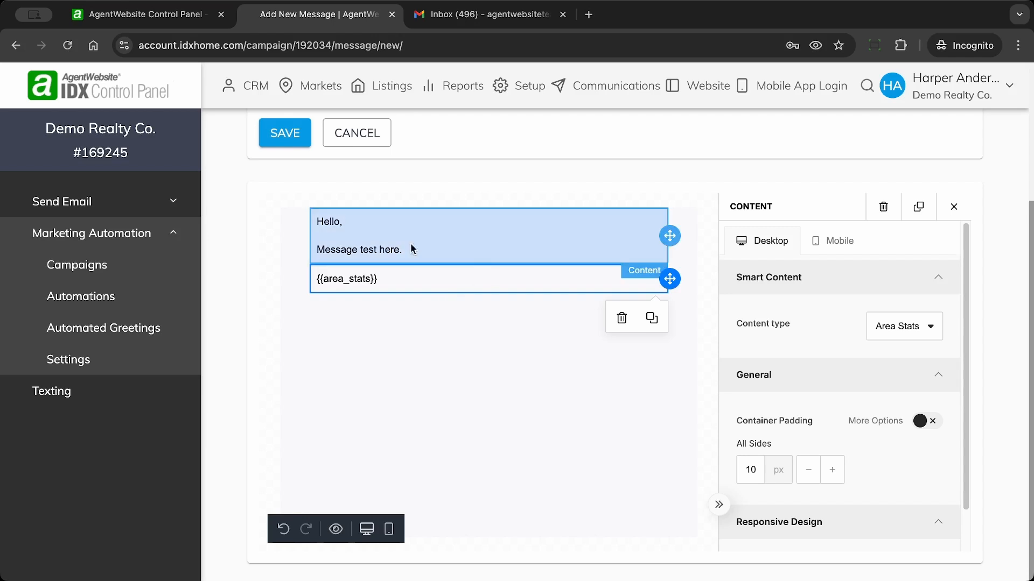
click(908, 326)
click(883, 358)
click(609, 346)
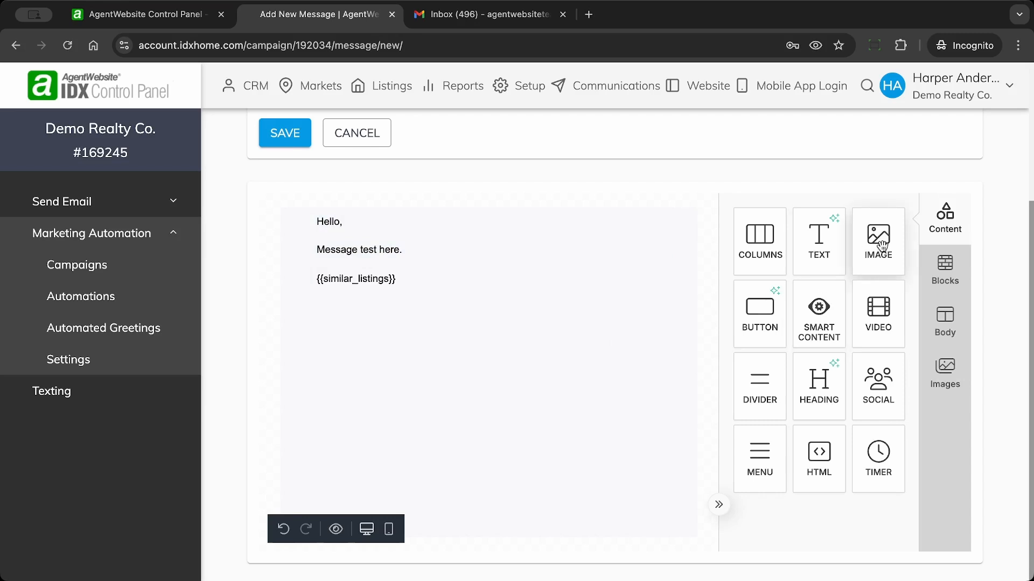
Step: Search stock images for 'home' and place the hallway photo below the similar listings block
click(951, 371)
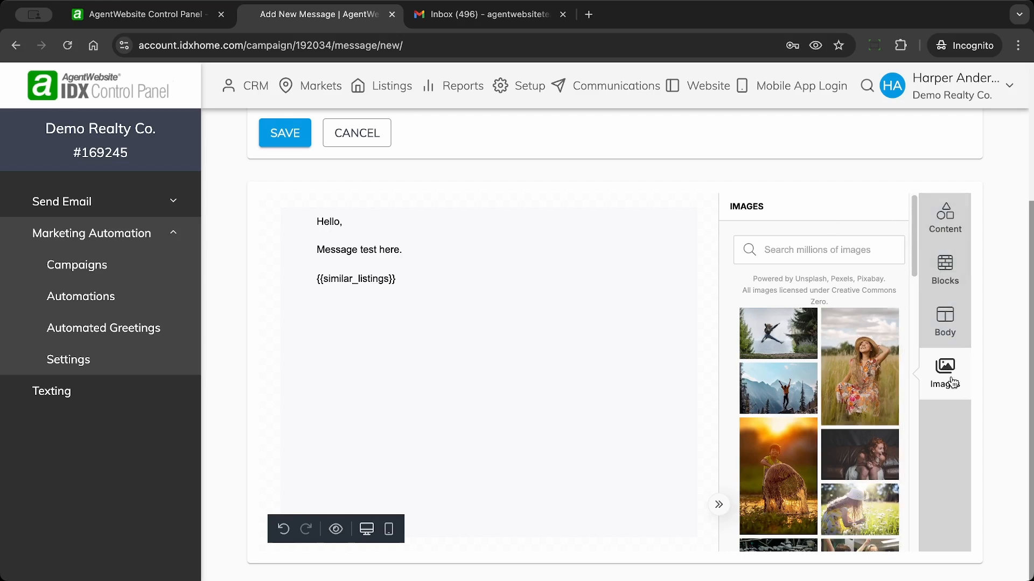
click(814, 246)
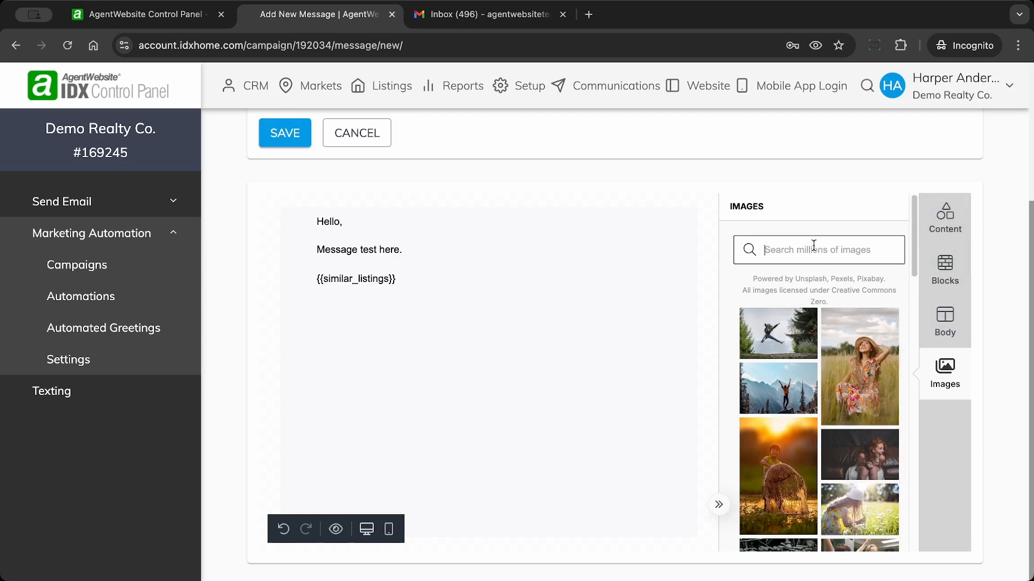
text(home)
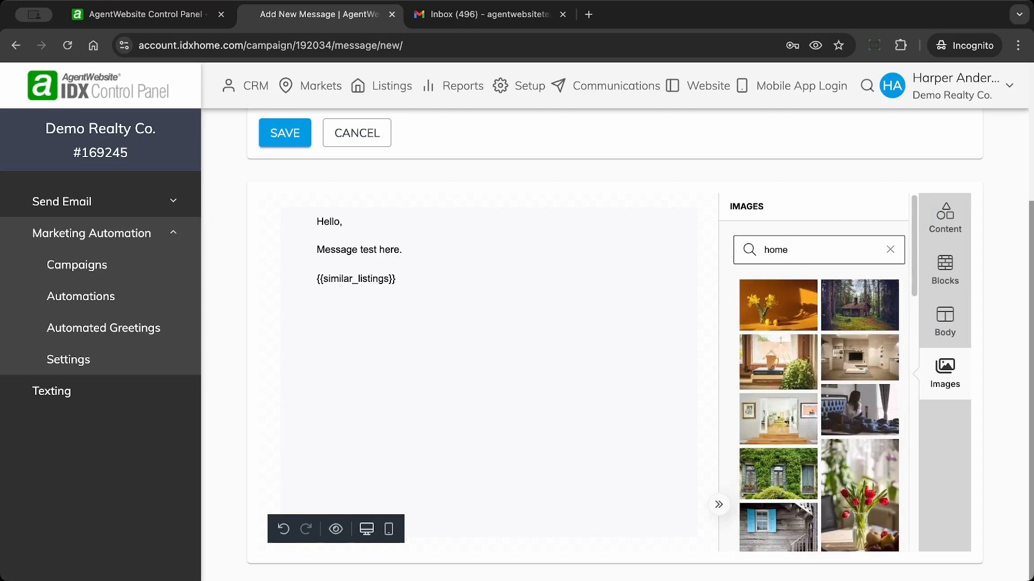
scroll(850, 397, down, 6)
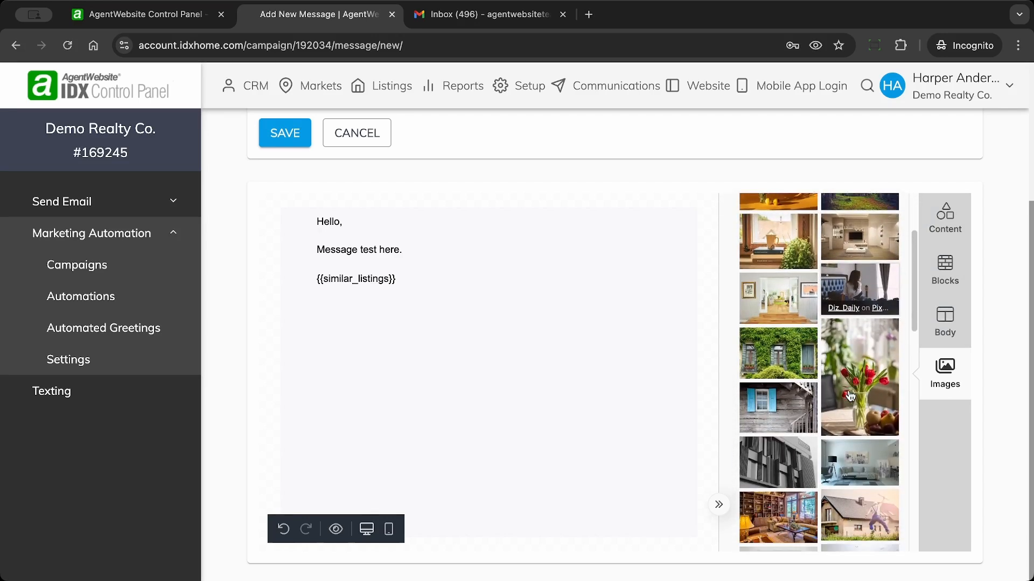
scroll(850, 397, down, 2)
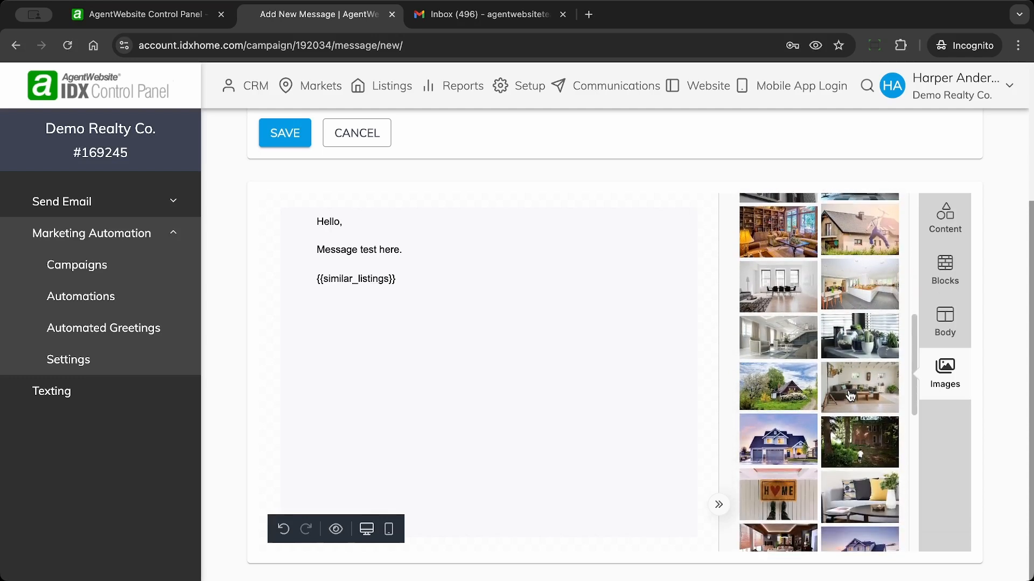
scroll(849, 397, up, 5)
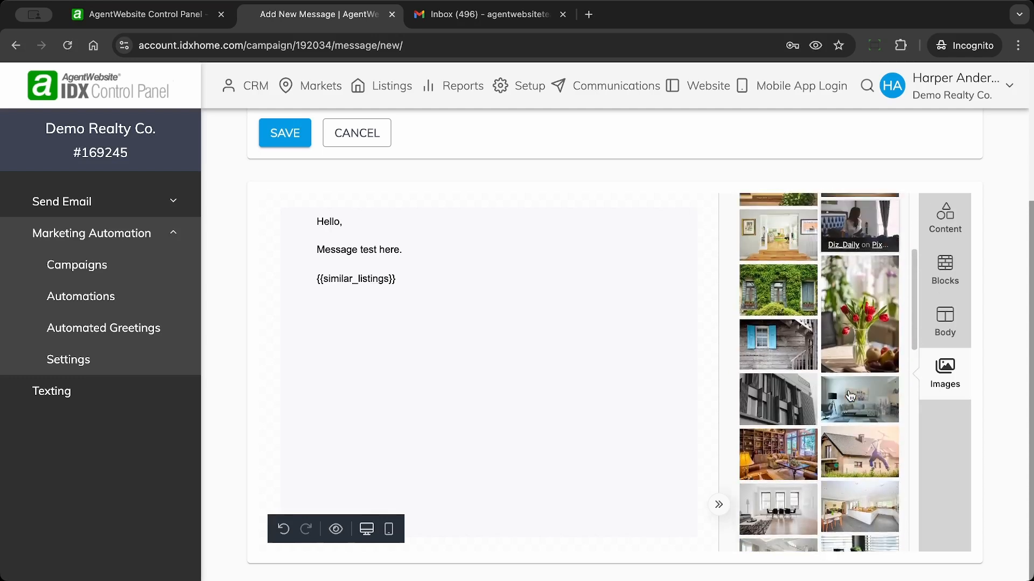
scroll(850, 397, up, 1)
drag(780, 303, 476, 317)
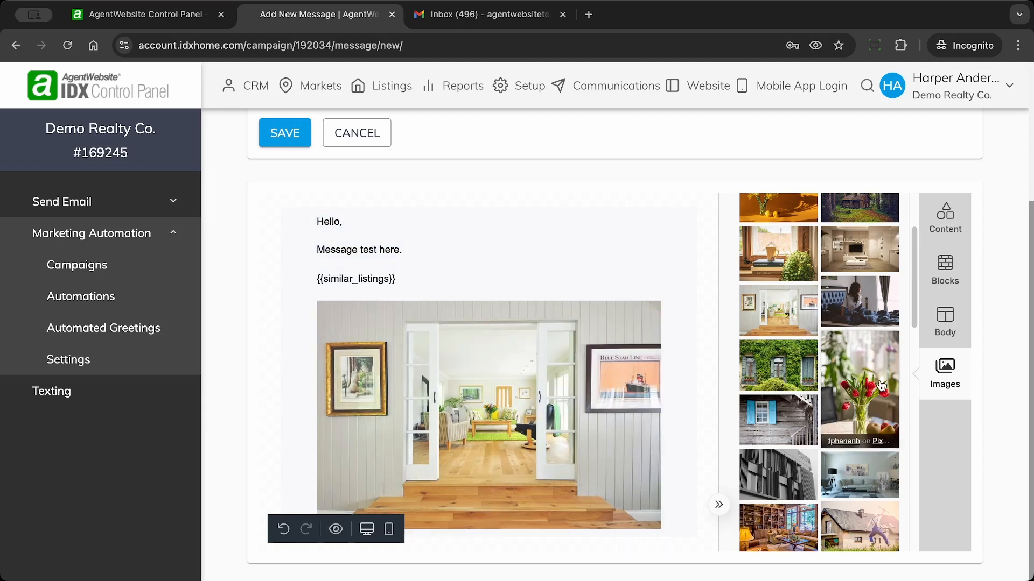
scroll(828, 390, up, 3)
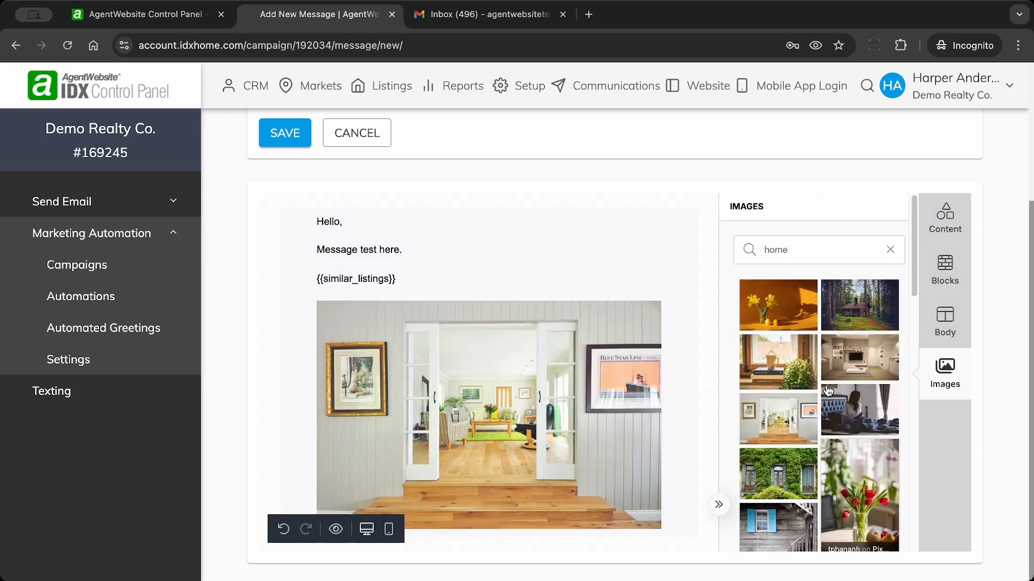
click(945, 218)
drag(903, 239, 882, 248)
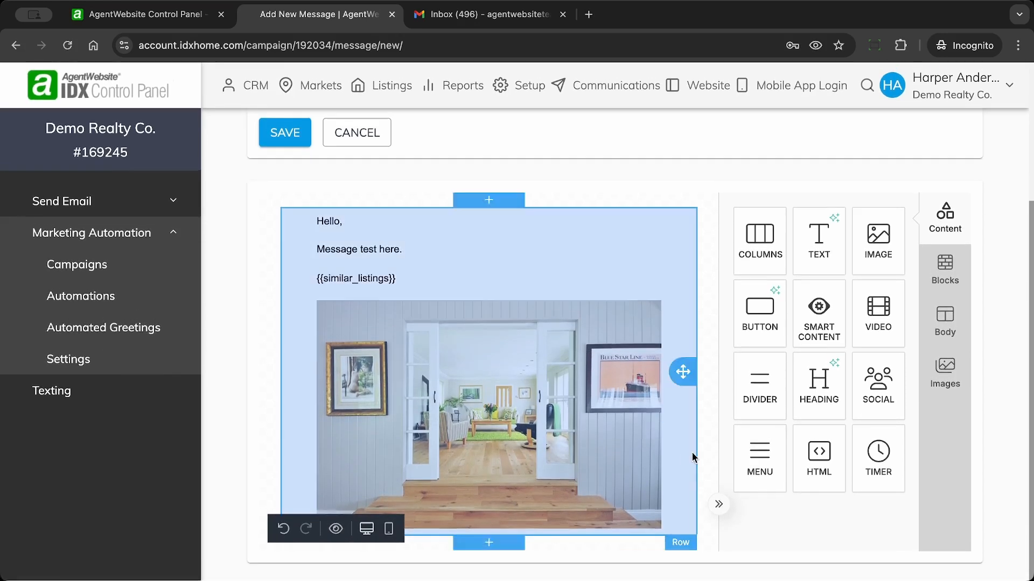
Step: Add a Smart Content block below the photo with content type Area Stats
mouse_move(825, 314)
mouse_down()
mouse_move(680, 491)
mouse_move(598, 571)
mouse_move(595, 554)
mouse_up()
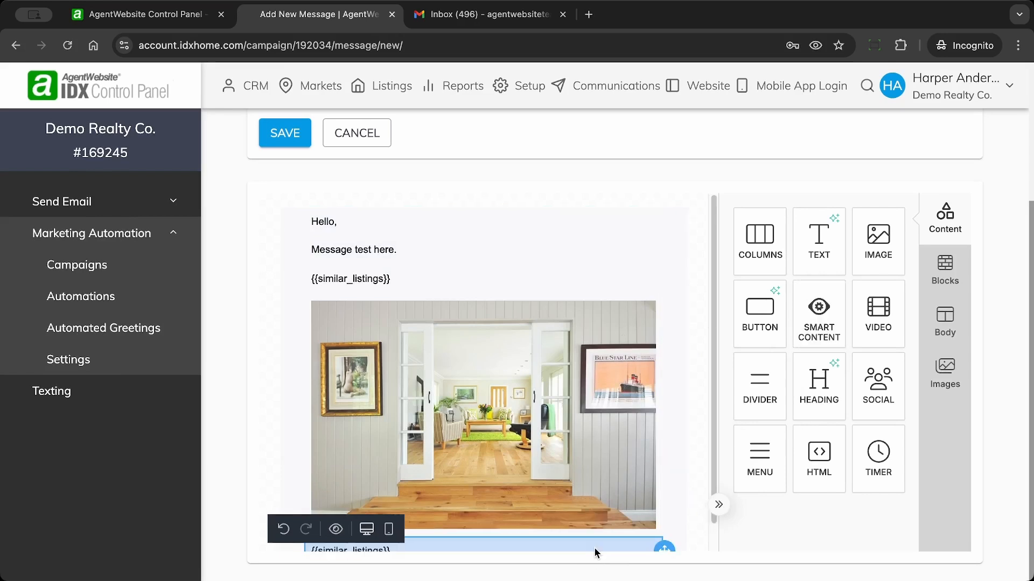
scroll(552, 449, down, 1)
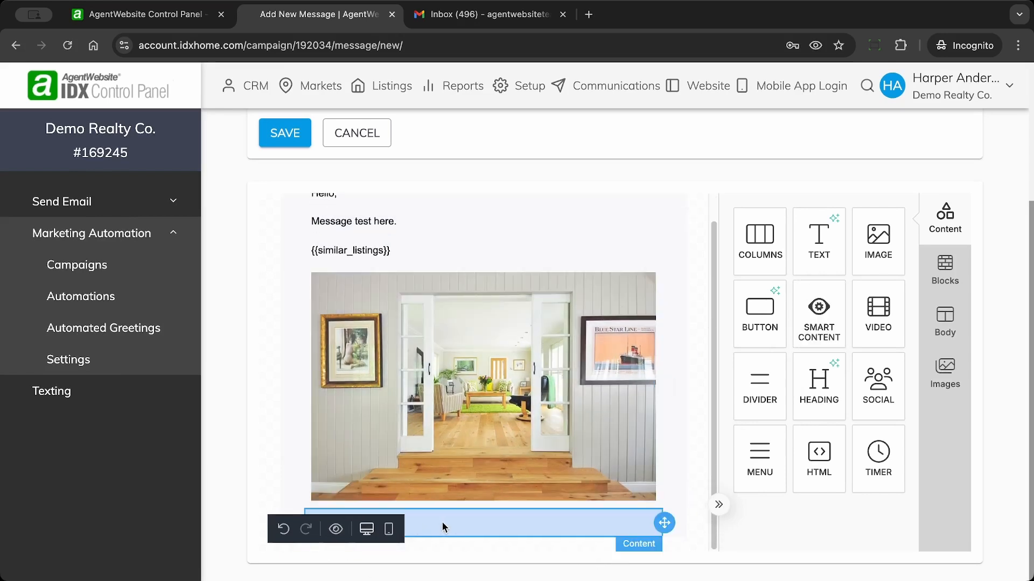
click(905, 326)
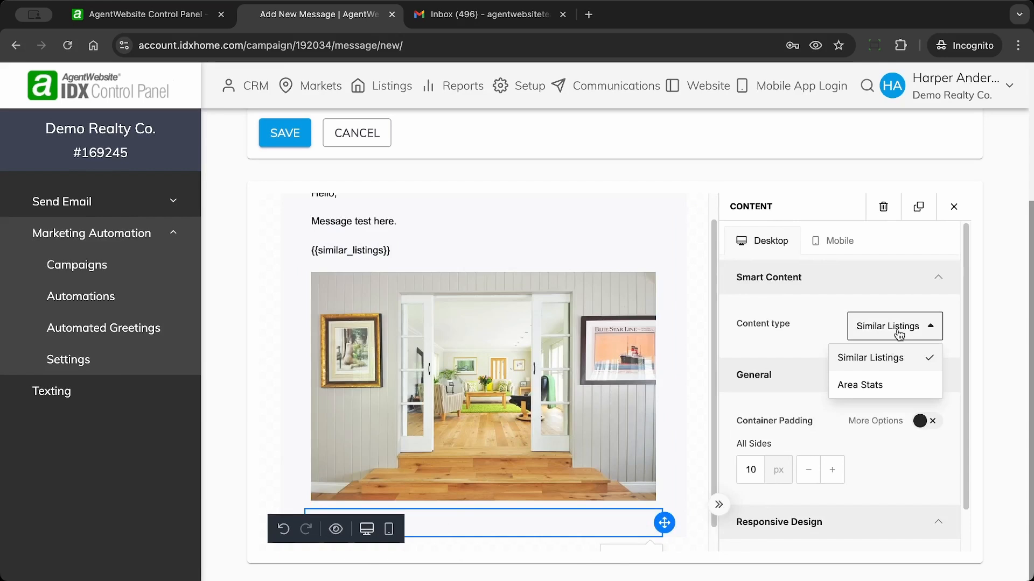
click(865, 395)
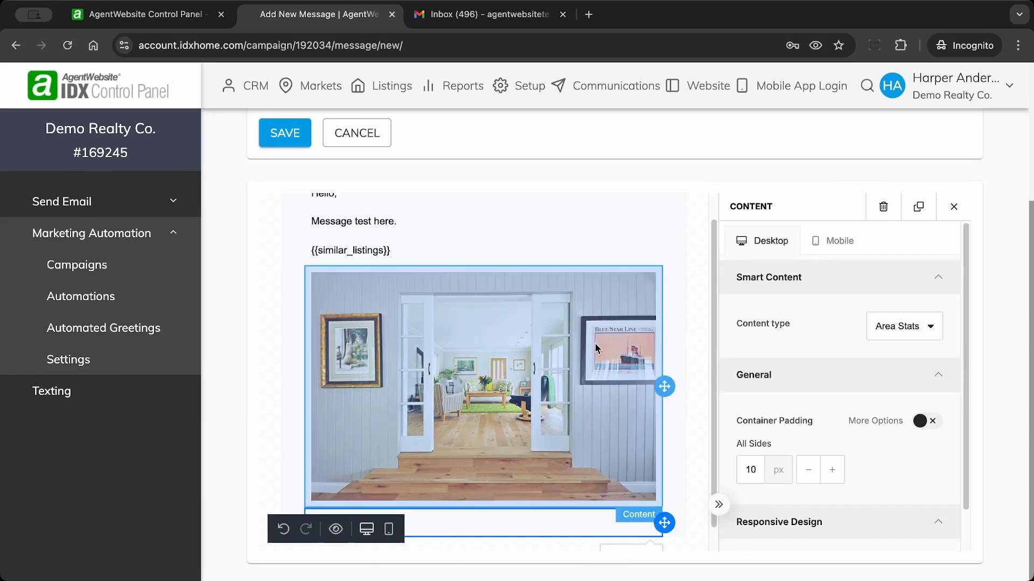
scroll(596, 343, up, 1)
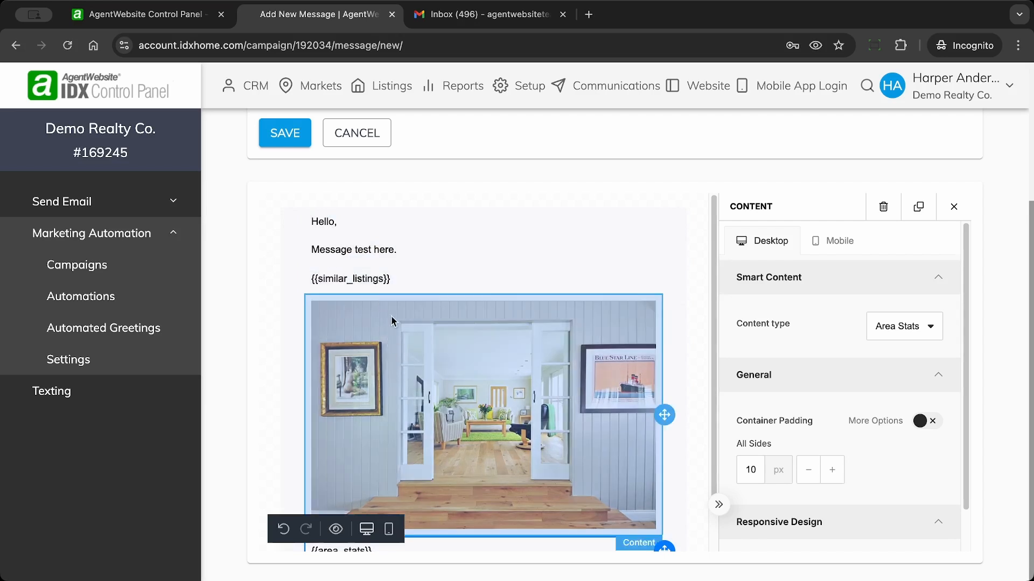
scroll(633, 301, down, 1)
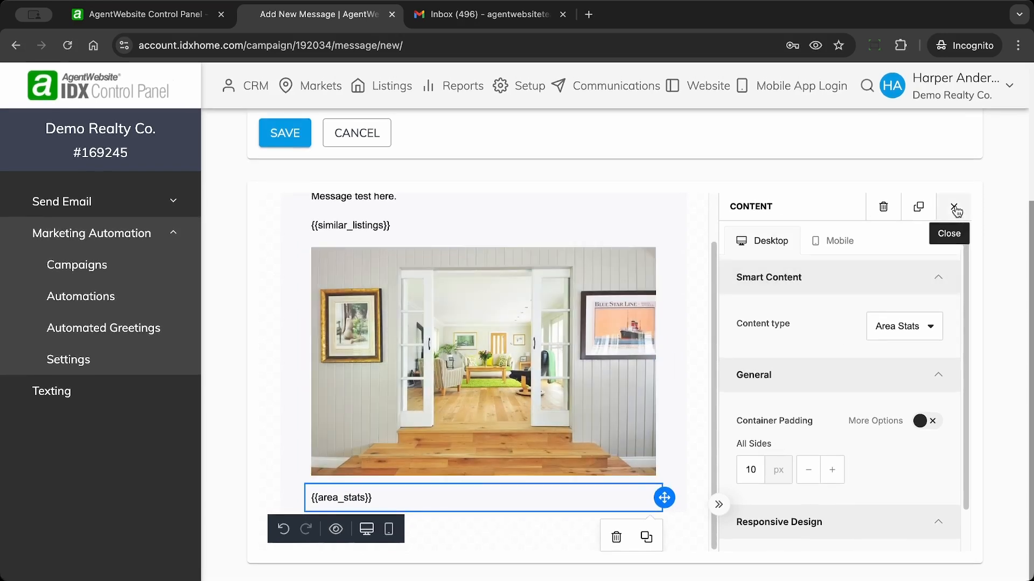
click(505, 539)
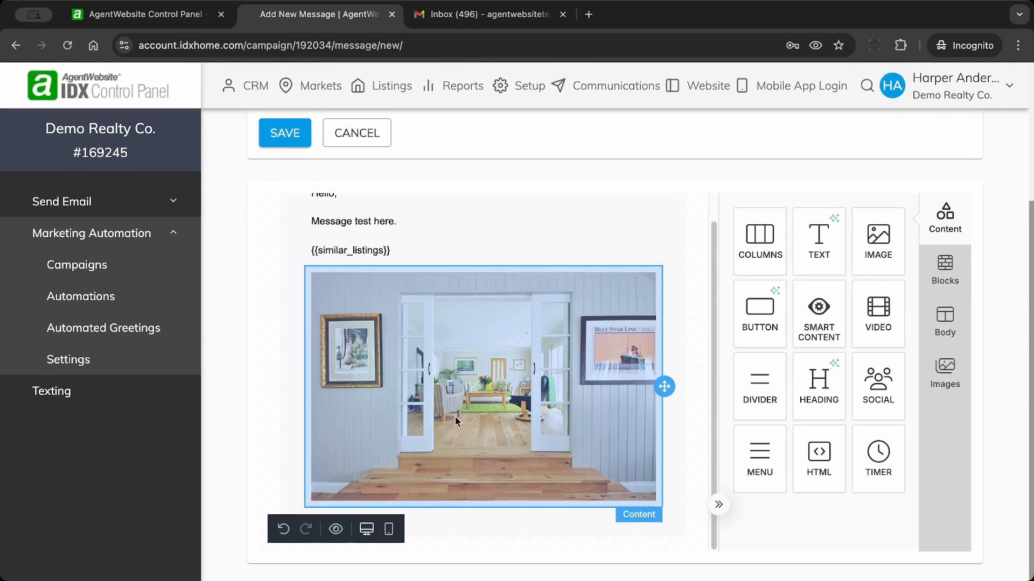
scroll(395, 304, up, 1)
scroll(395, 304, down, 1)
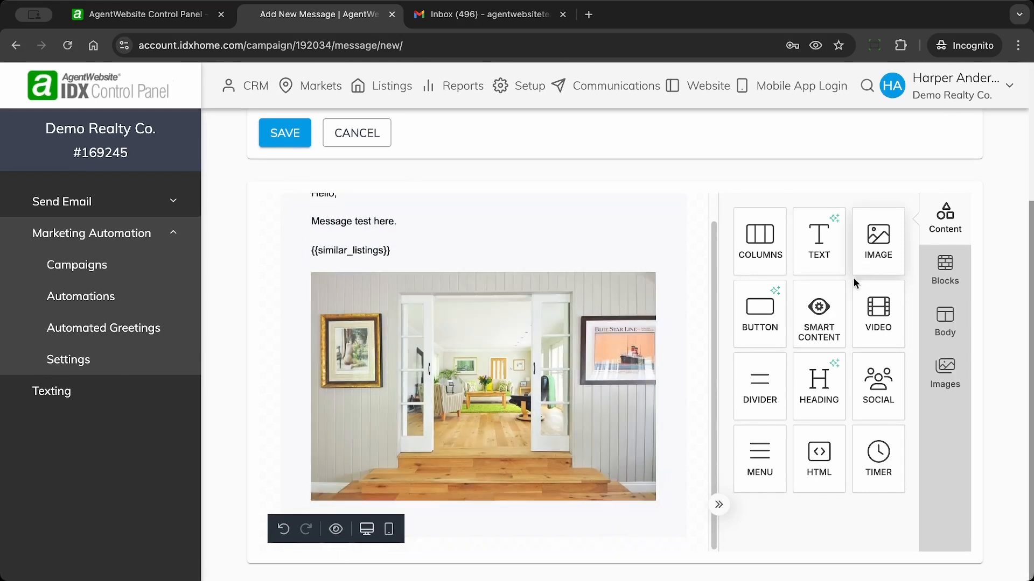
Step: Drop in another smart content block, then close the Smart Content settings panel
drag(810, 330, 538, 552)
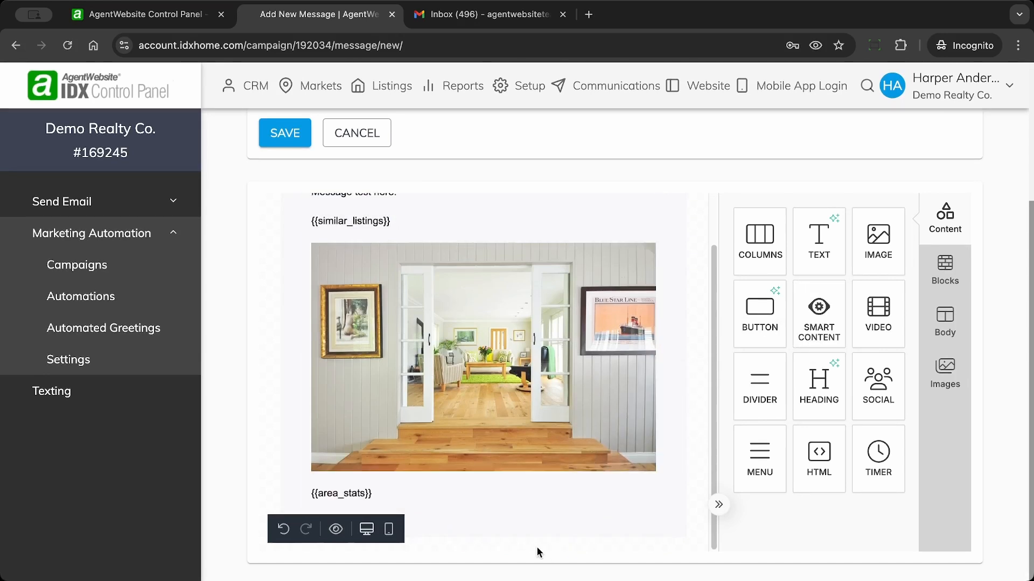
click(527, 522)
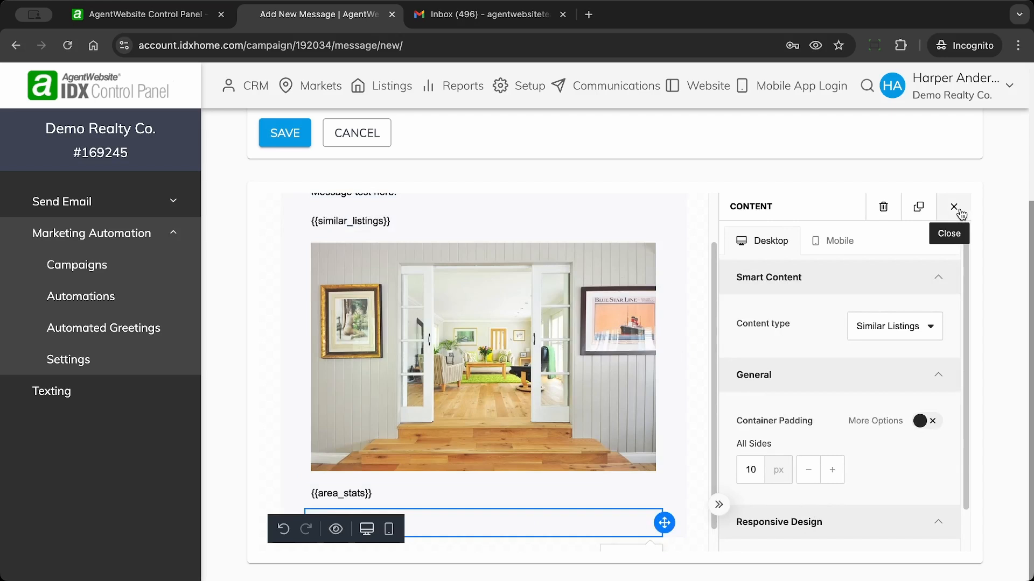
click(954, 208)
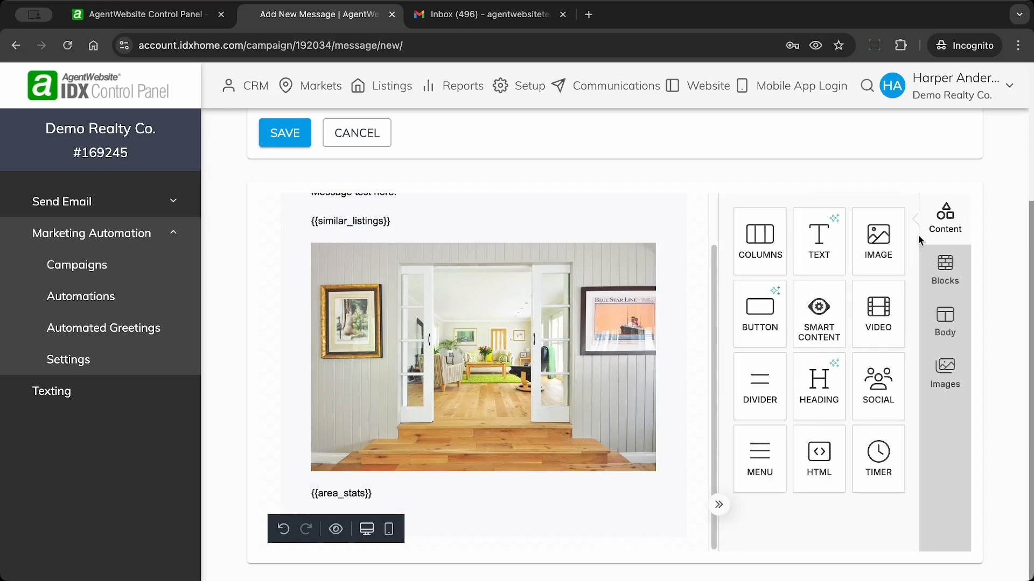
Step: Add a text block below {{area_stats}} and replace its placeholder with 'Email message.'
drag(824, 245, 509, 523)
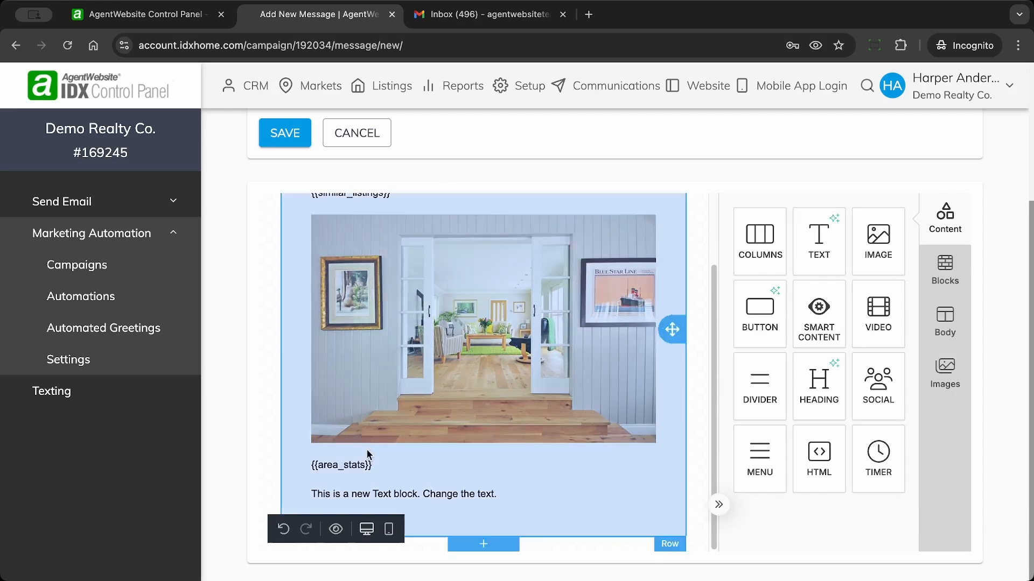
click(428, 500)
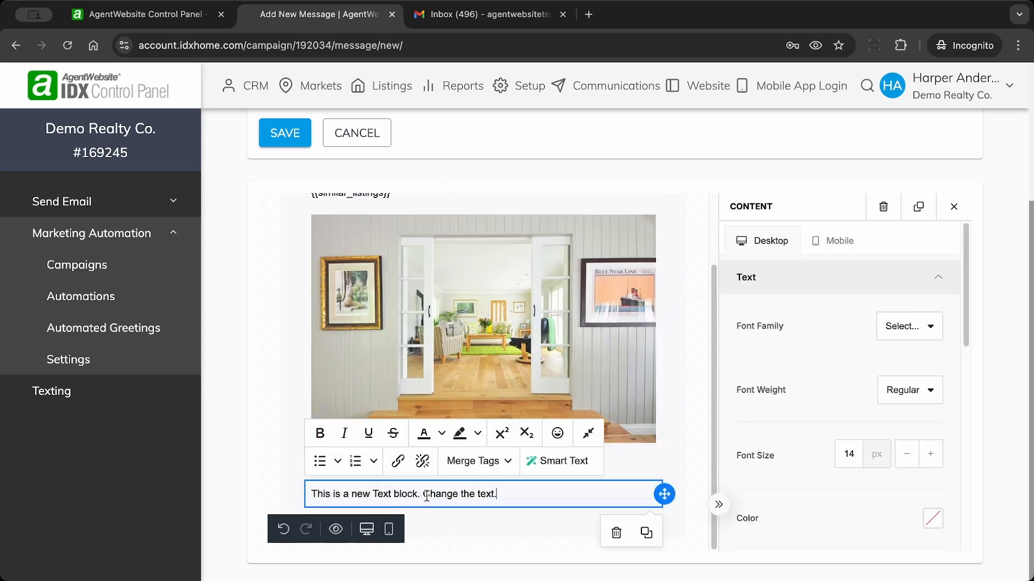
drag(515, 491, 305, 494)
click(318, 496)
triple_click(462, 501)
text(Mei)
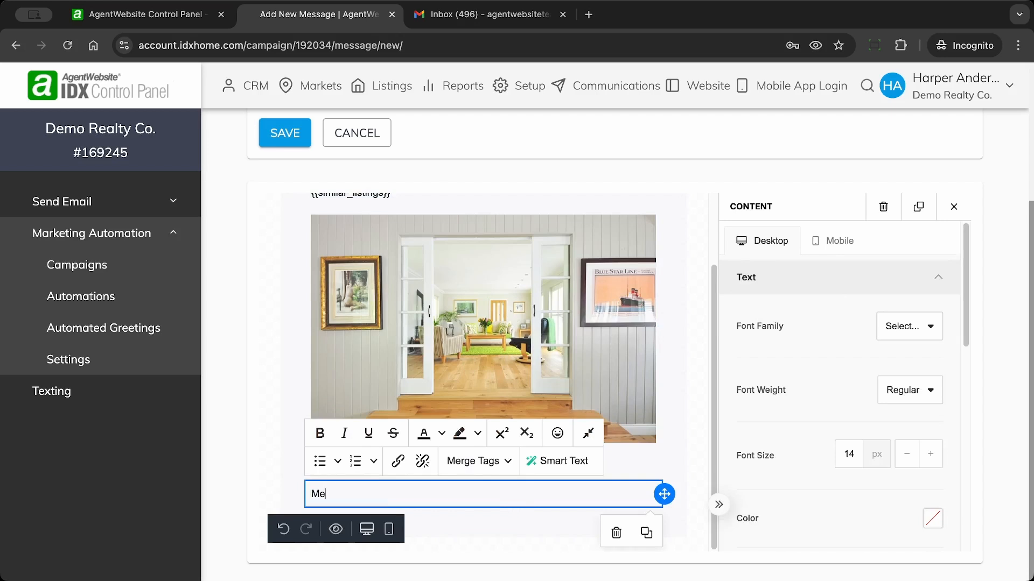
key(BackSpace)
key(BackSpace)
key(BackSpace)
text(Email)
text(message.)
key(Return)
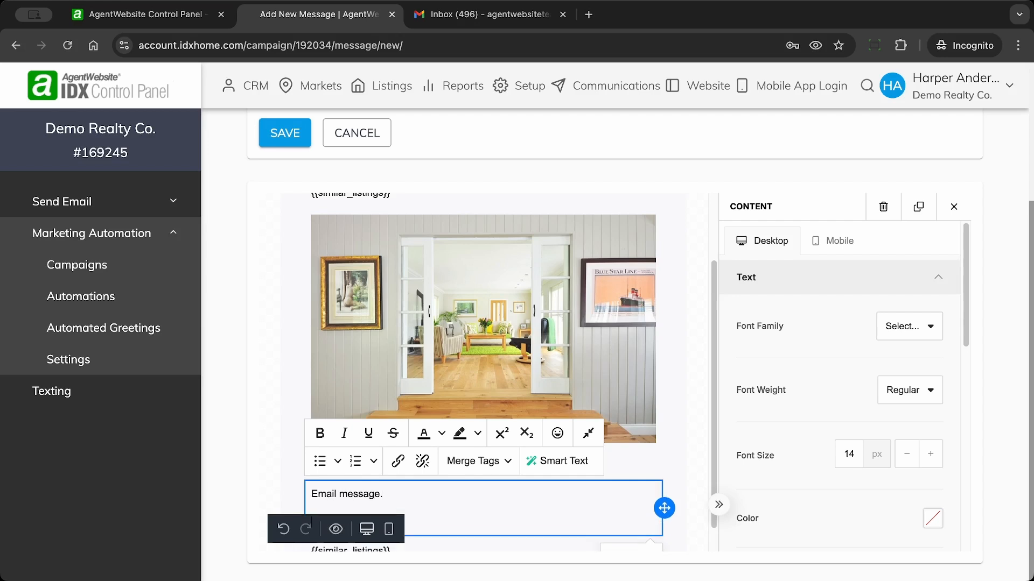
Step: Add the sign-off lines 'Warm regards,' and 'My Name' to the text block
text(Wrm regards)
scroll(448, 511, down, 1)
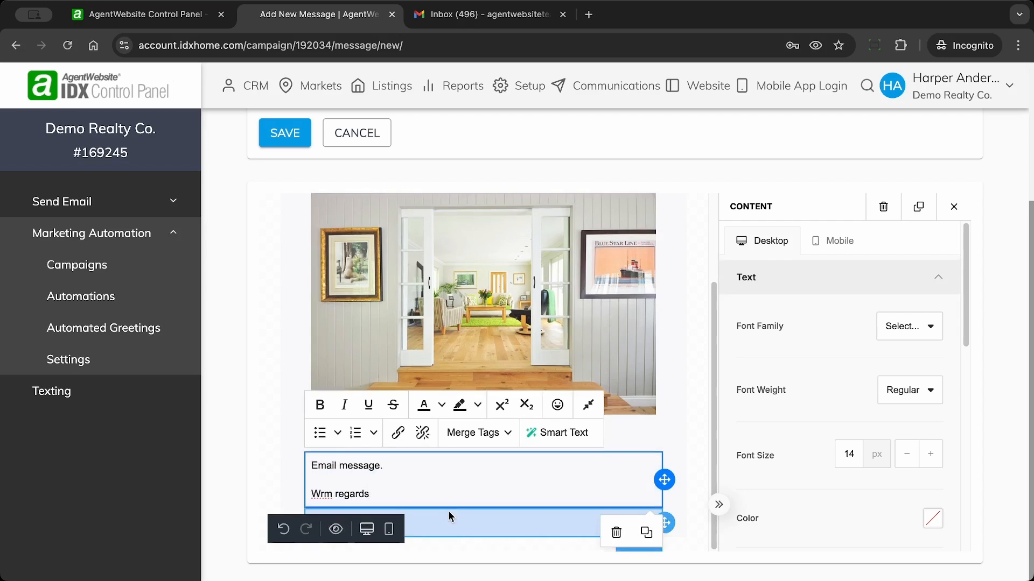
click(316, 493)
text(a)
click(388, 493)
text(,)
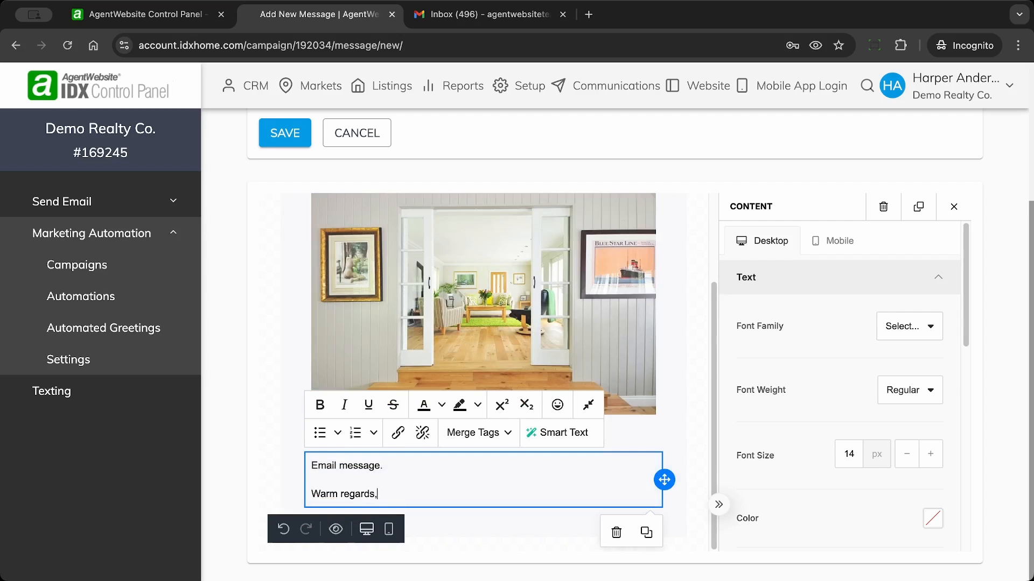
key(Return)
text(My)
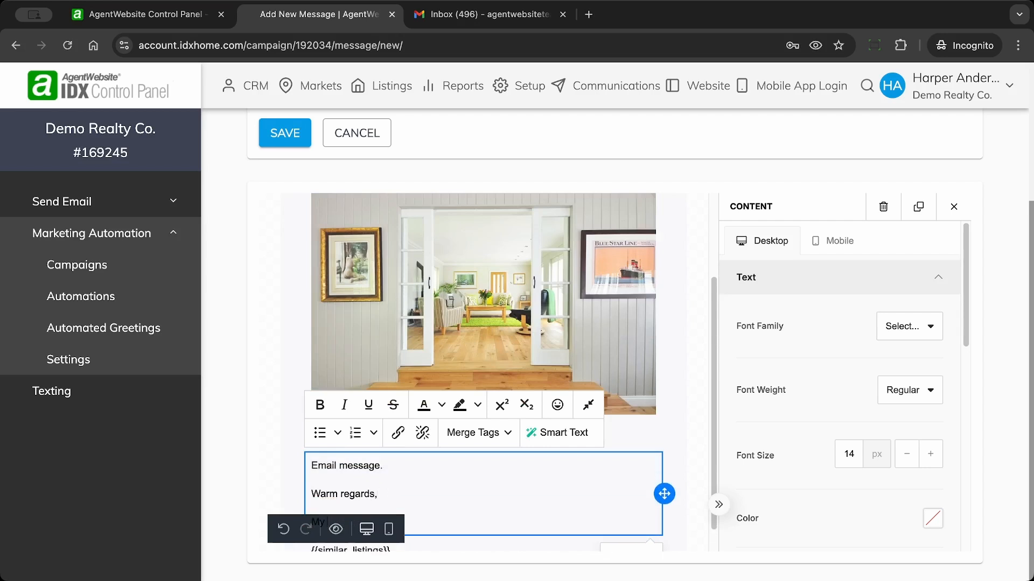
text( Name)
Step: Delete the trailing {{similar_listings}} block below the sign-off
scroll(462, 485, down, 1)
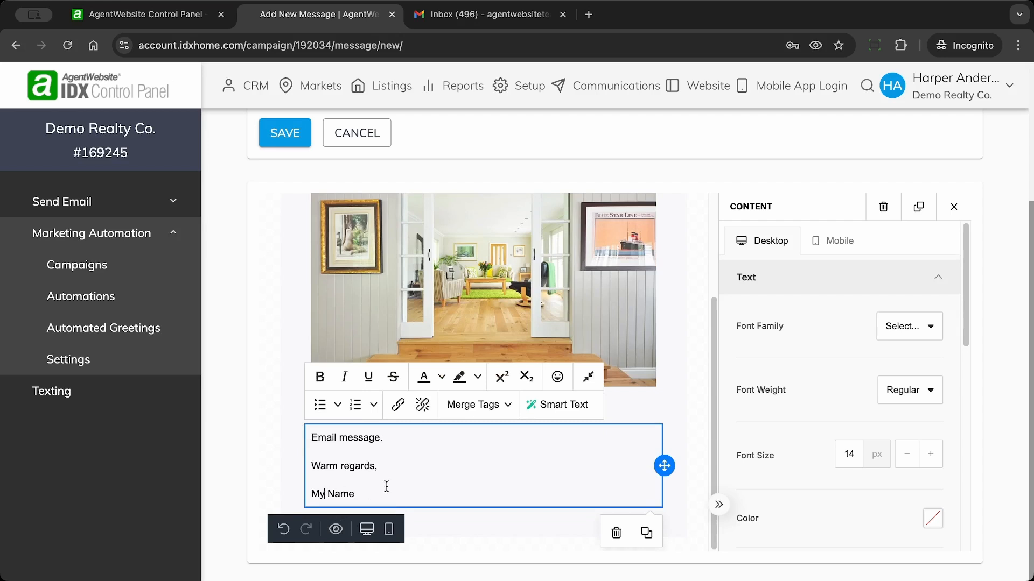
click(460, 520)
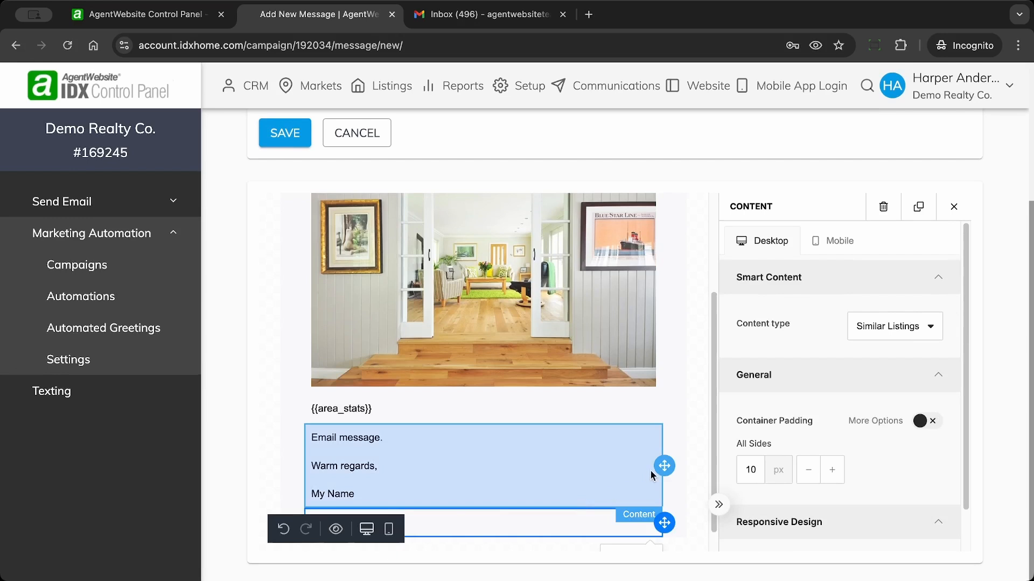
right_click(478, 524)
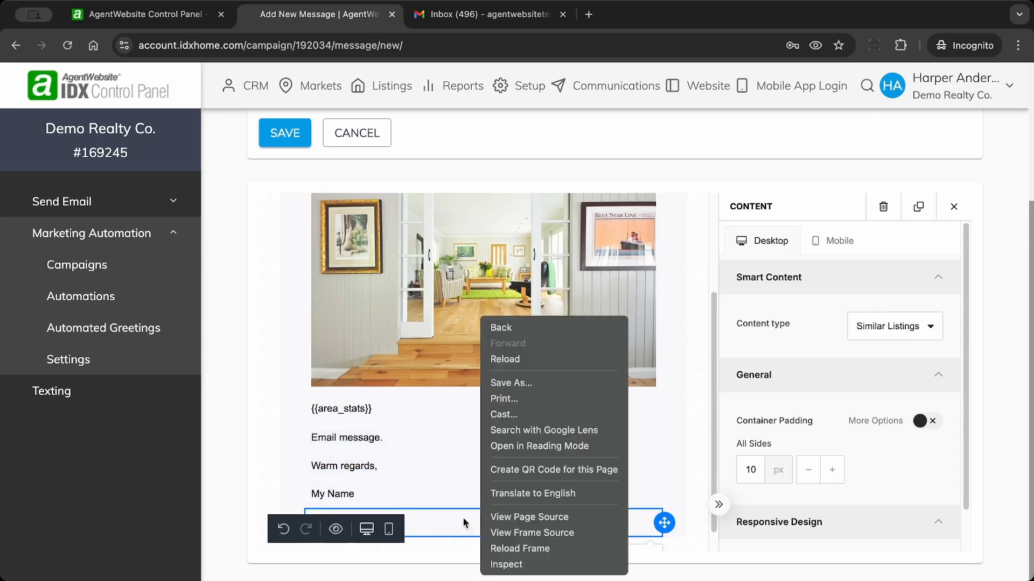
click(464, 522)
scroll(454, 474, down, 1)
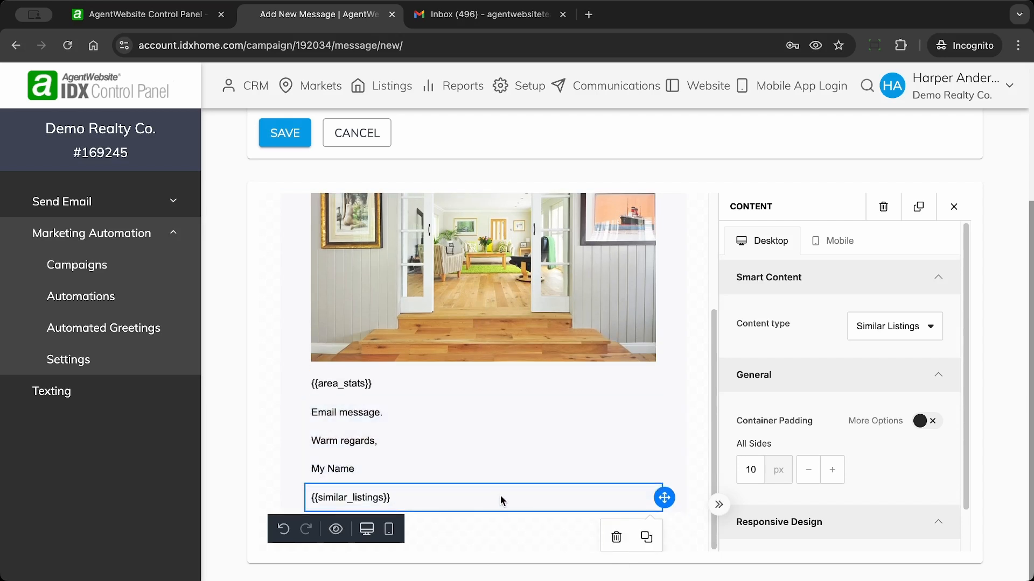
click(617, 538)
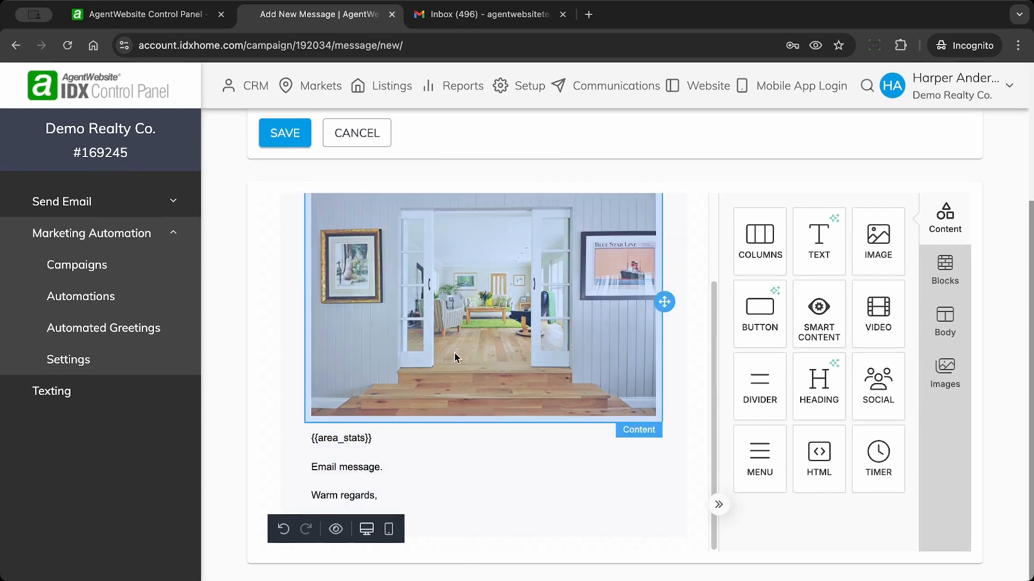
Step: Review the edited Blast email 500+ message and save it to the campaign
scroll(373, 442, up, 5)
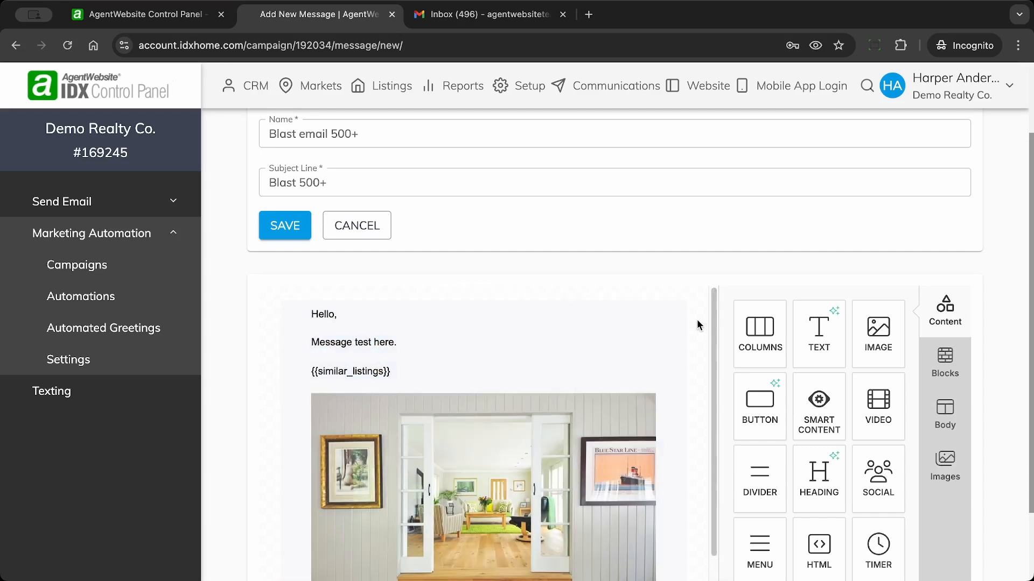
scroll(696, 318, down, 5)
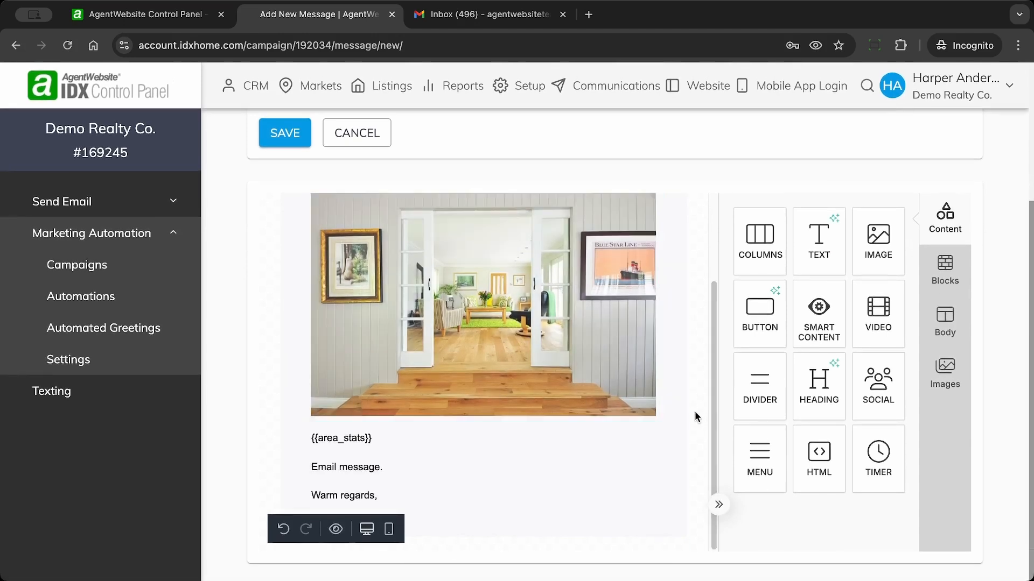
scroll(693, 410, up, 2)
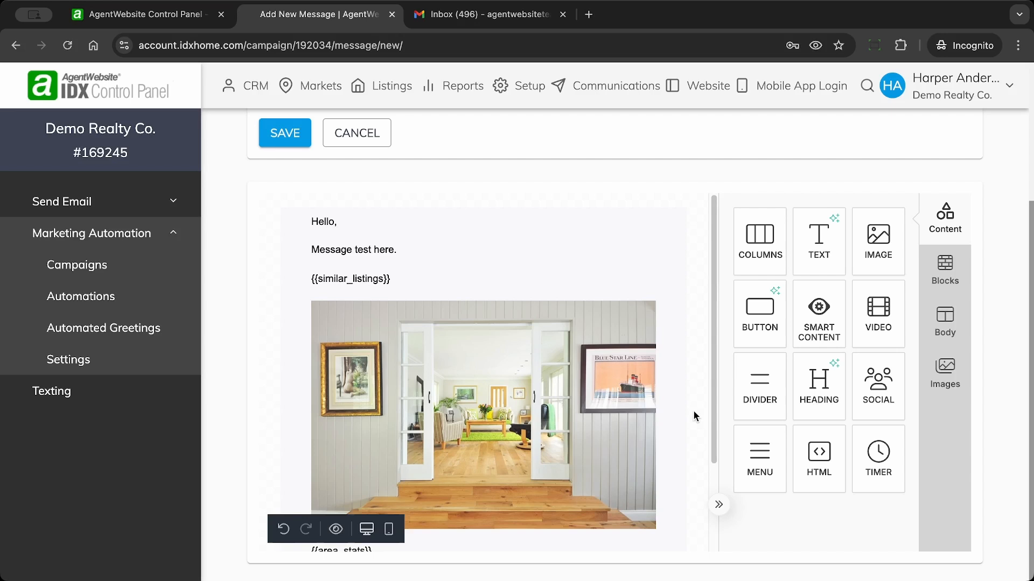
click(288, 136)
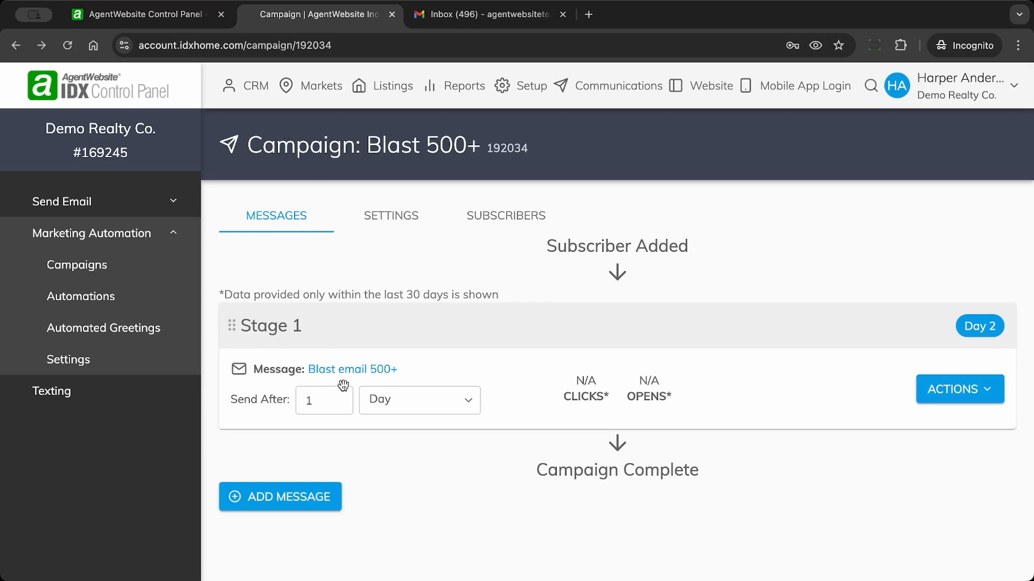
Step: Change Stage 1's Send After unit from Day to Minute
click(378, 407)
click(409, 406)
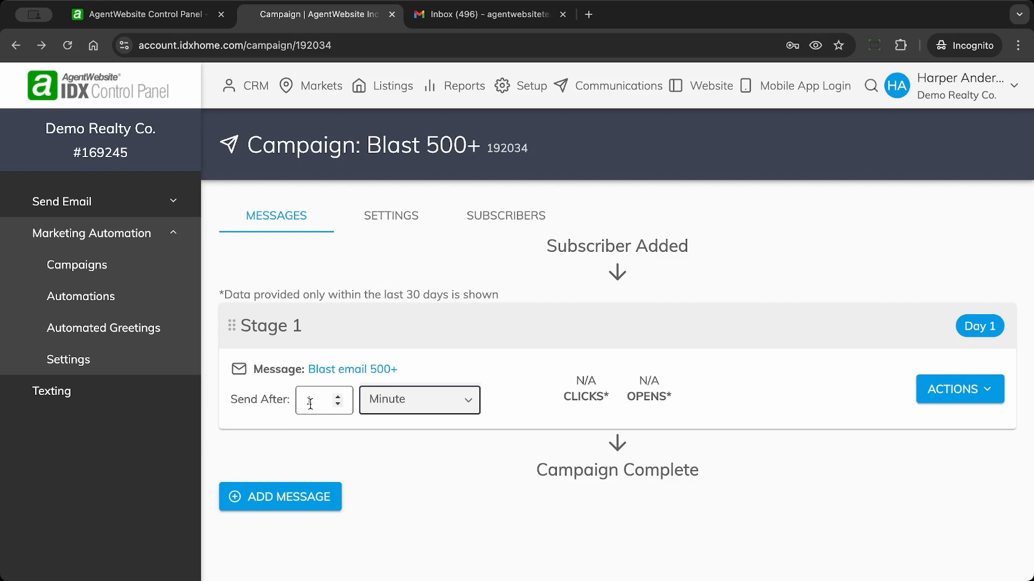
click(989, 393)
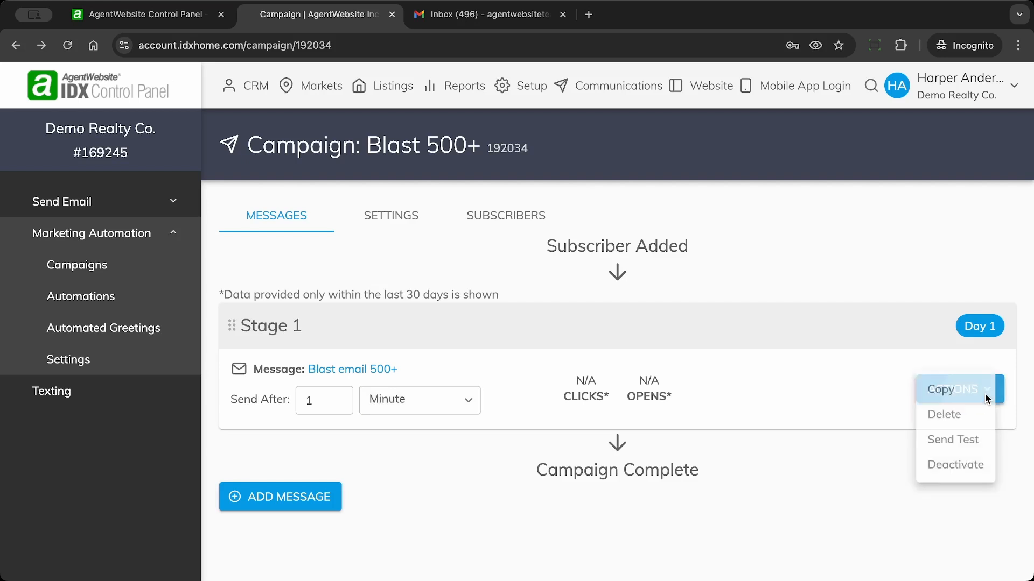
Step: Send a test copy of Blast email 500+ to the EmailBlast Test lead
click(975, 445)
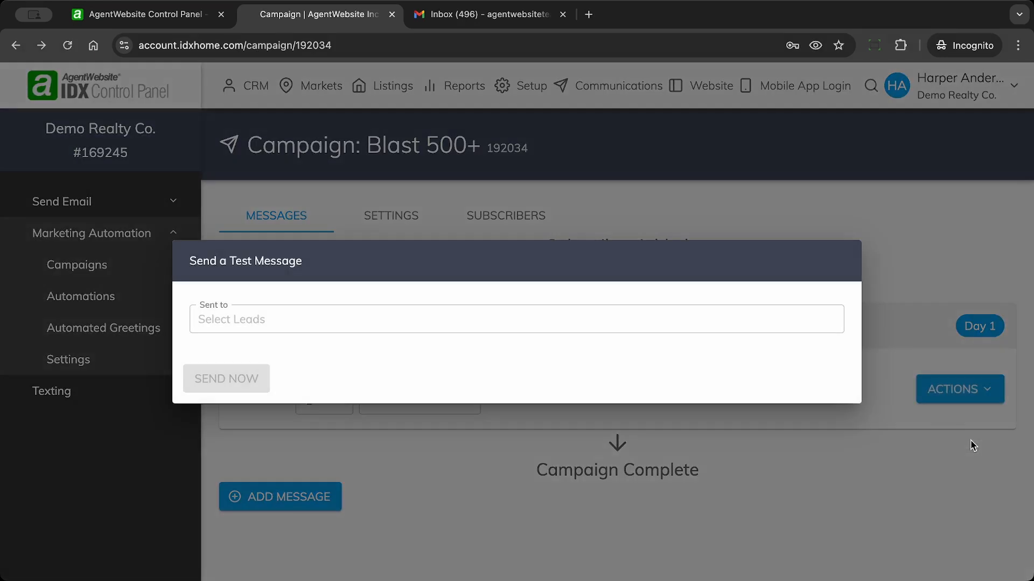
click(355, 317)
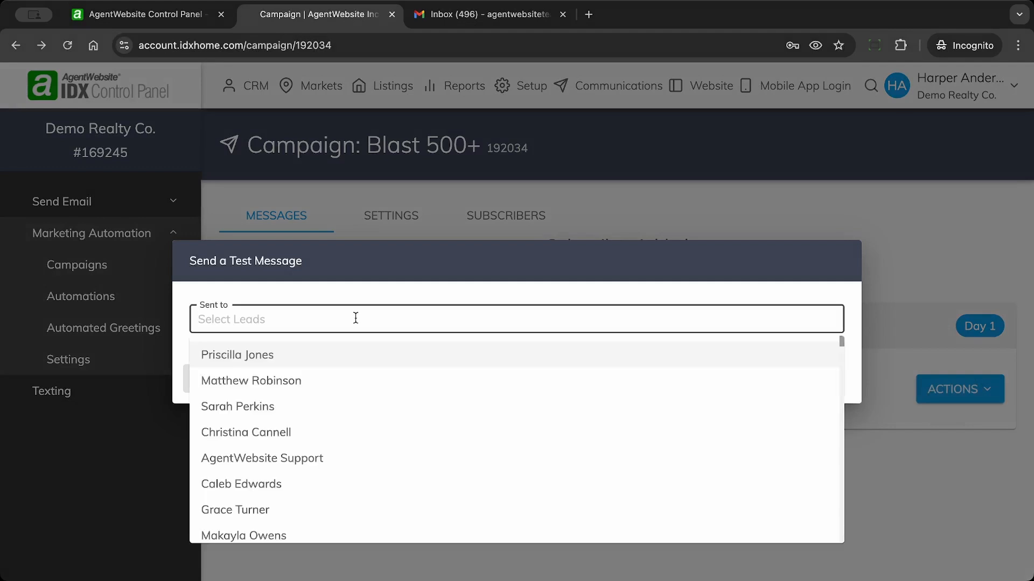
text(Em)
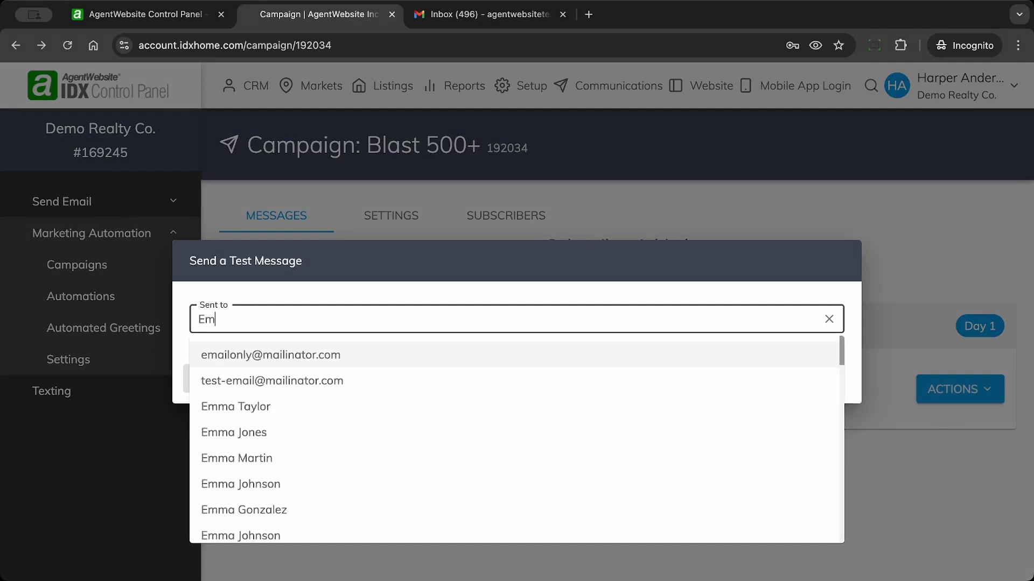
text(a)
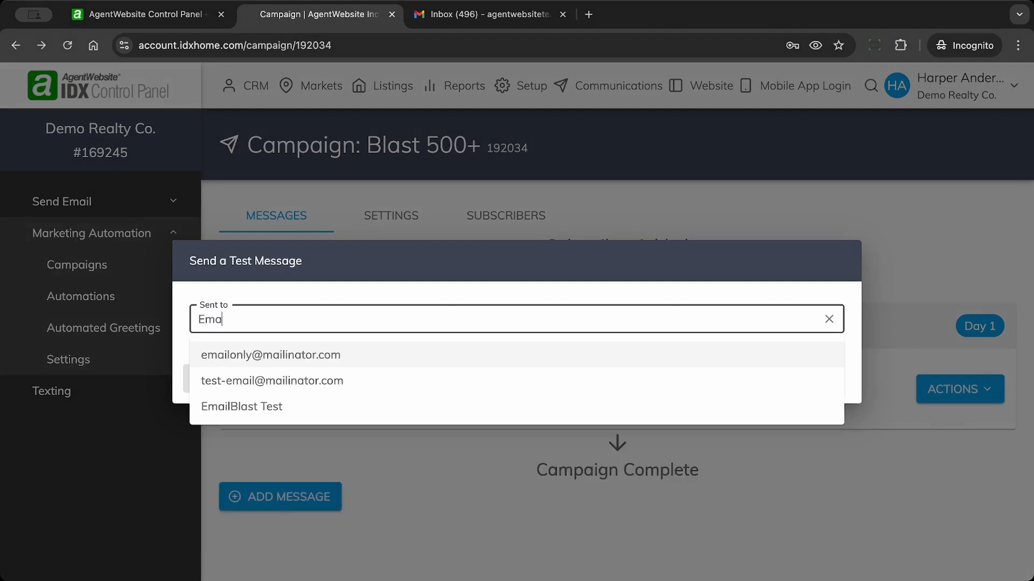
click(231, 409)
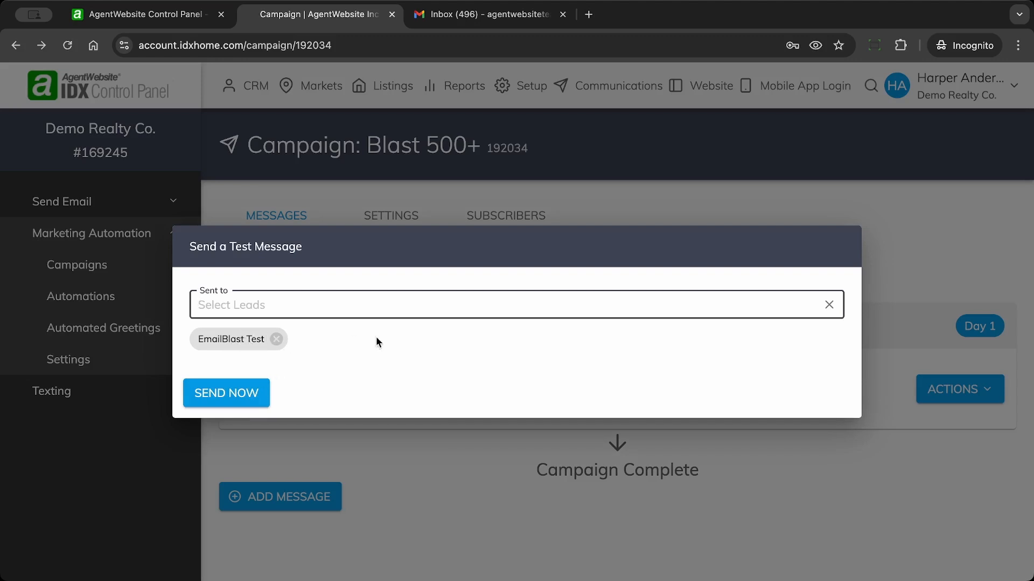
click(225, 397)
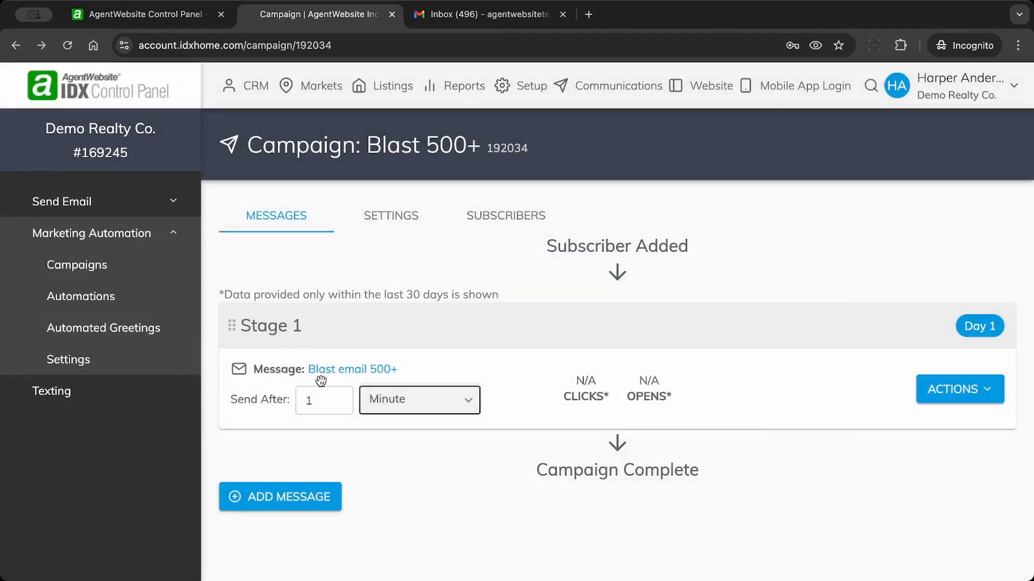
click(482, 19)
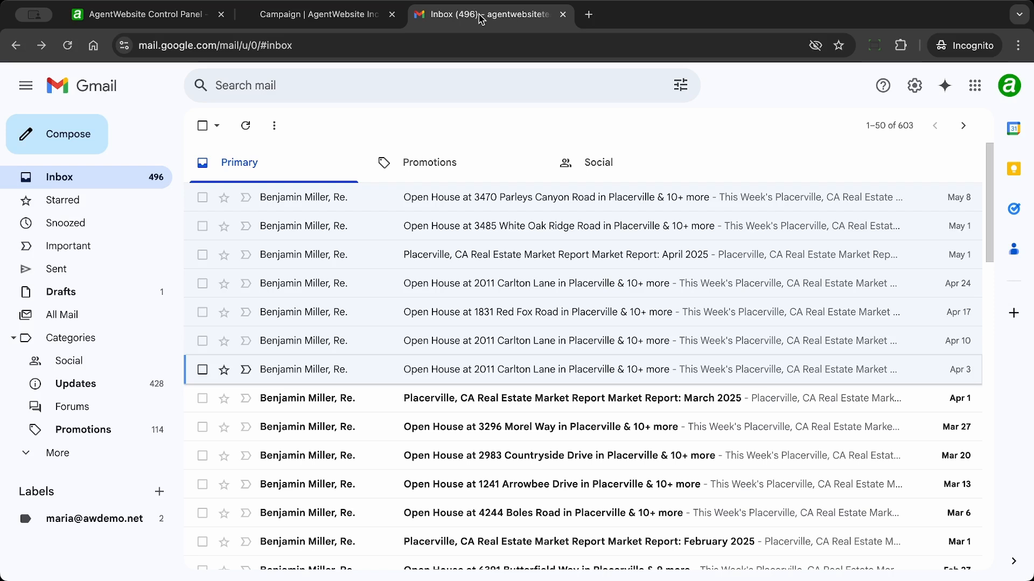
Step: Refresh the Gmail inbox until the Blast 500+ test arrives, then open it
click(246, 129)
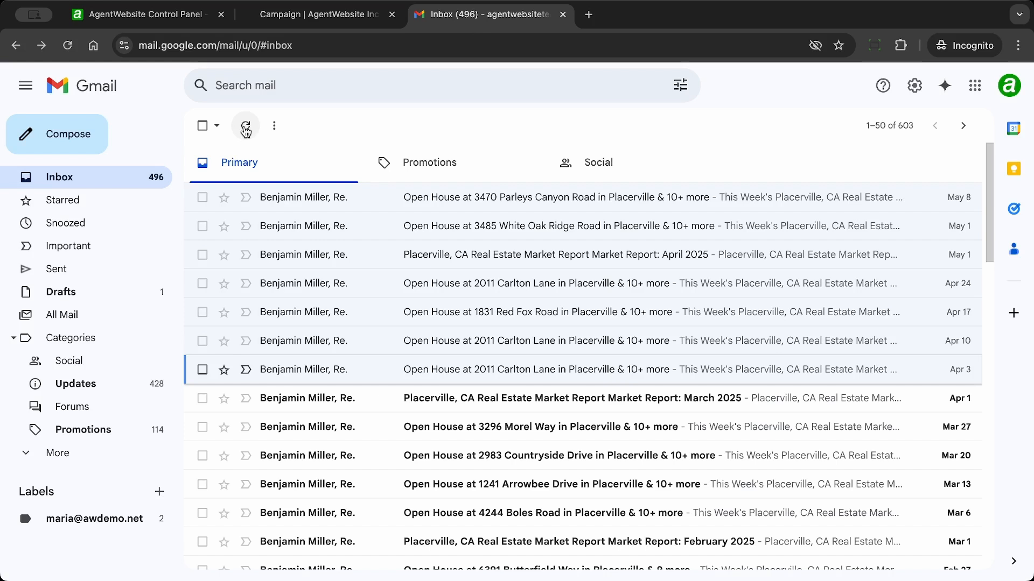
click(336, 23)
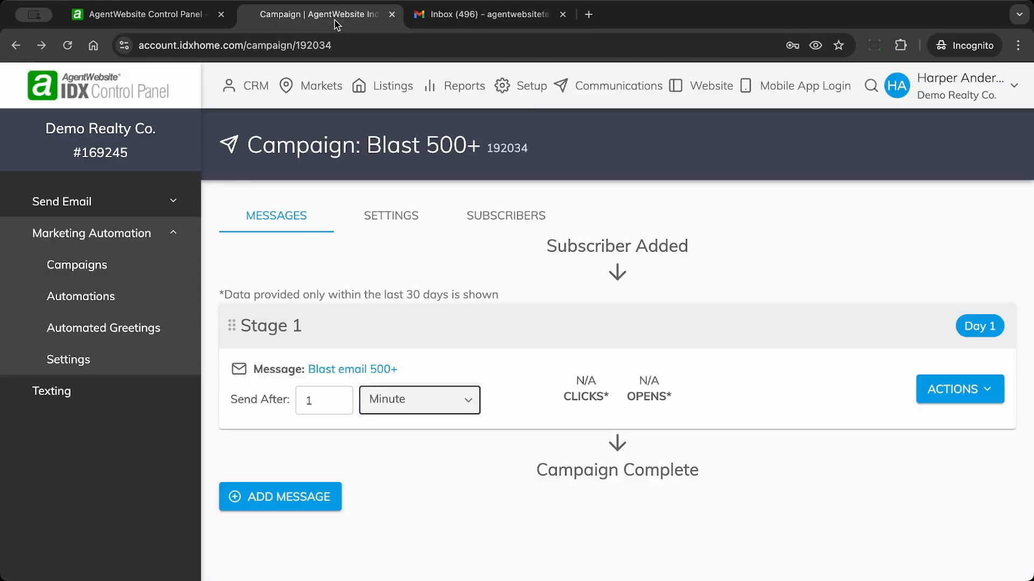
click(493, 20)
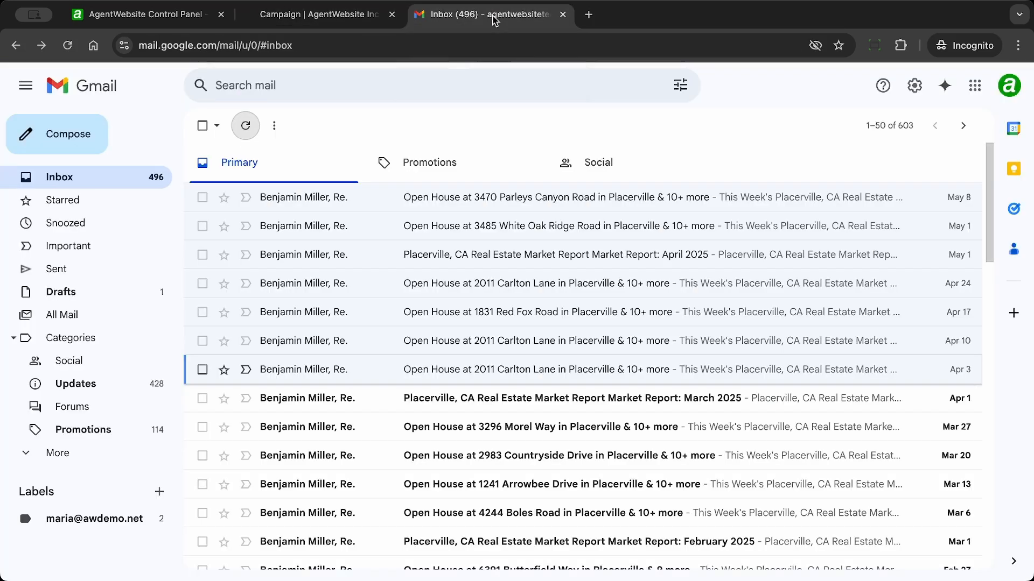
click(235, 133)
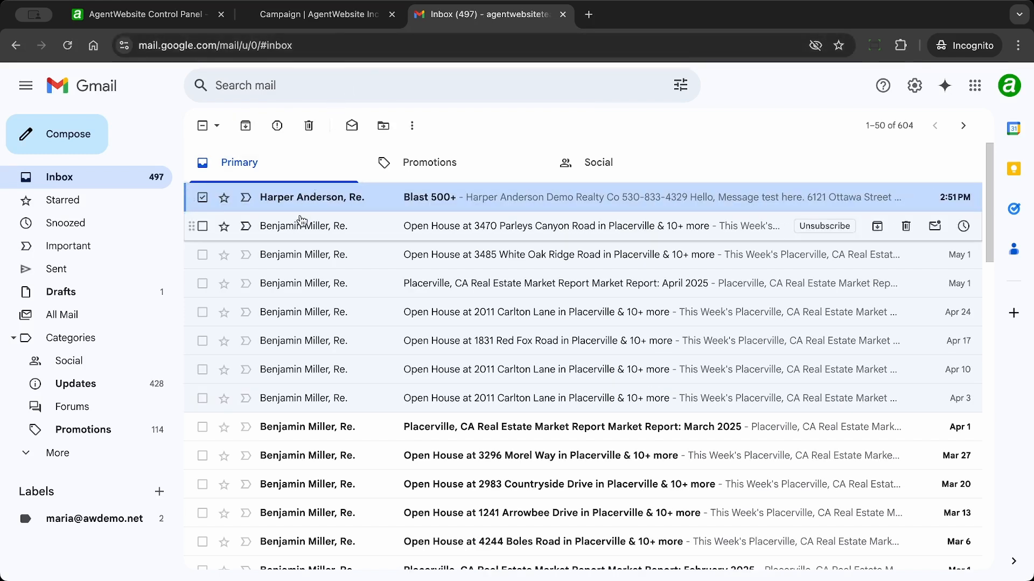
mouse_move(315, 205)
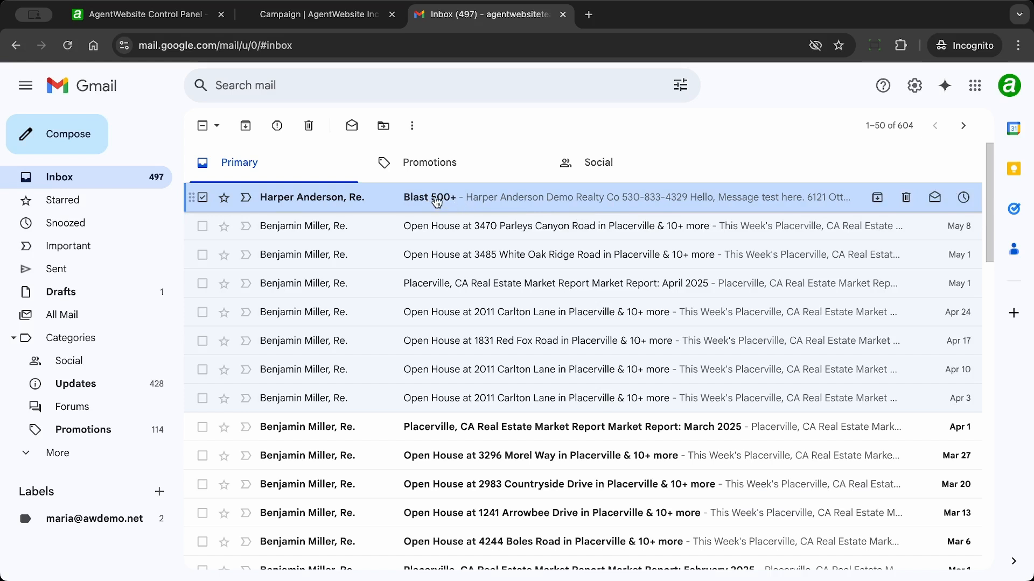
click(435, 199)
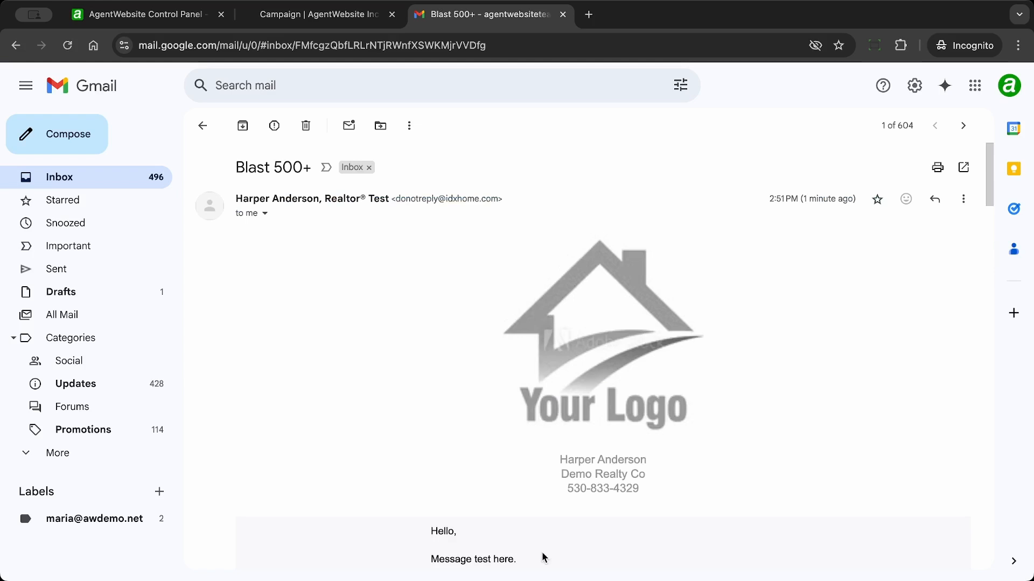
Step: Read through the Blast 500+ test email's listings, area stats and footer
scroll(455, 393, down, 3)
scroll(455, 393, down, 5)
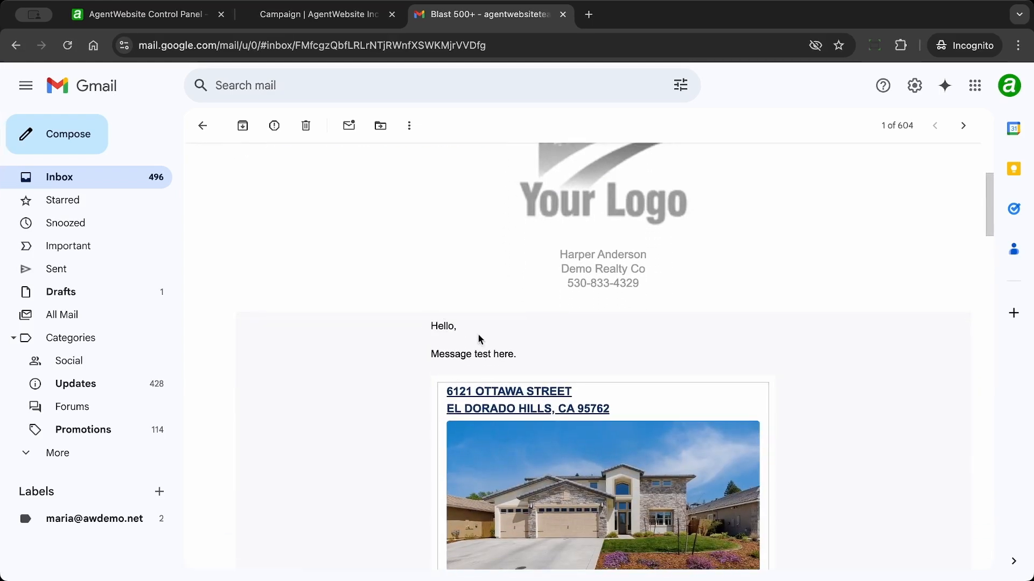
scroll(407, 347, down, 5)
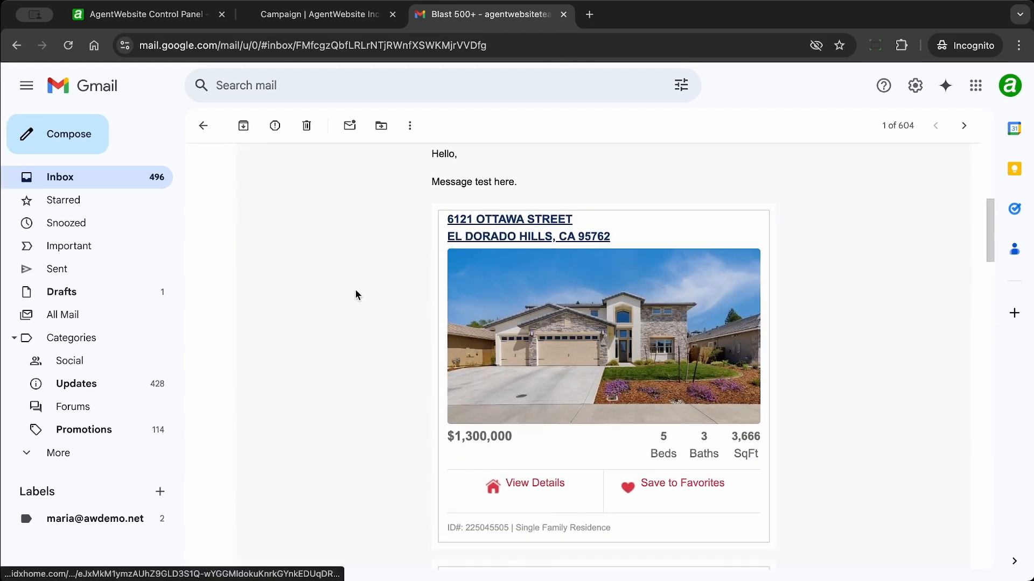
scroll(354, 294, down, 6)
scroll(354, 294, down, 11)
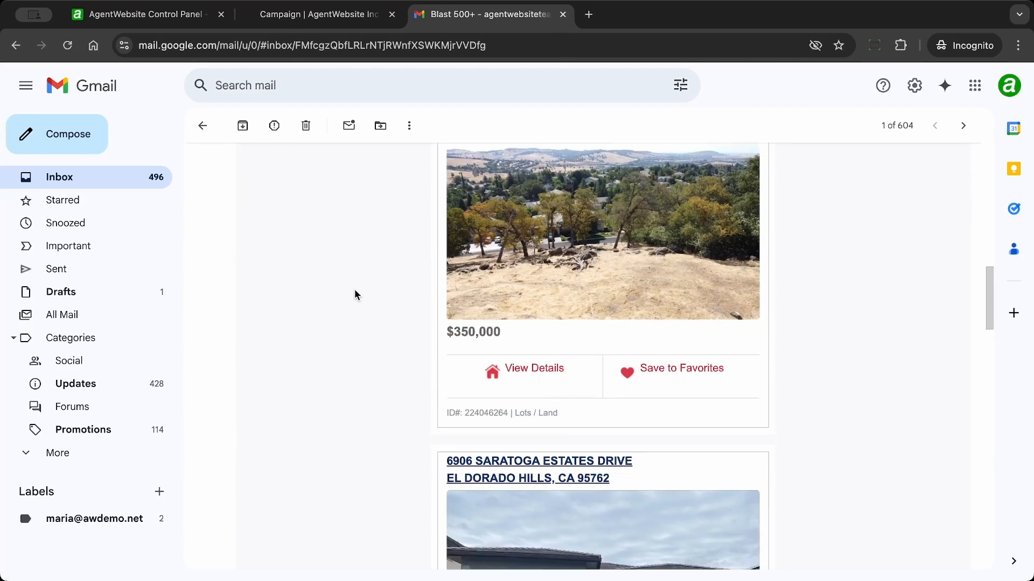
scroll(355, 294, up, 20)
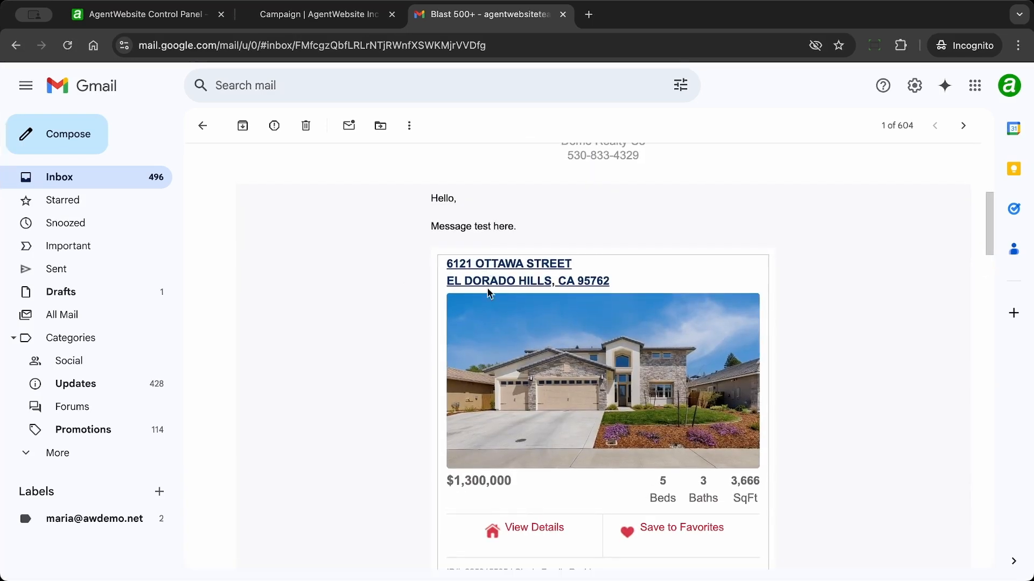
scroll(372, 278, down, 2)
scroll(370, 276, down, 12)
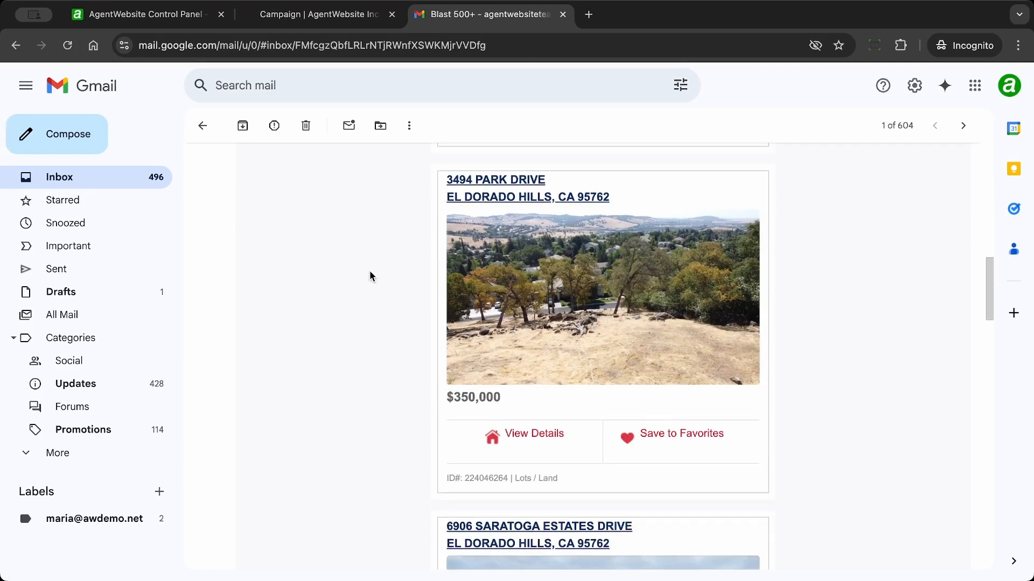
scroll(369, 277, down, 6)
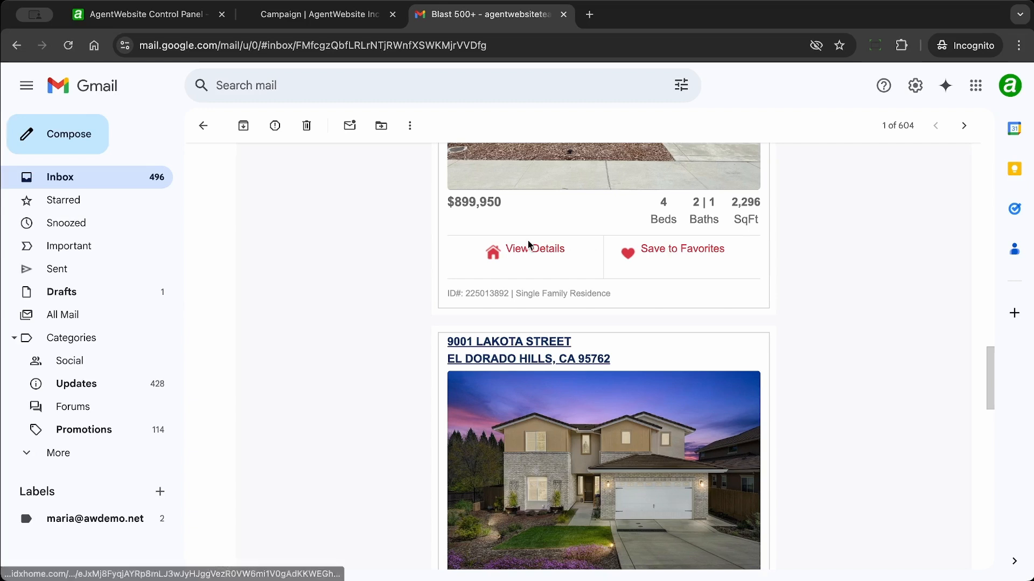
scroll(404, 235, down, 1)
scroll(403, 235, down, 7)
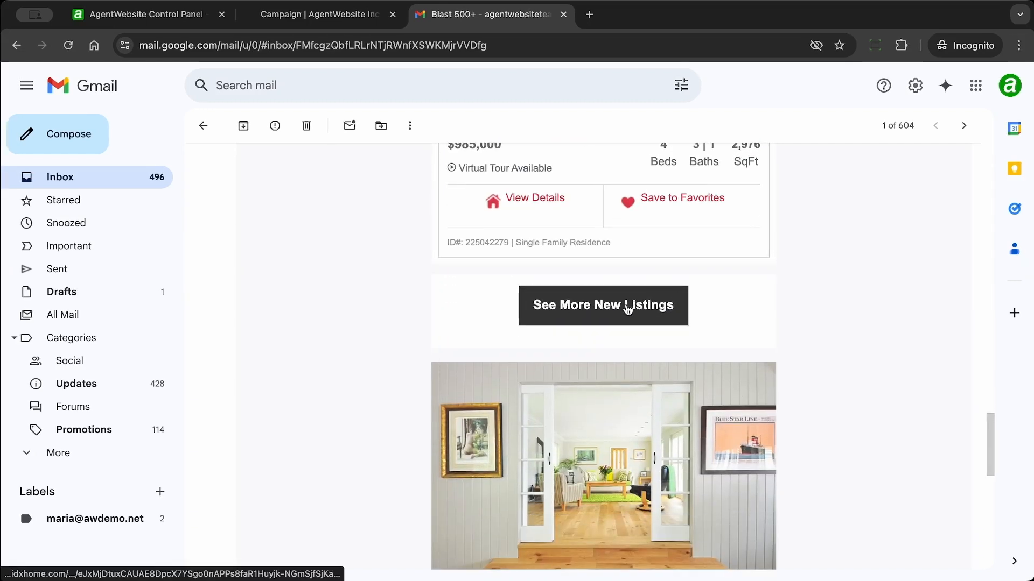
scroll(396, 236, down, 3)
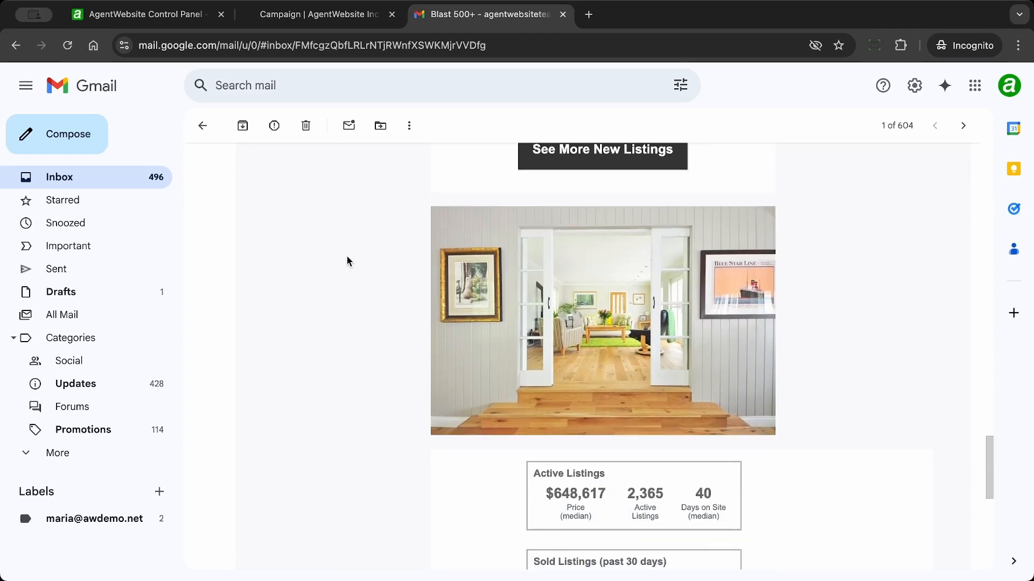
scroll(347, 262, down, 3)
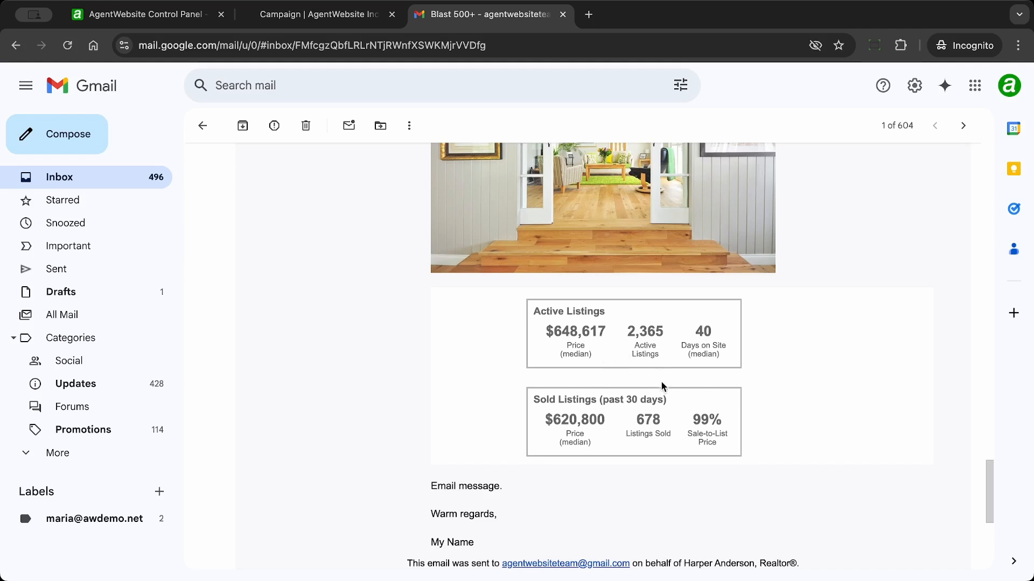
scroll(365, 231, down, 2)
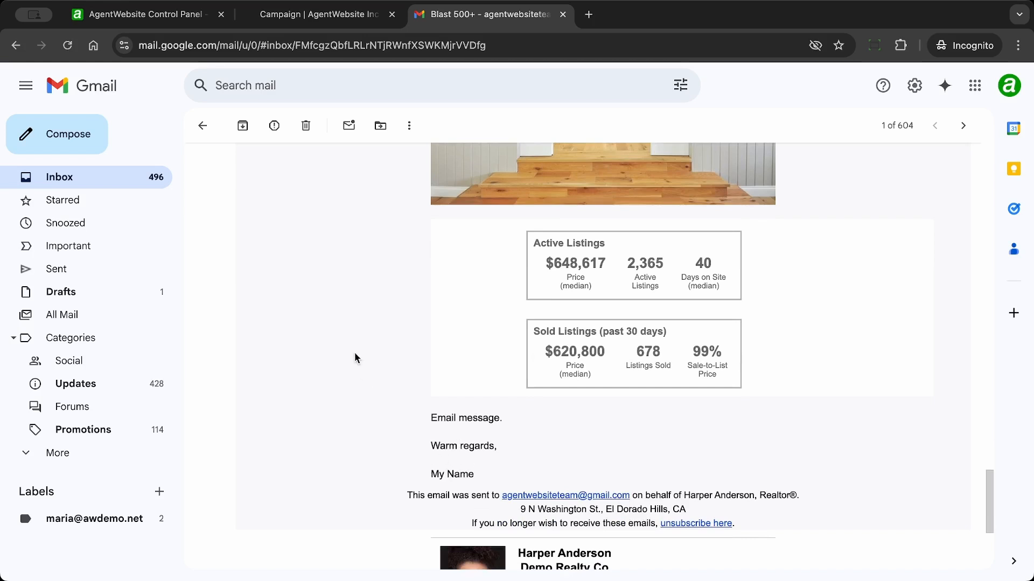
scroll(356, 359, down, 2)
drag(409, 436, 759, 469)
click(374, 379)
scroll(373, 379, down, 3)
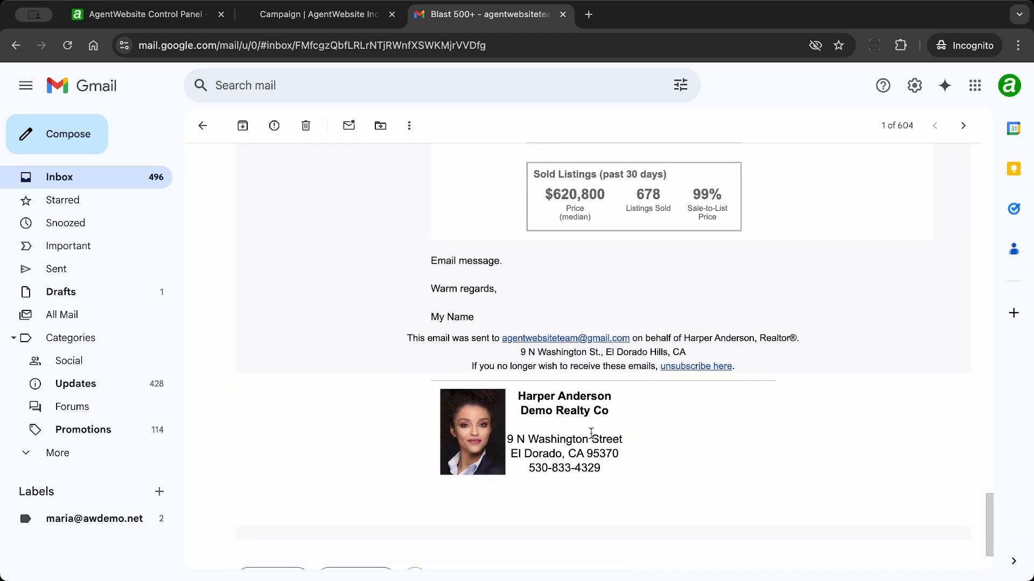
scroll(651, 439, down, 1)
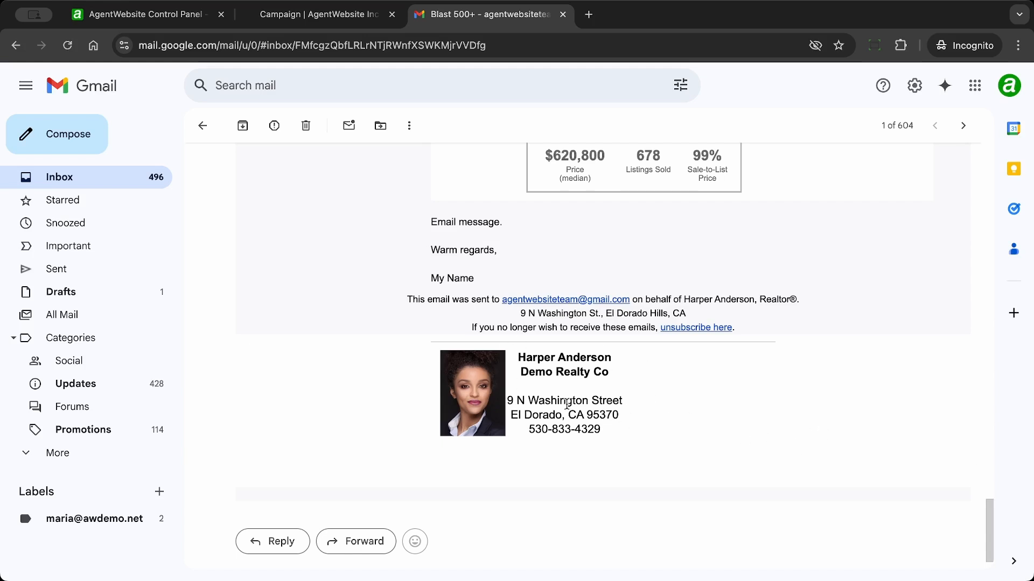
scroll(567, 404, up, 20)
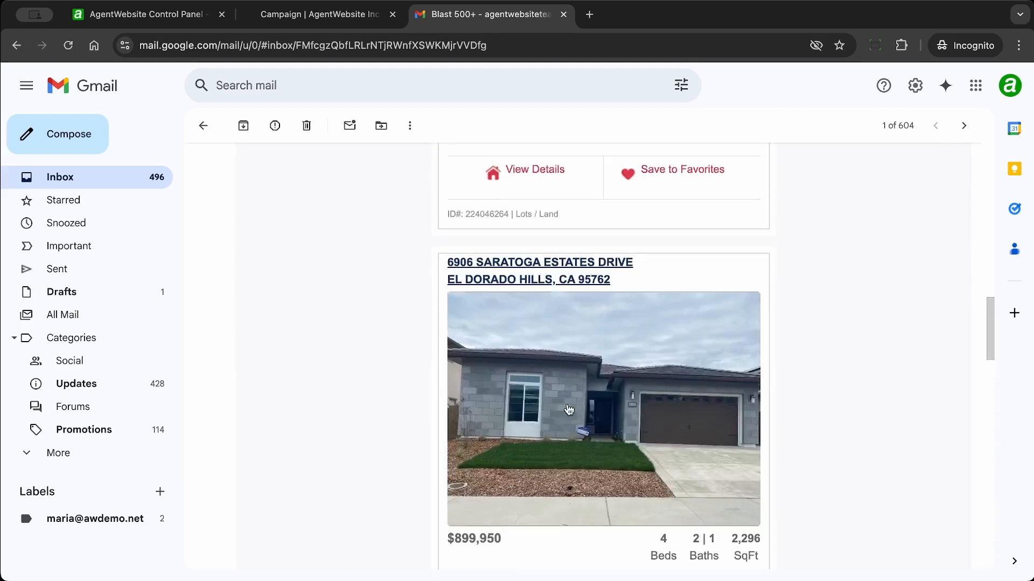
scroll(569, 410, up, 10)
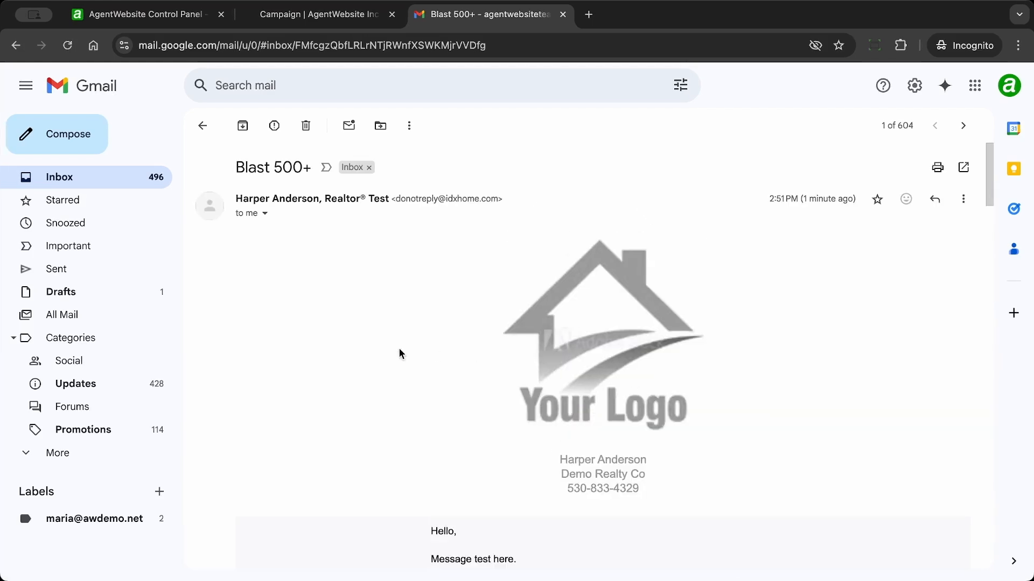
scroll(459, 365, down, 8)
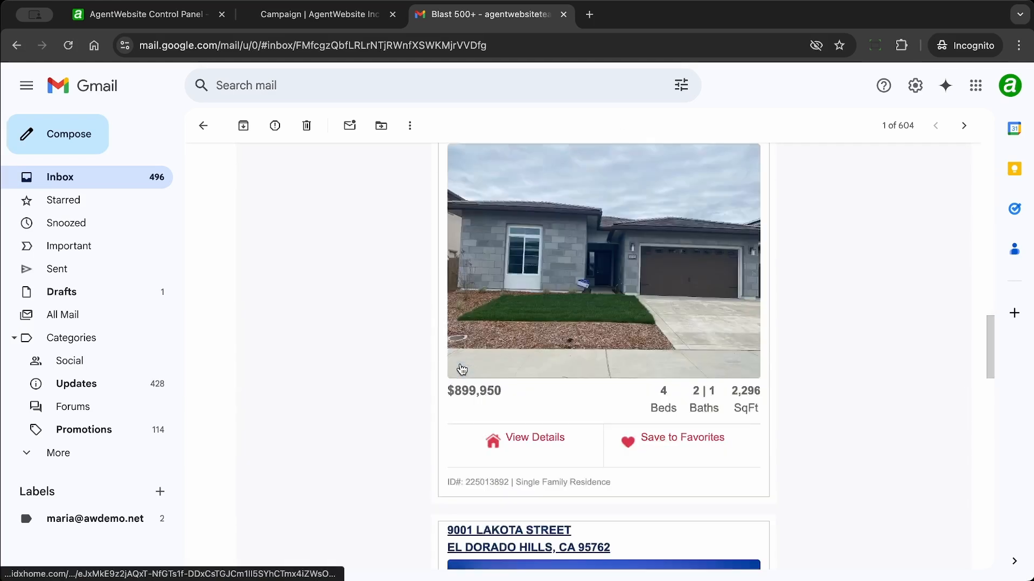
scroll(462, 369, down, 15)
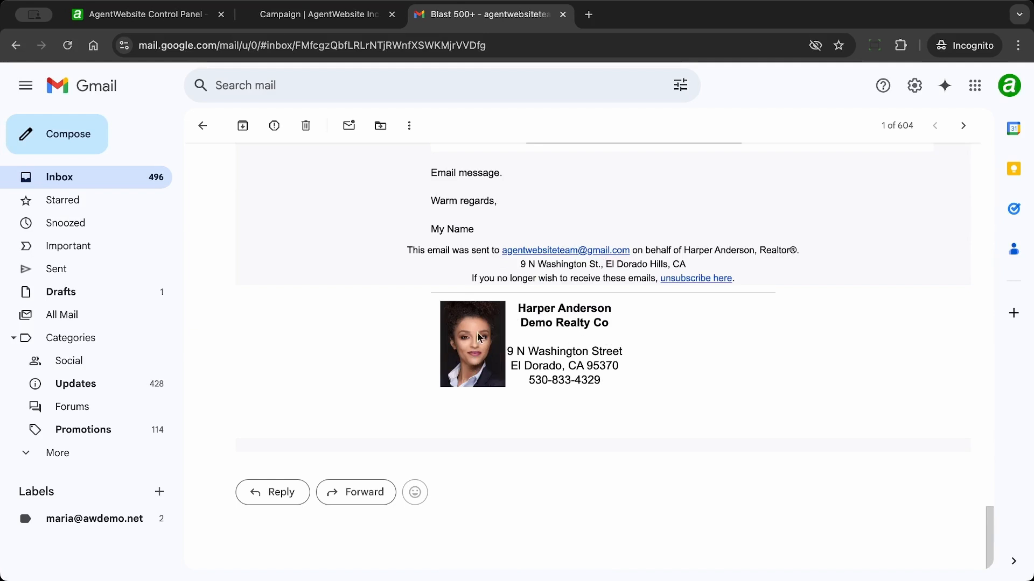
scroll(485, 348, up, 10)
scroll(485, 343, up, 15)
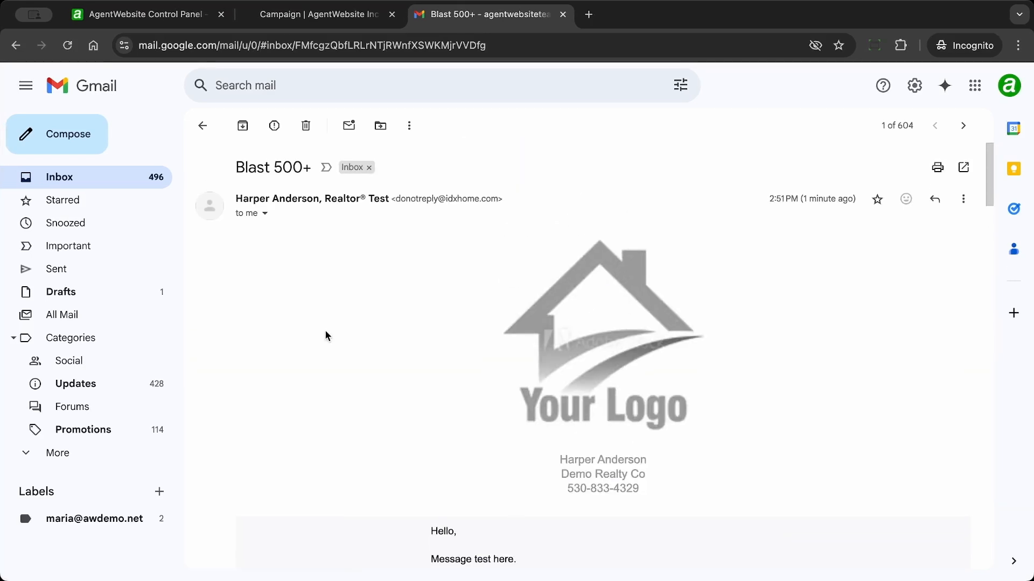
scroll(325, 336, down, 12)
scroll(325, 336, up, 12)
click(310, 17)
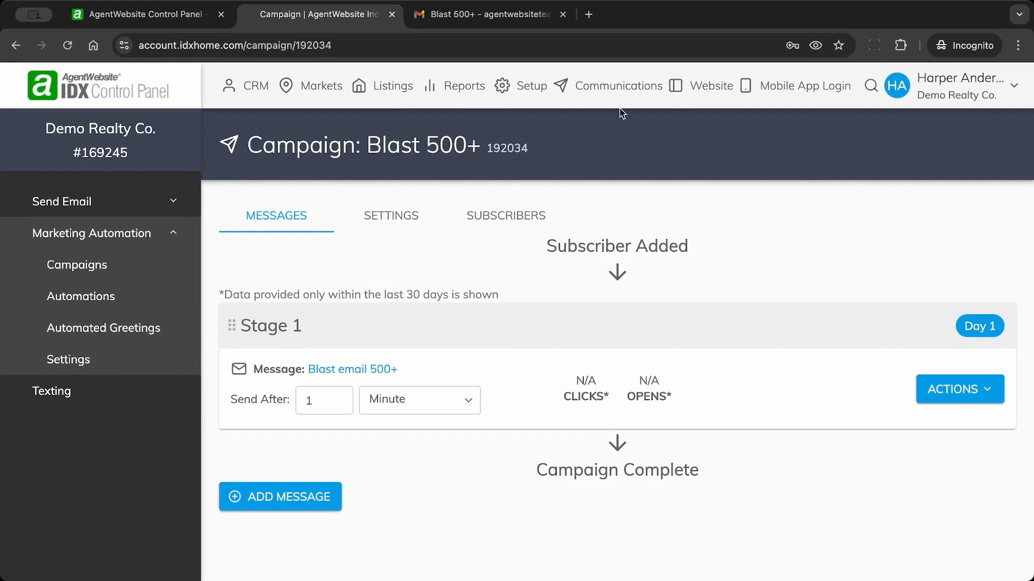
Step: Uncheck Email Branding in the Blast 500+ campaign settings and save
click(623, 85)
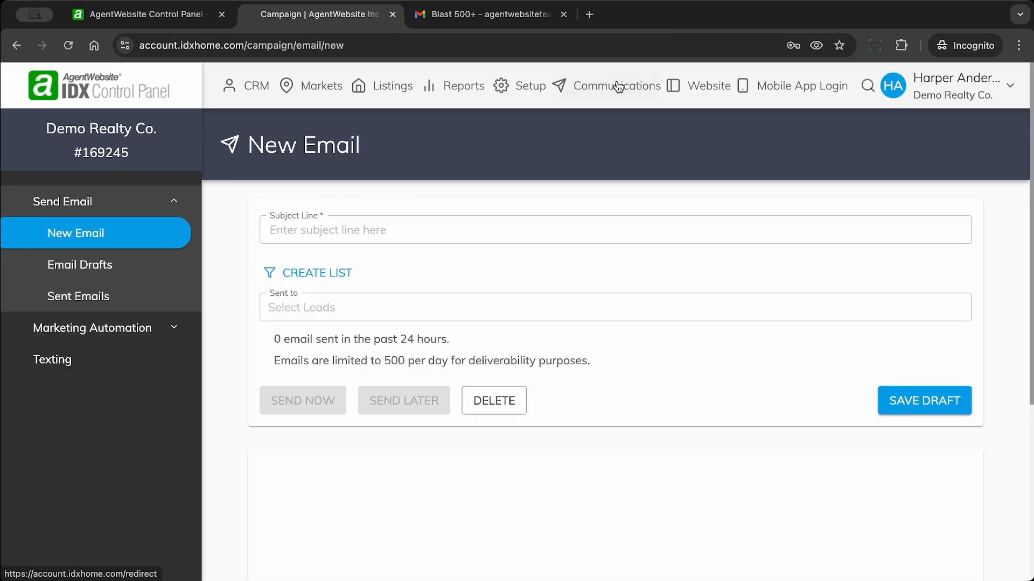
click(98, 331)
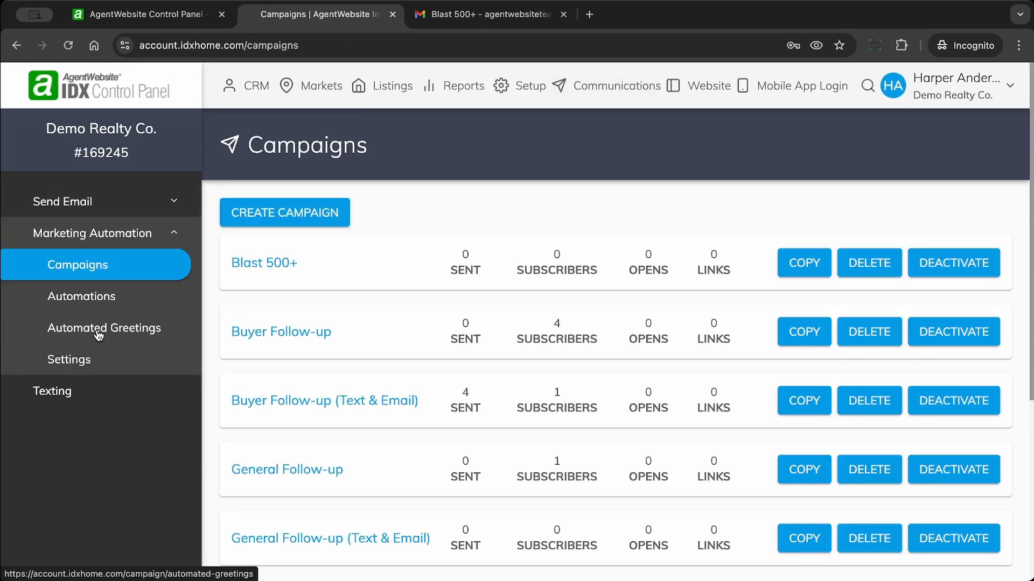
click(280, 265)
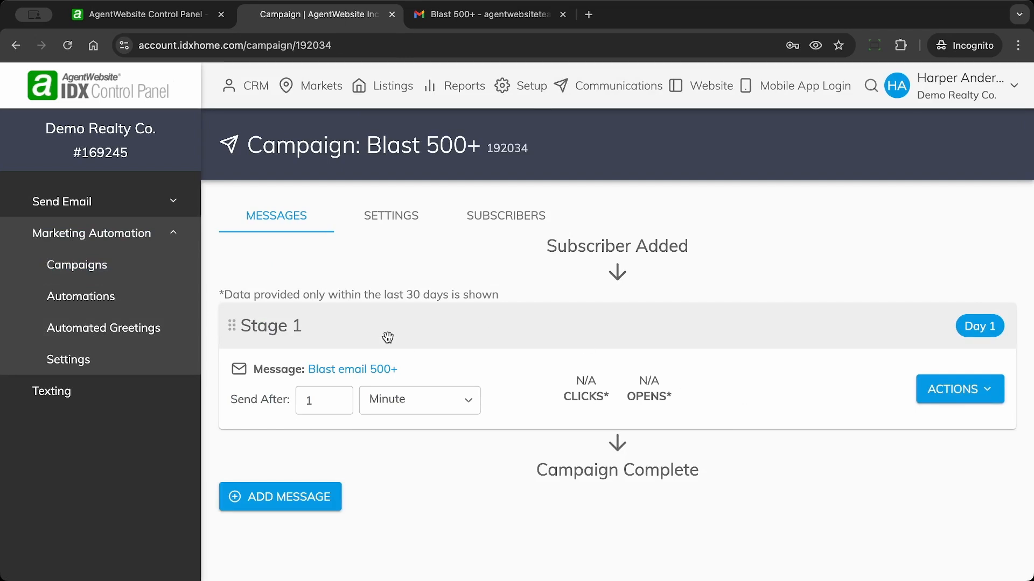
click(399, 222)
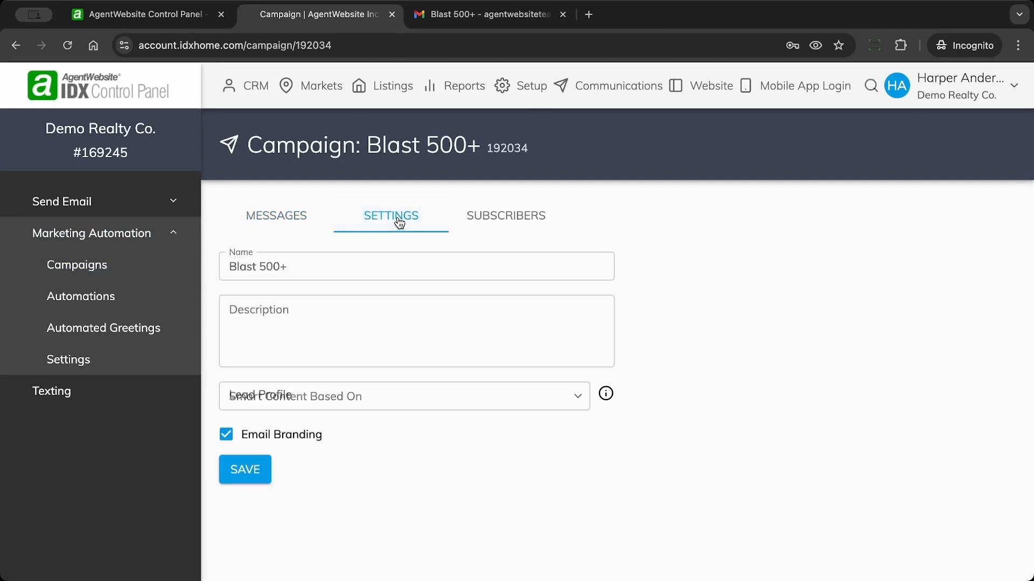
click(226, 436)
click(242, 477)
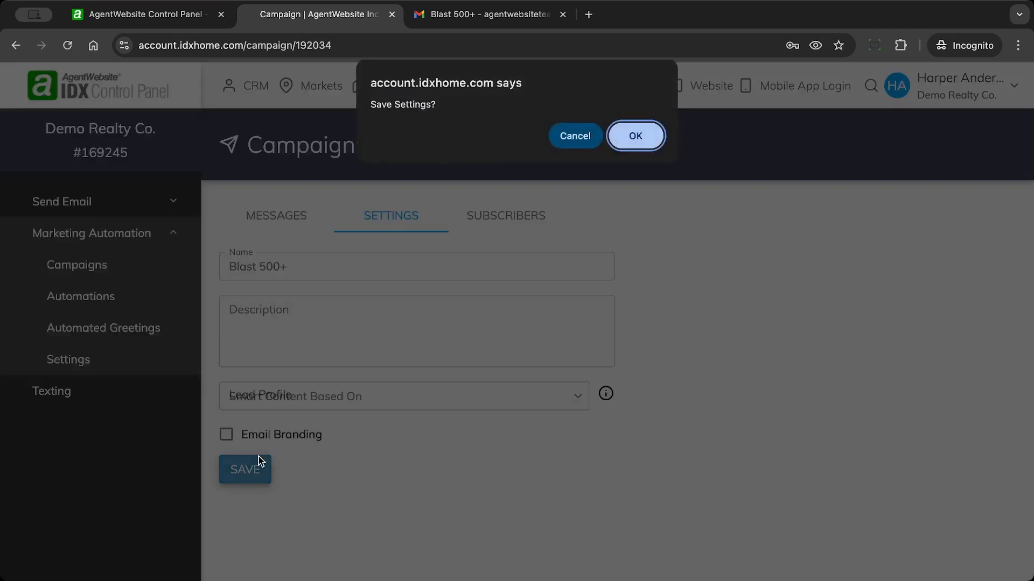
click(634, 137)
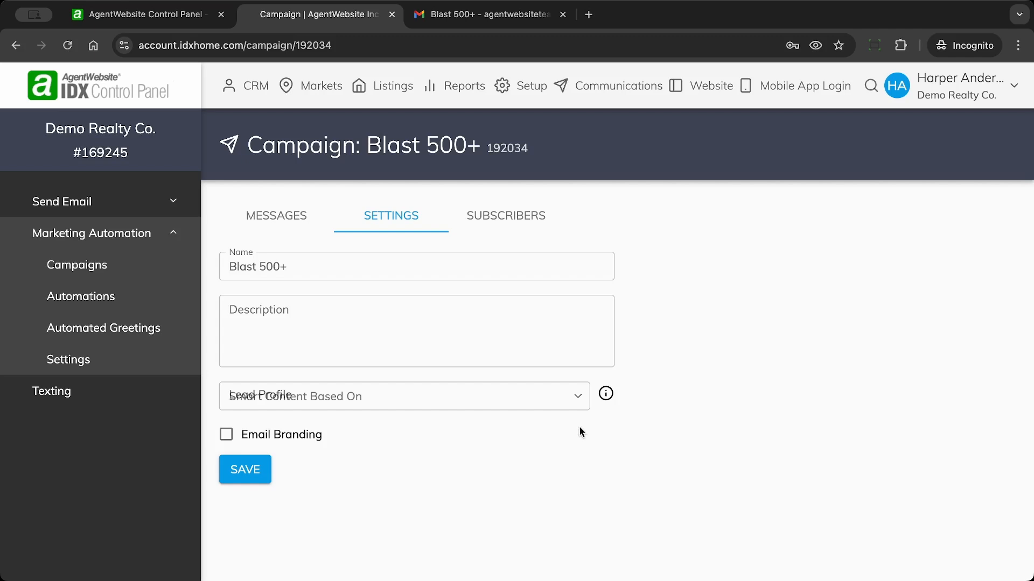
Step: Re-save the Blast 500+ settings with Email Branding still unchecked
click(226, 435)
click(226, 435)
click(258, 464)
click(224, 472)
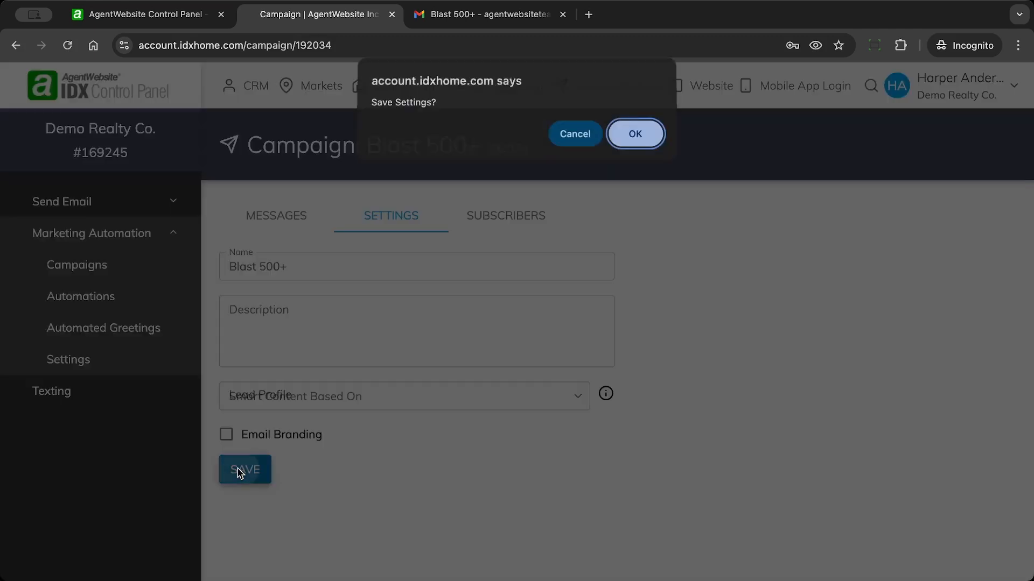
click(630, 136)
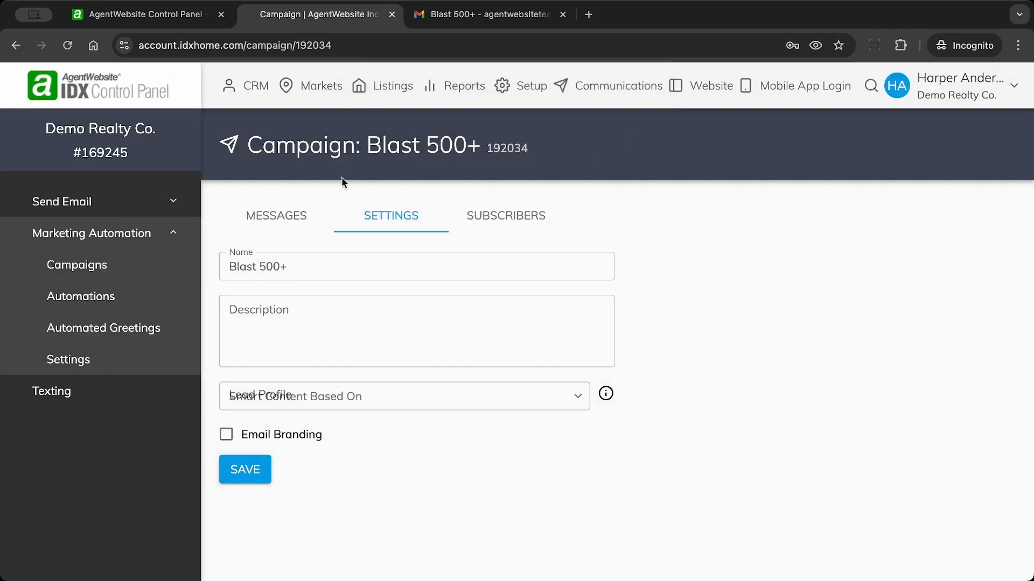
click(265, 216)
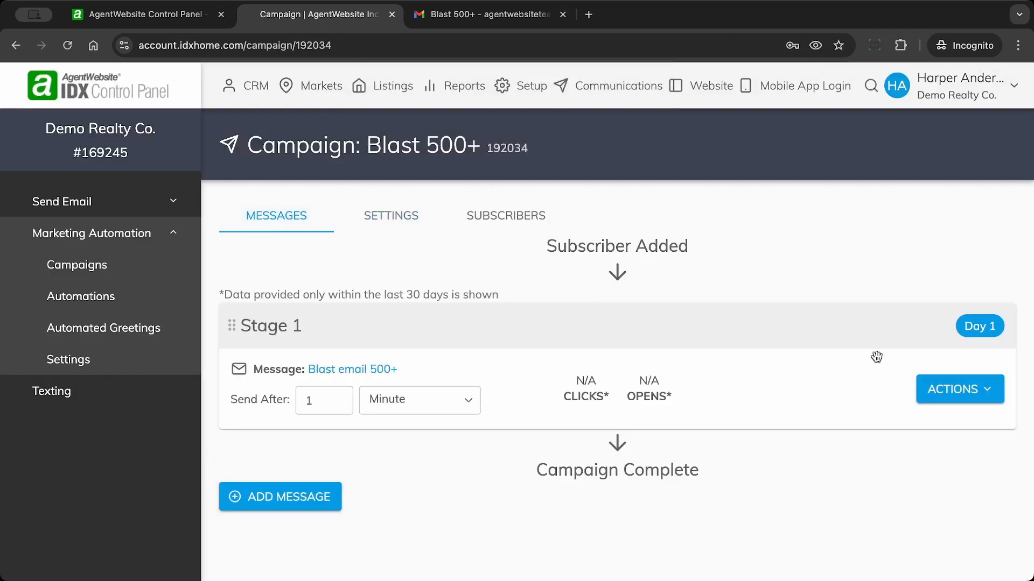
Step: Send another Blast email 500+ test, now unbranded, to the EmailBlast Test lead
click(969, 389)
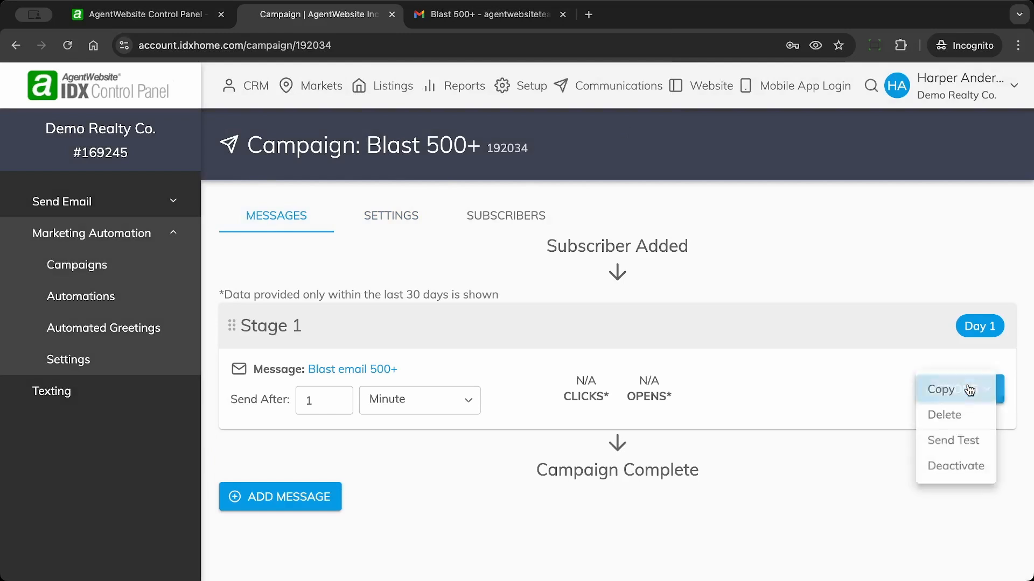
click(958, 444)
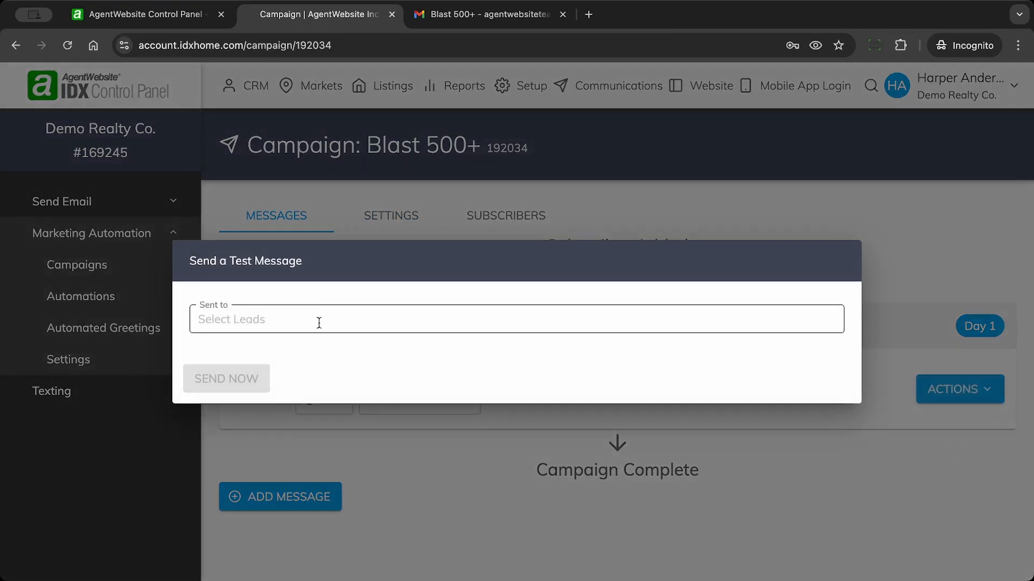
click(328, 319)
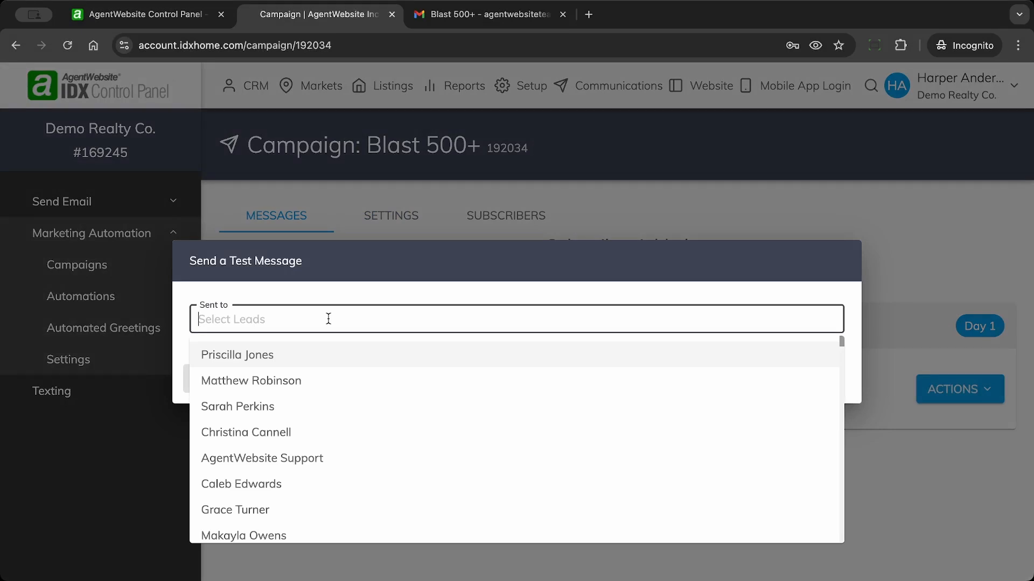
text(ema)
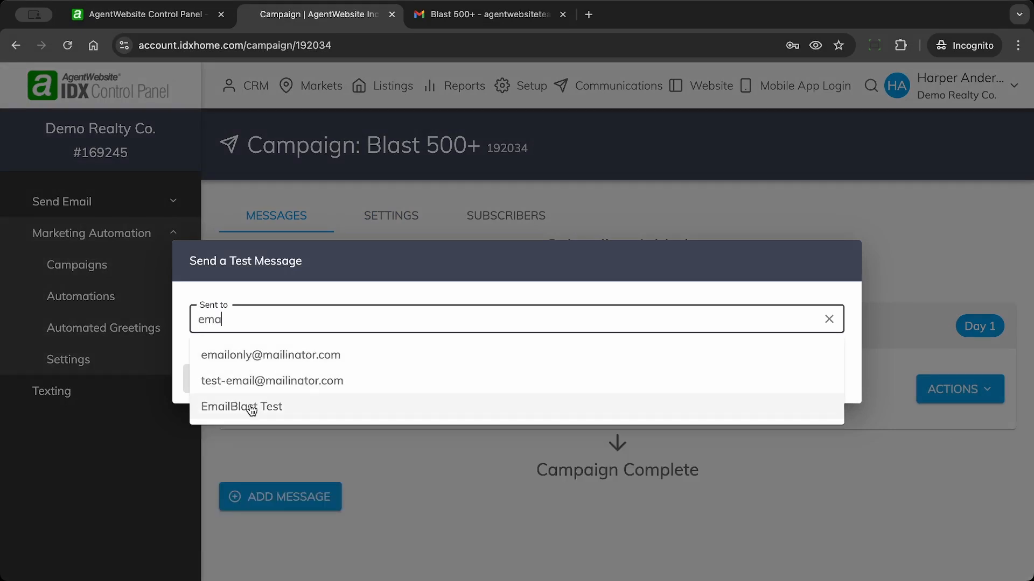
key(BackSpace)
key(BackSpace)
key(BackSpace)
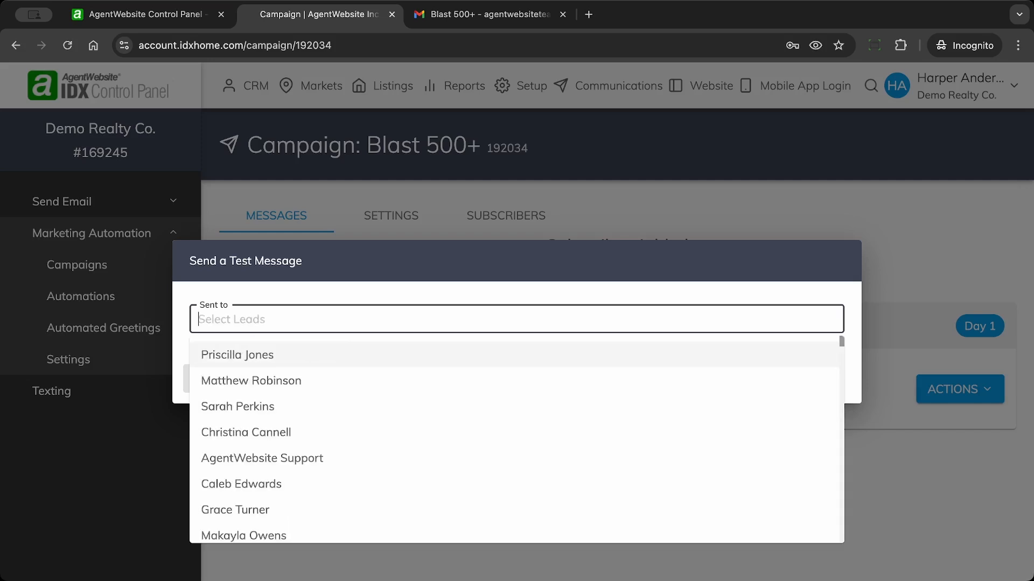
scroll(264, 478, down, 10)
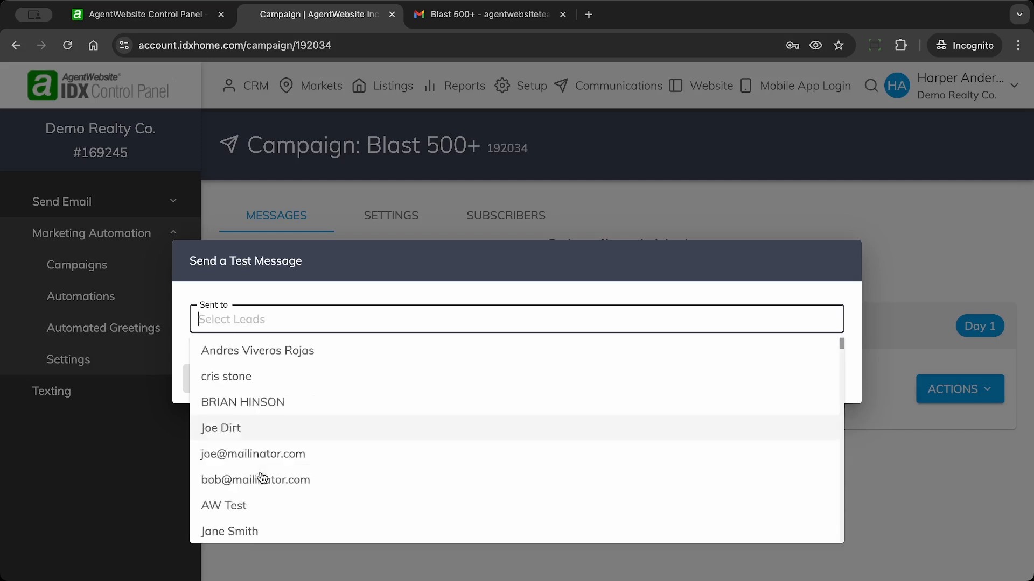
scroll(264, 479, up, 10)
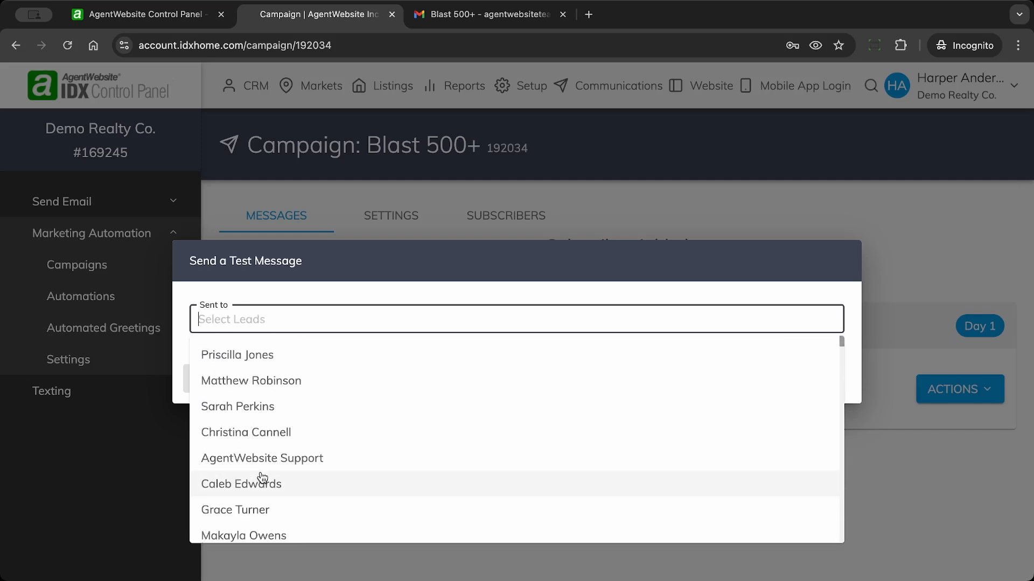
text(emai)
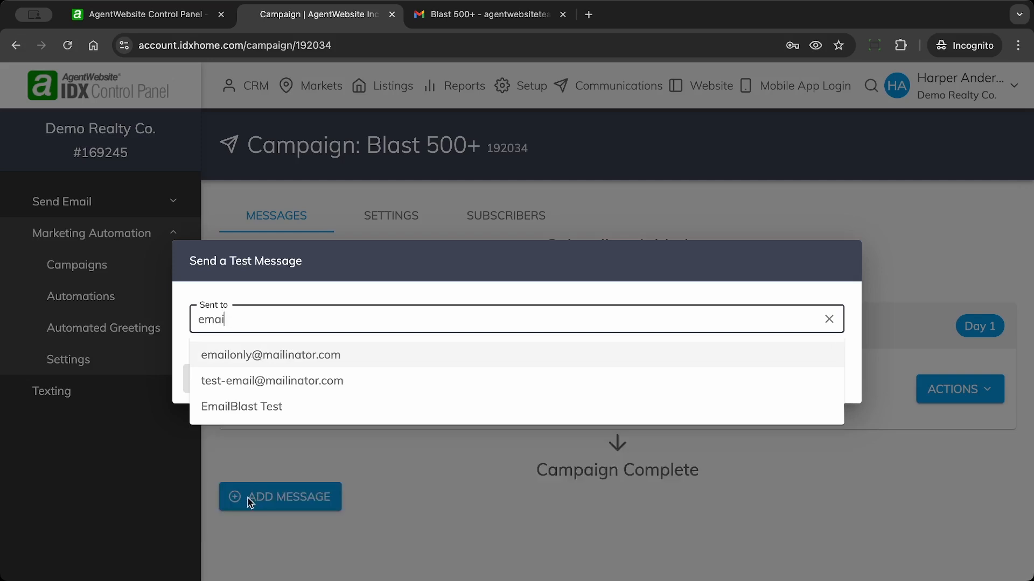
click(234, 407)
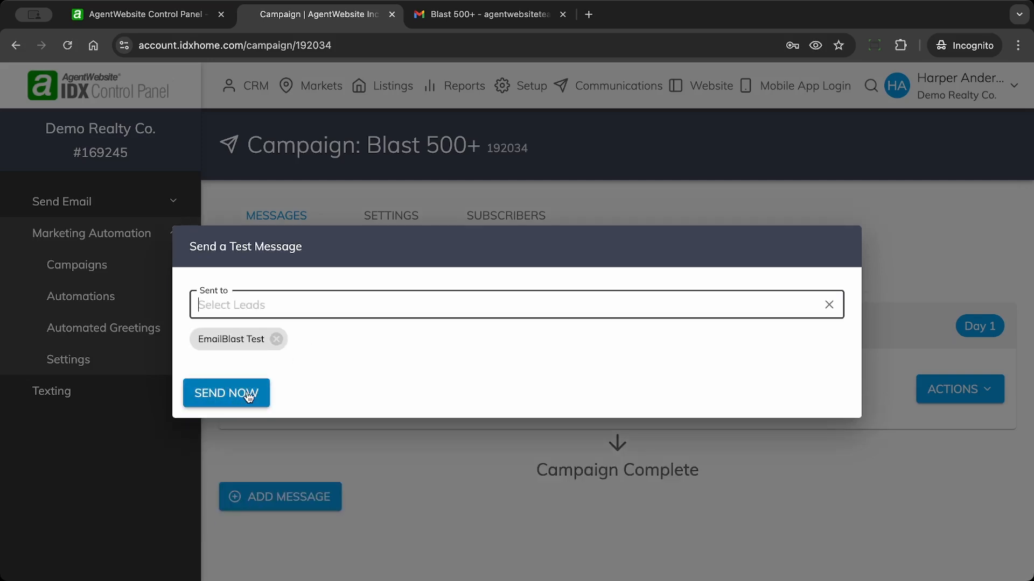
click(224, 396)
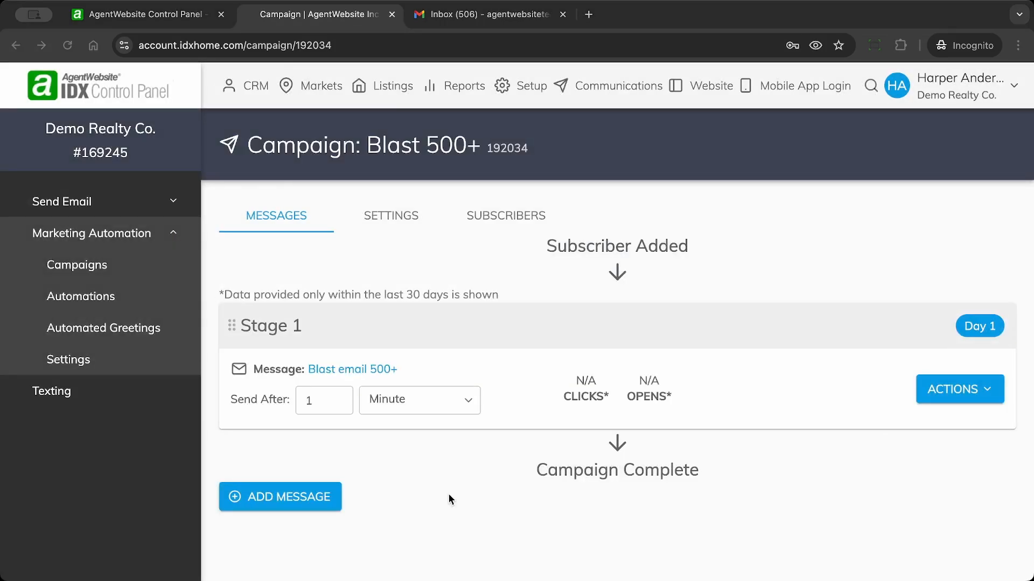
Step: Switch to the Gmail inbox to check the newly arrived Blast 500+ tests
click(479, 16)
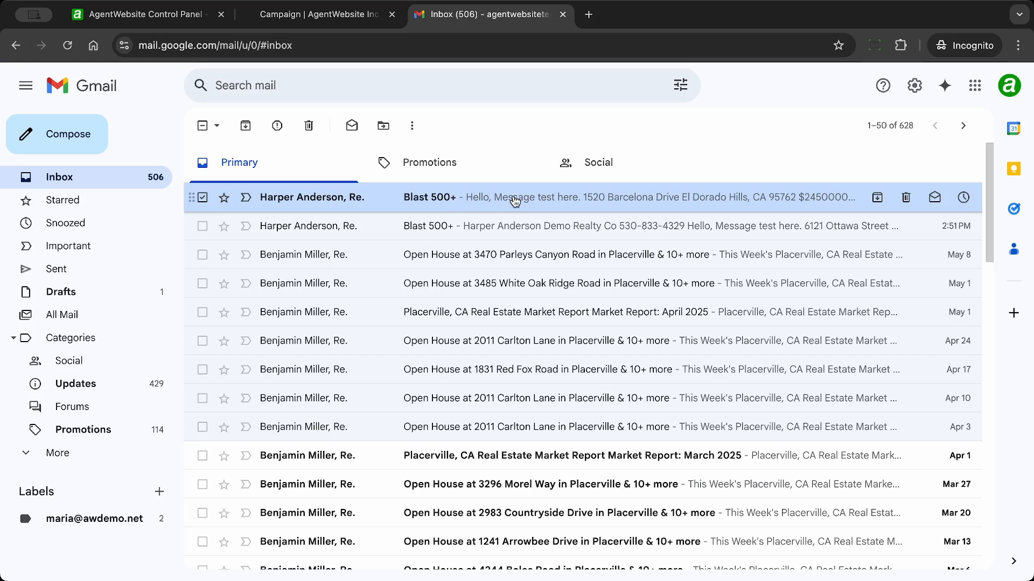
Step: Read through the newest, unbranded Blast 500+ test email
click(515, 202)
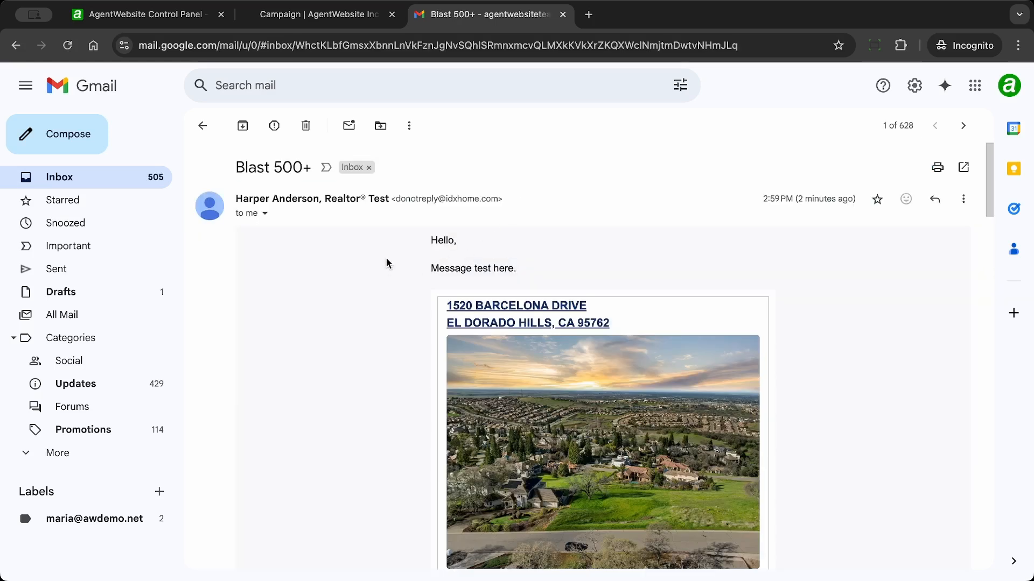
drag(432, 239, 457, 244)
drag(432, 267, 522, 268)
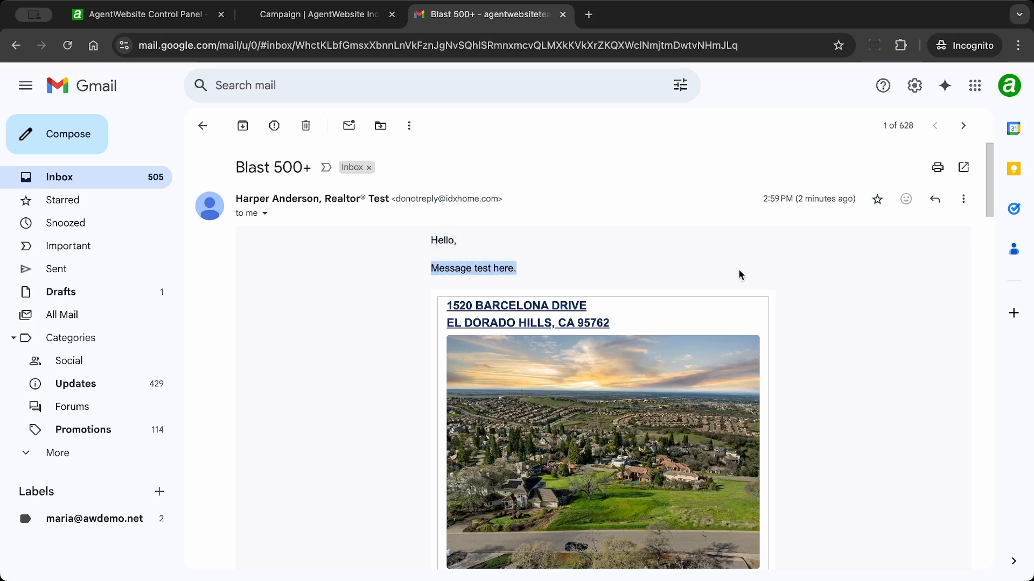
scroll(825, 285, down, 1)
scroll(826, 284, down, 8)
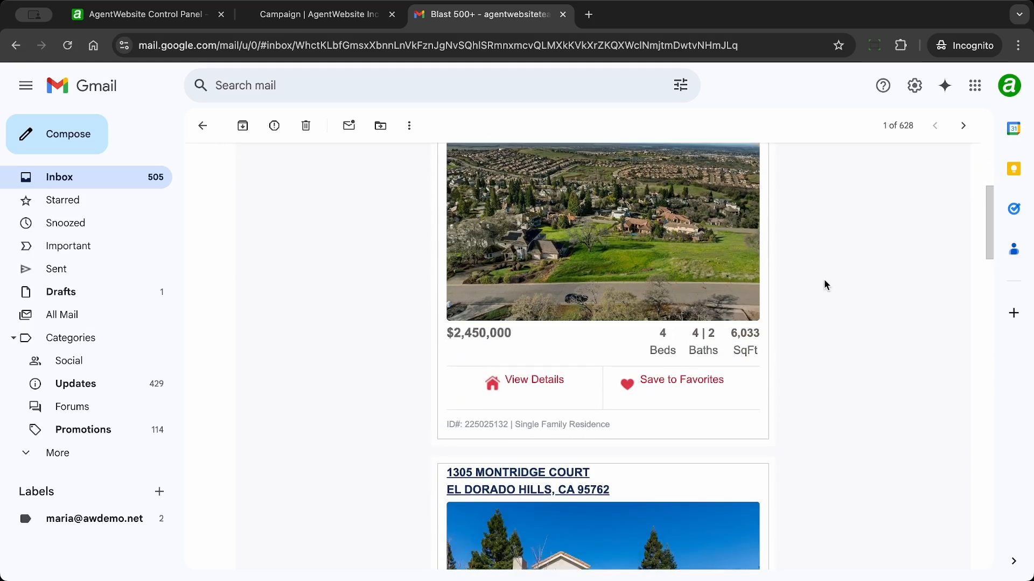
scroll(826, 285, down, 13)
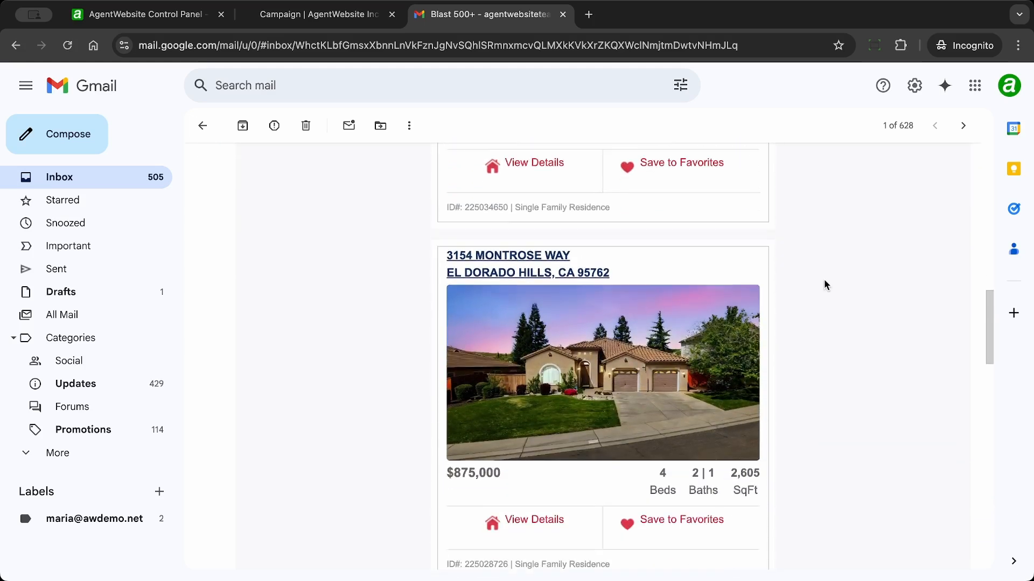
scroll(826, 284, down, 6)
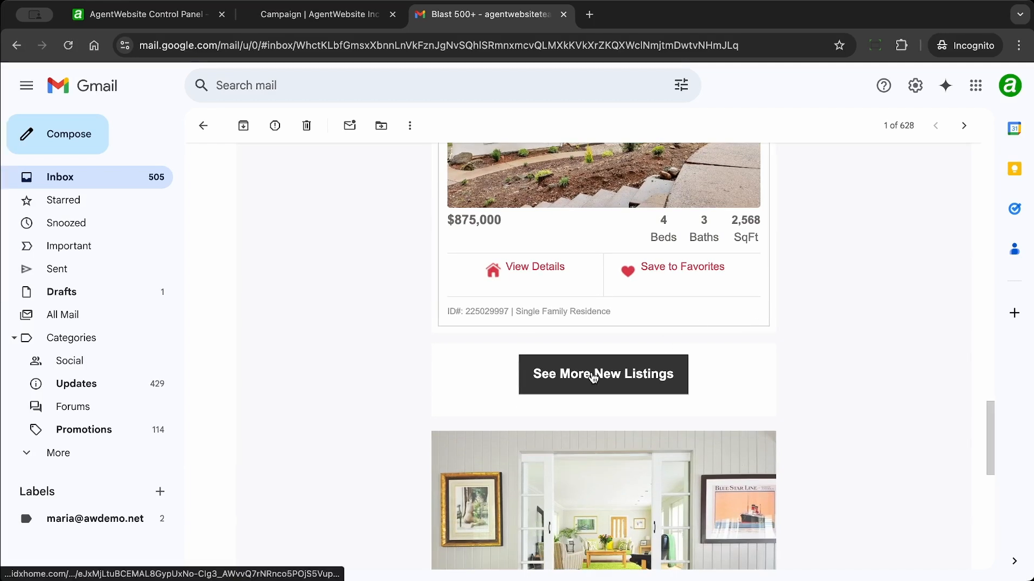
scroll(870, 292, down, 4)
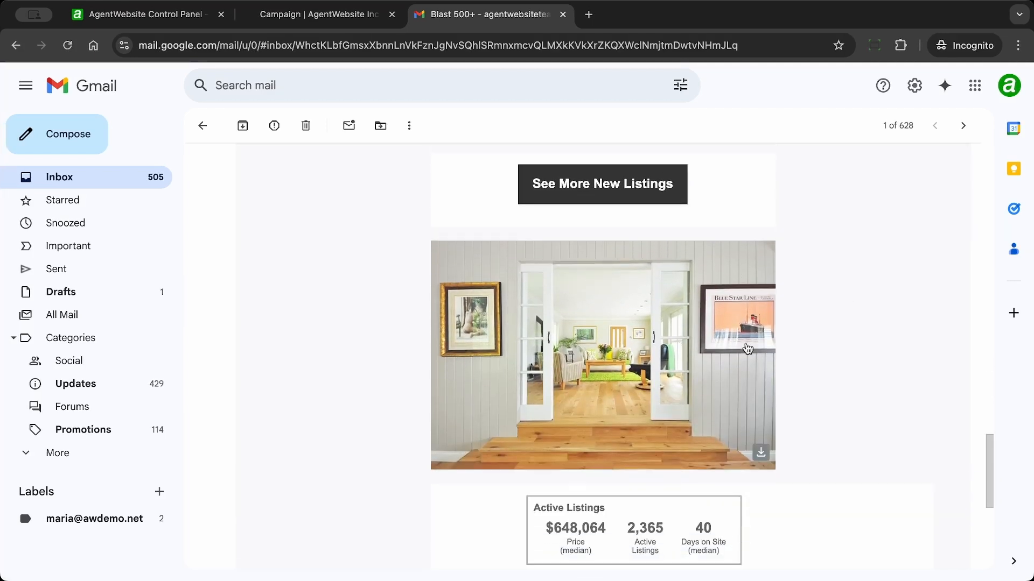
scroll(890, 315, down, 5)
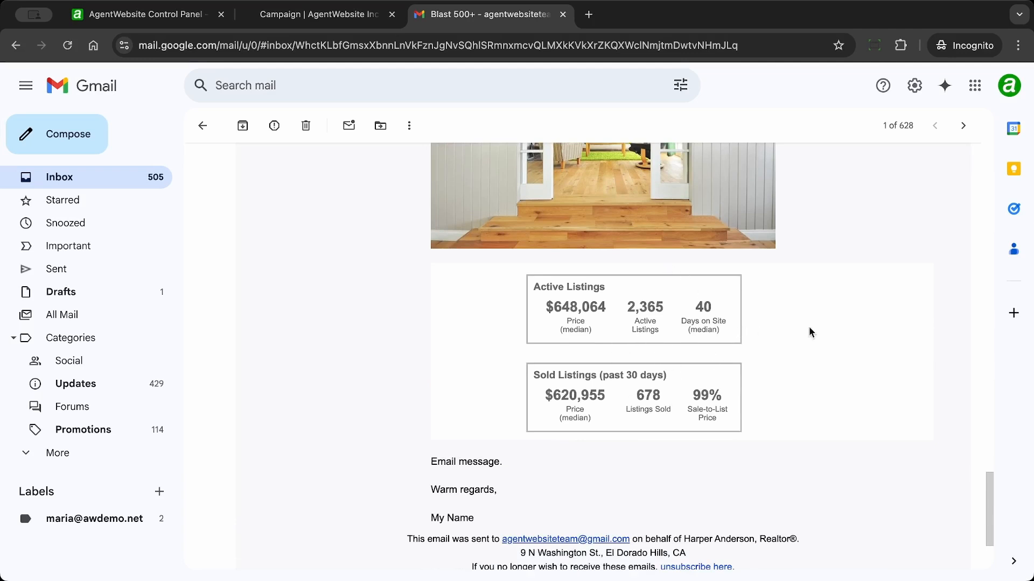
scroll(853, 275, down, 1)
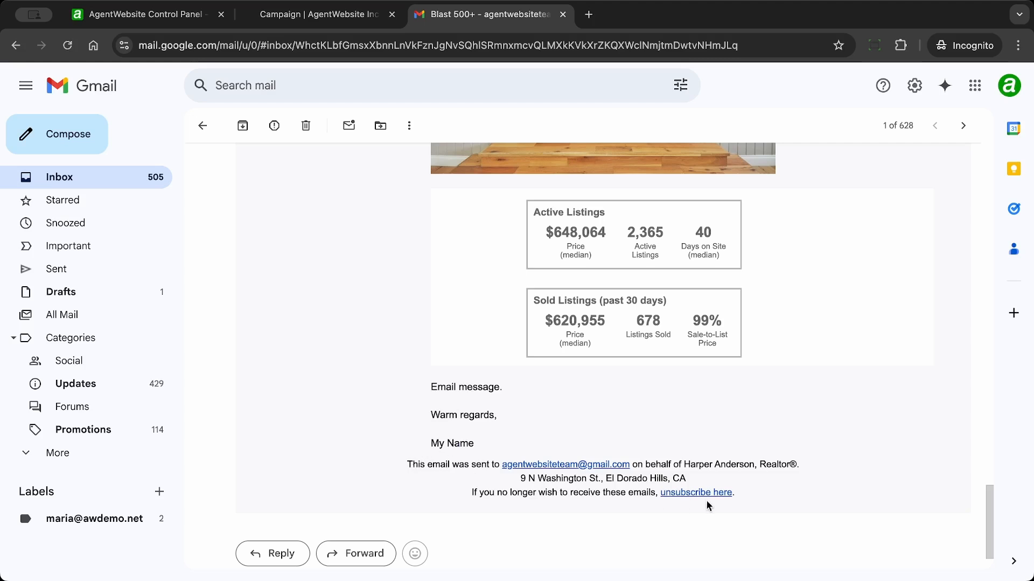
scroll(784, 482, up, 5)
scroll(784, 483, up, 20)
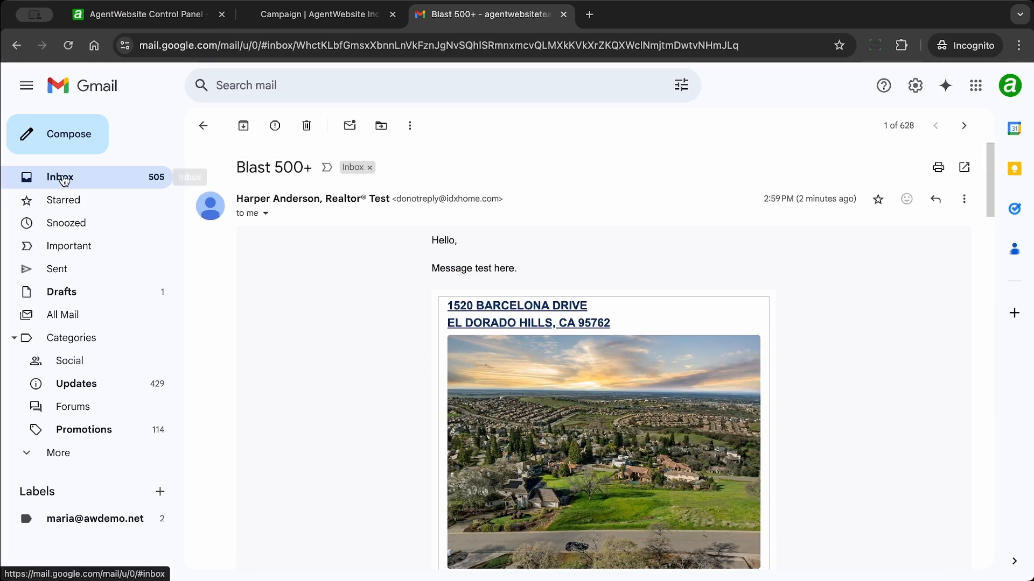
click(65, 180)
Step: Read through the older 2:51 PM Blast 500+ test with its logo header
click(428, 228)
scroll(695, 318, down, 3)
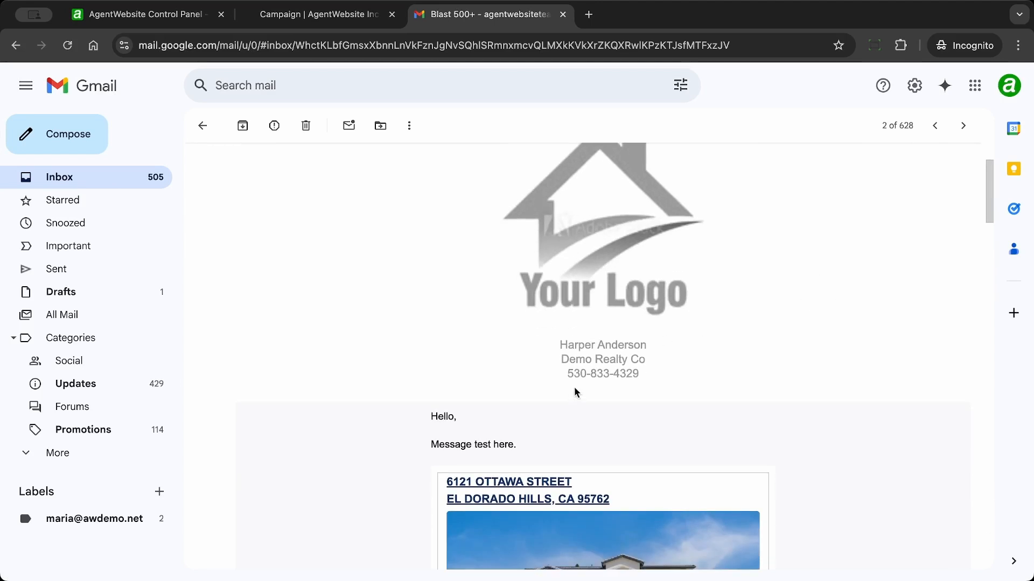
scroll(733, 322, down, 5)
scroll(734, 322, down, 20)
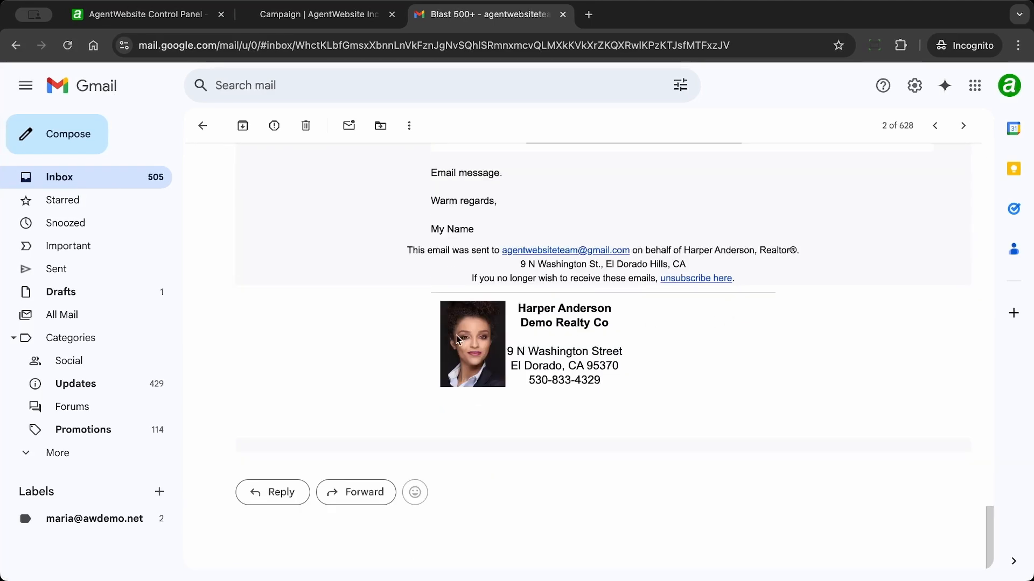
scroll(586, 347, up, 15)
scroll(590, 352, up, 6)
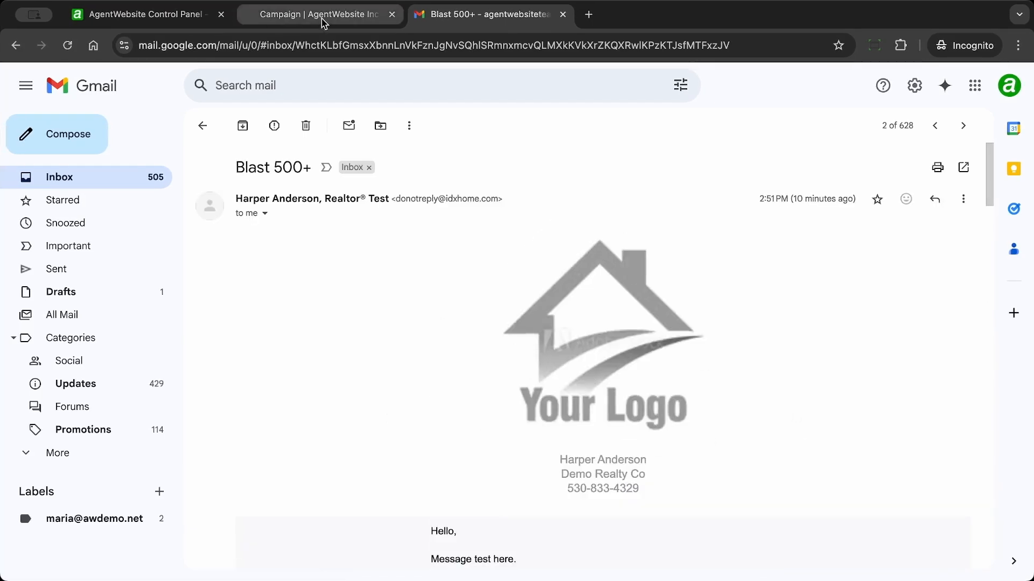
click(322, 21)
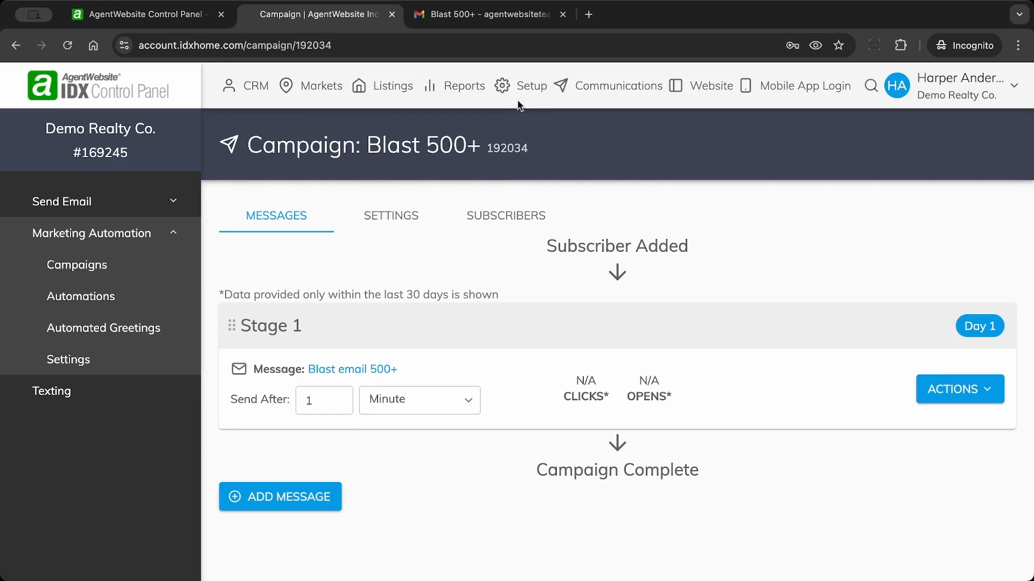
Step: Go to Setup and open the Alert & Email Basic Setup settings
click(525, 86)
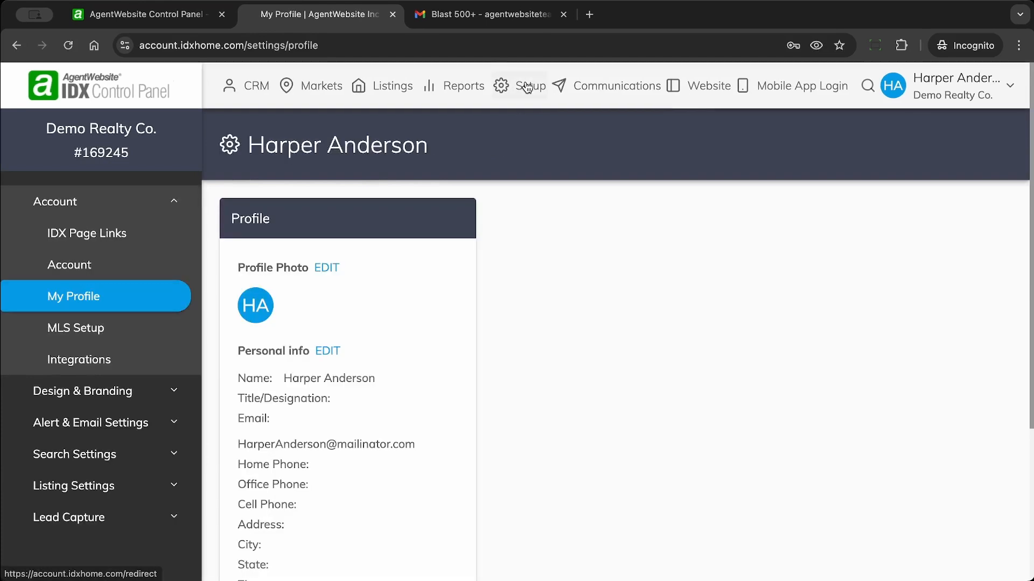
click(94, 425)
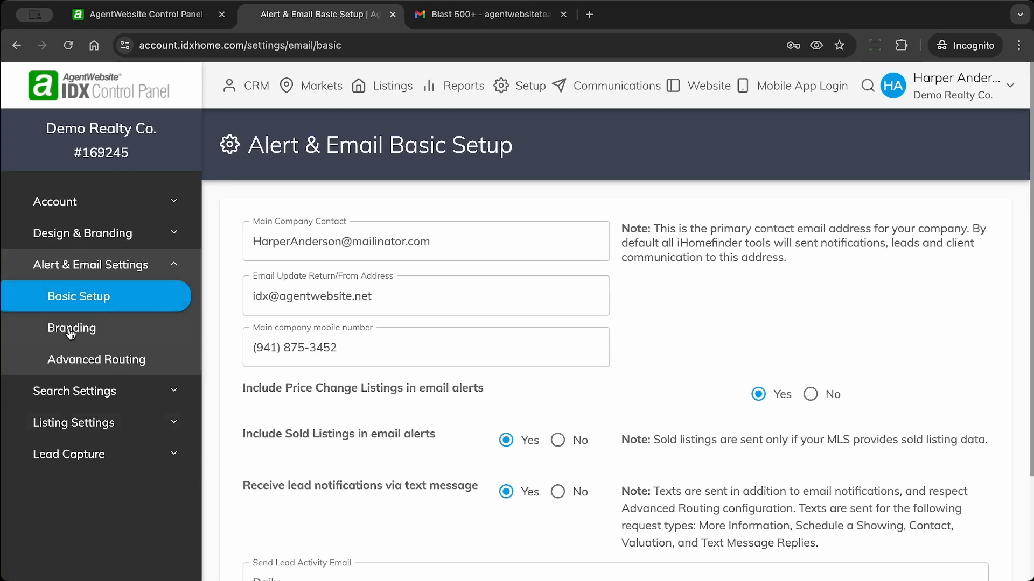
Step: Open Email Branding and scroll through its agent photo and logo settings
click(71, 333)
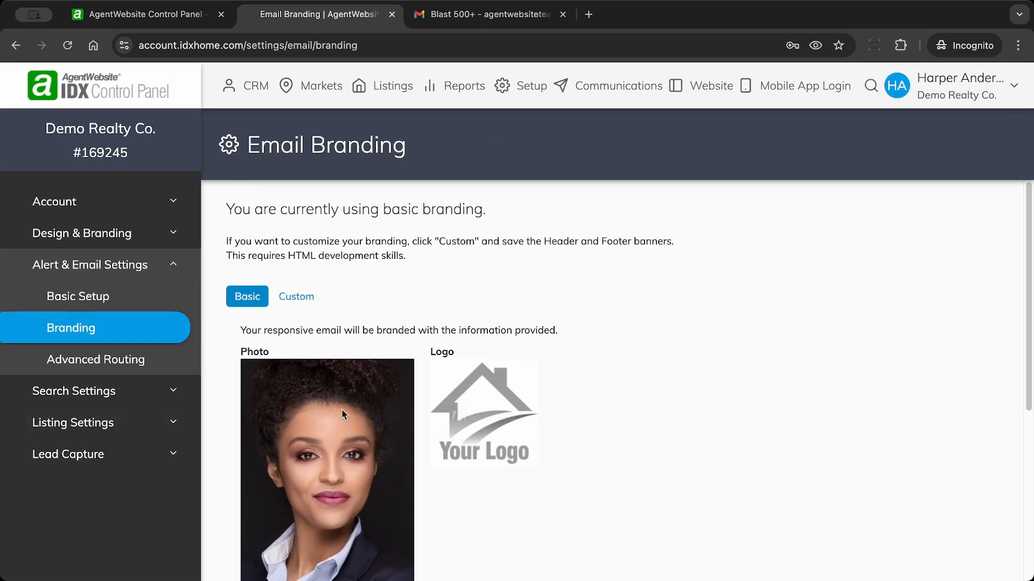
scroll(686, 316, down, 2)
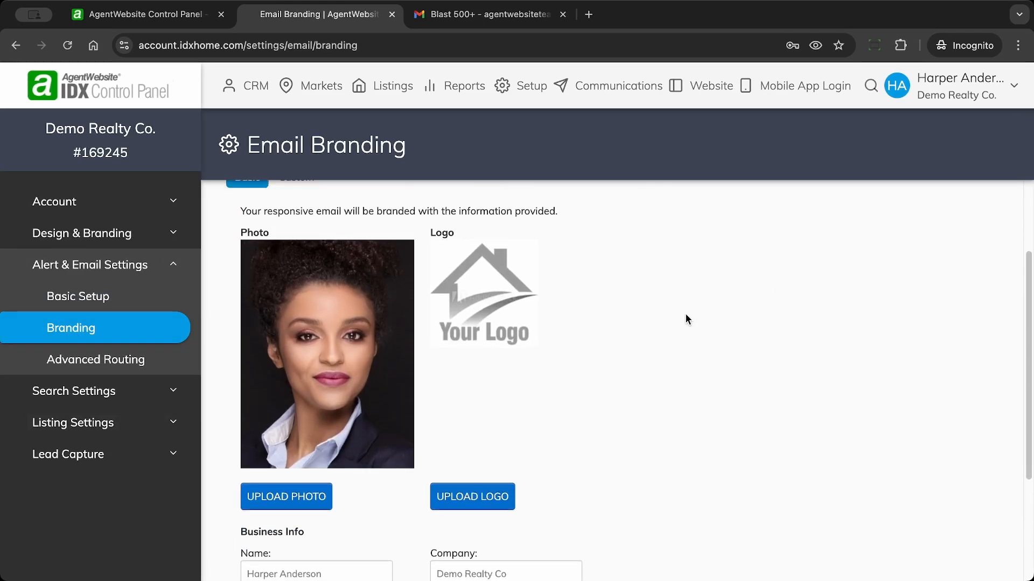
scroll(686, 314, down, 3)
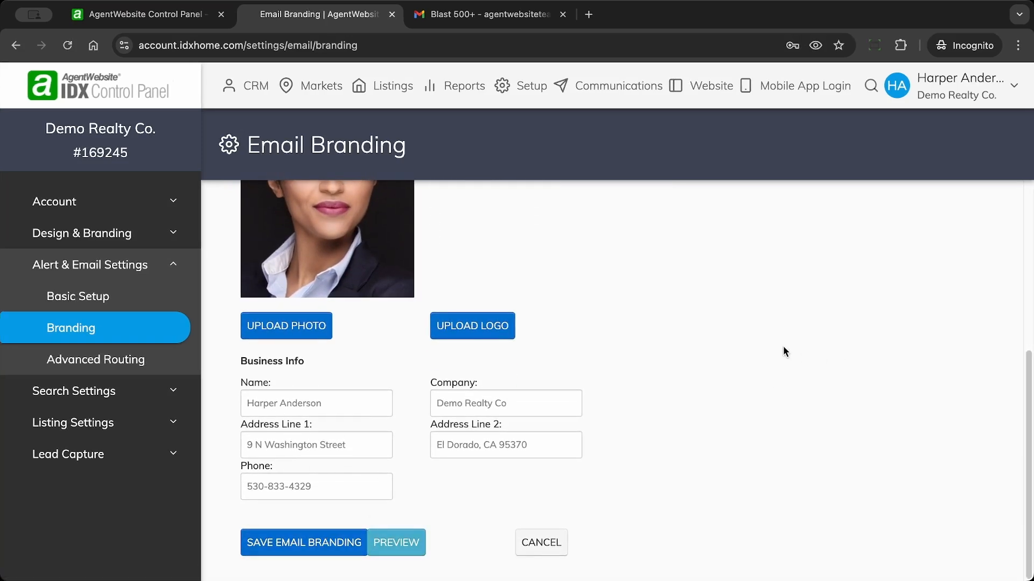
scroll(783, 346, up, 5)
scroll(783, 346, down, 1)
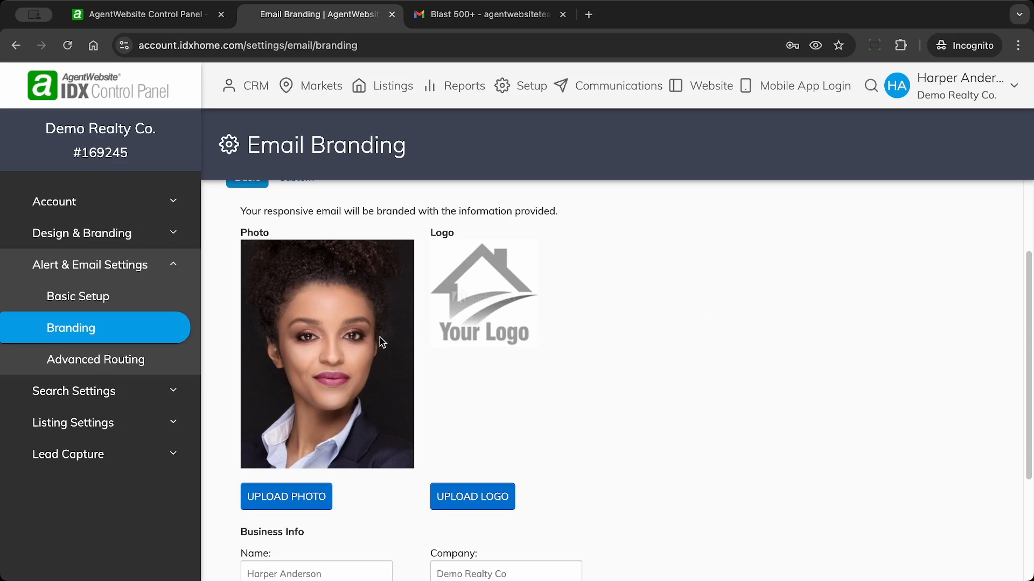
scroll(722, 323, down, 3)
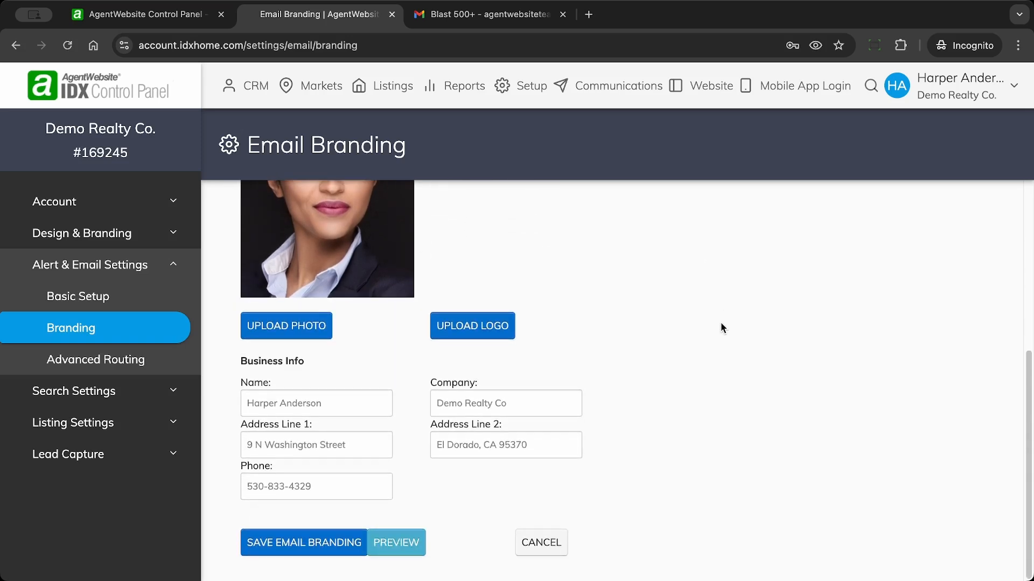
Step: Review the Business Info fields: Name, Address Line 1, Phone, Company and Address Line 2
click(273, 403)
click(274, 447)
click(272, 484)
click(460, 403)
click(467, 442)
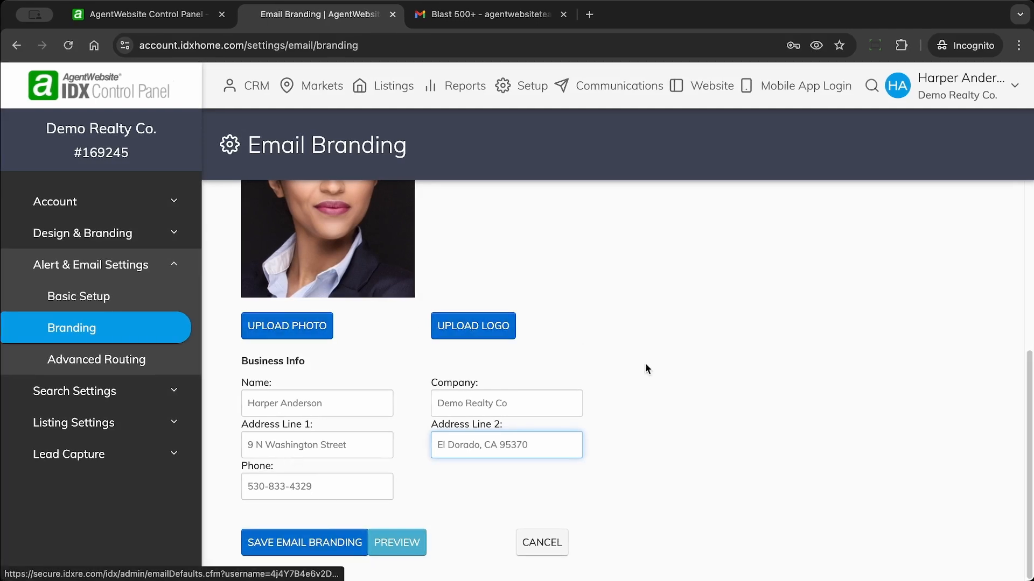
scroll(762, 419, up, 5)
scroll(763, 424, up, 2)
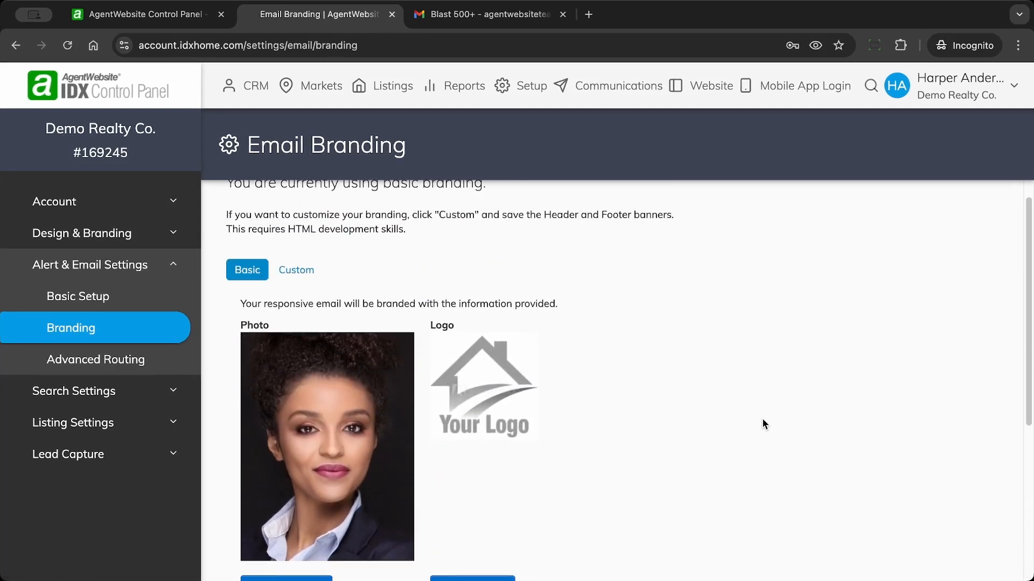
scroll(763, 420, down, 7)
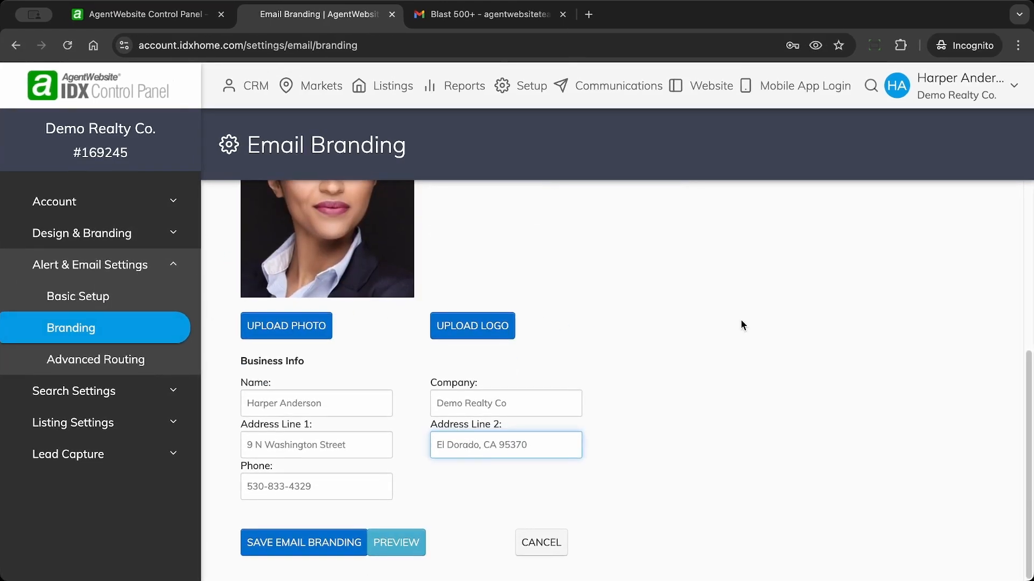
Step: Open the Blast 500+ campaign's settings from the Communications campaigns list
click(614, 92)
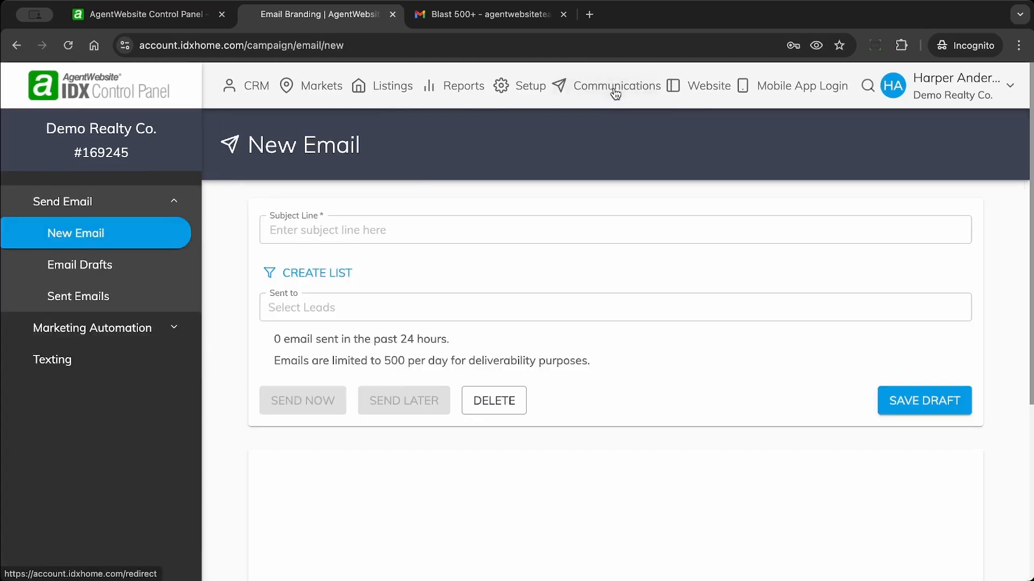
click(79, 333)
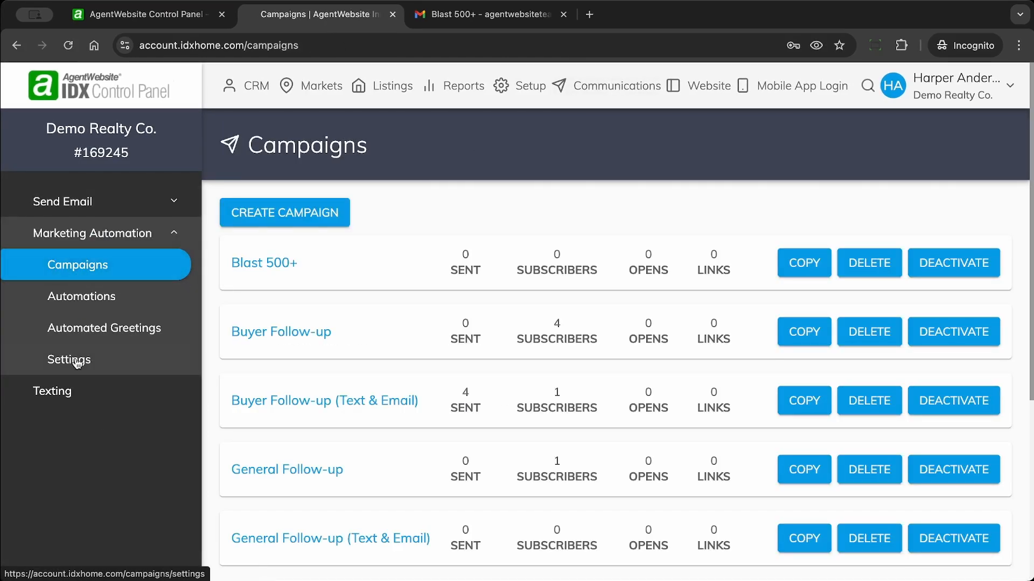
click(259, 263)
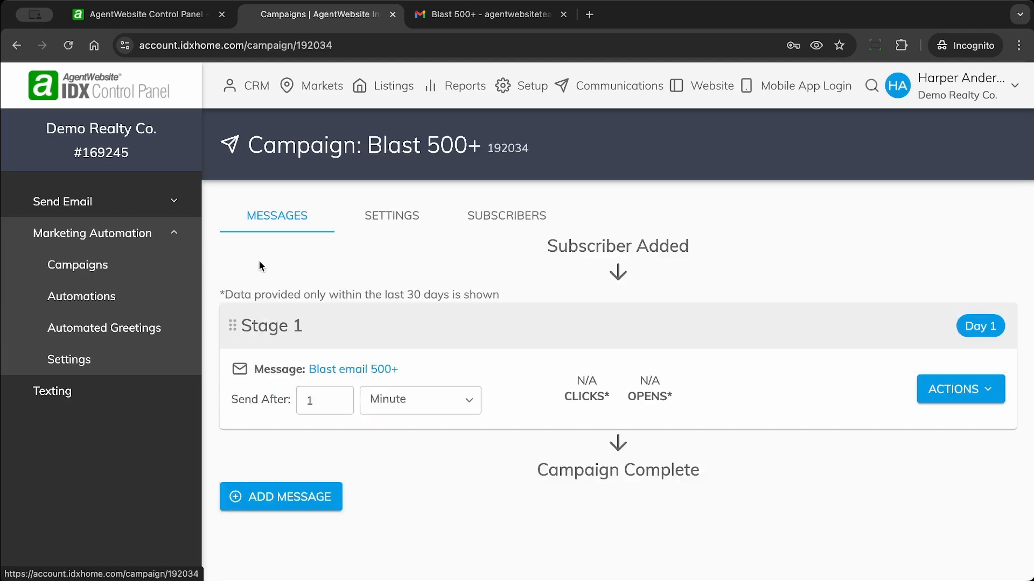
click(399, 216)
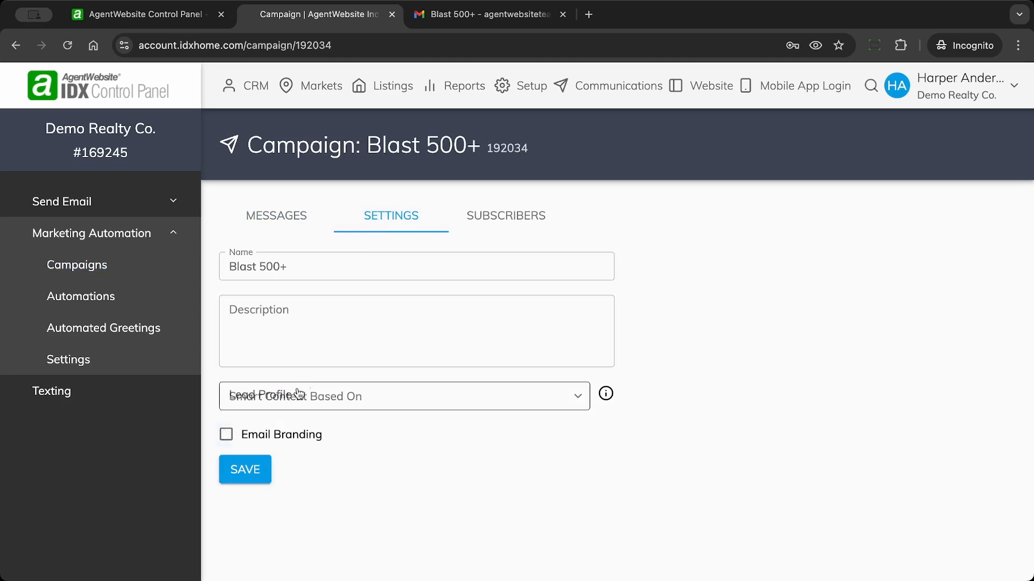
Step: Enable Email Branding for Blast 500+, save and confirm, then go to the CRM dashboard
click(226, 440)
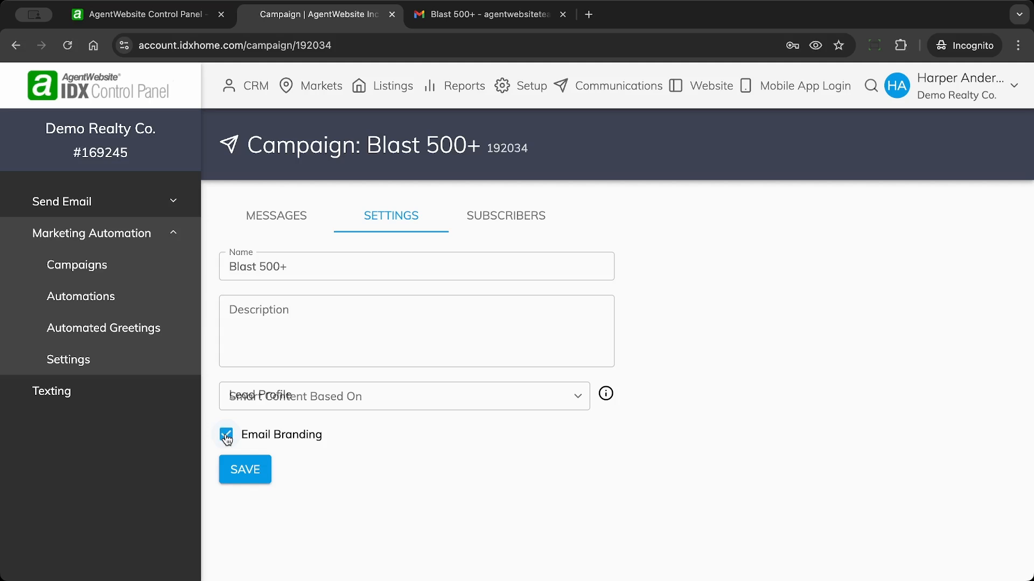
click(243, 472)
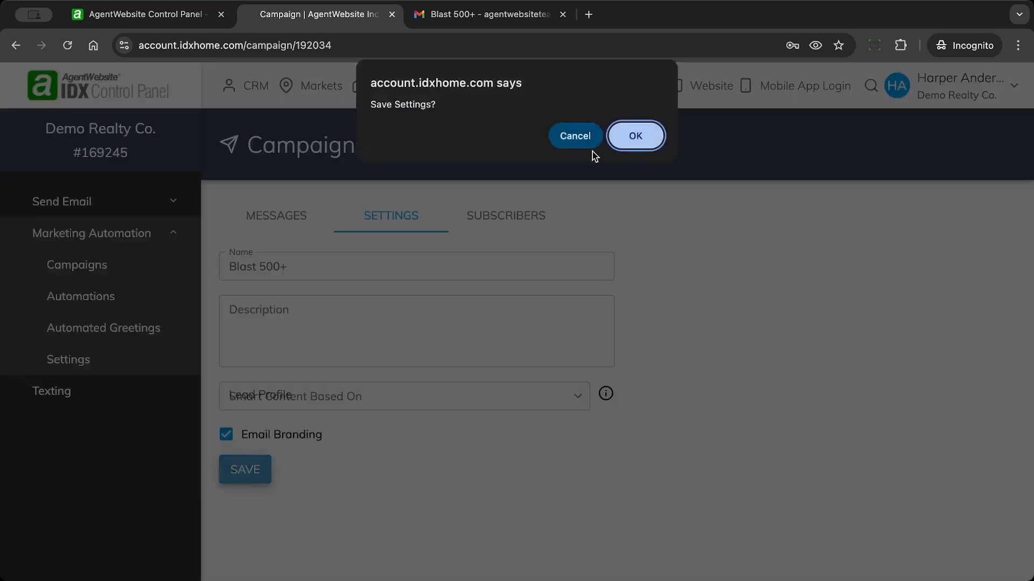
click(631, 141)
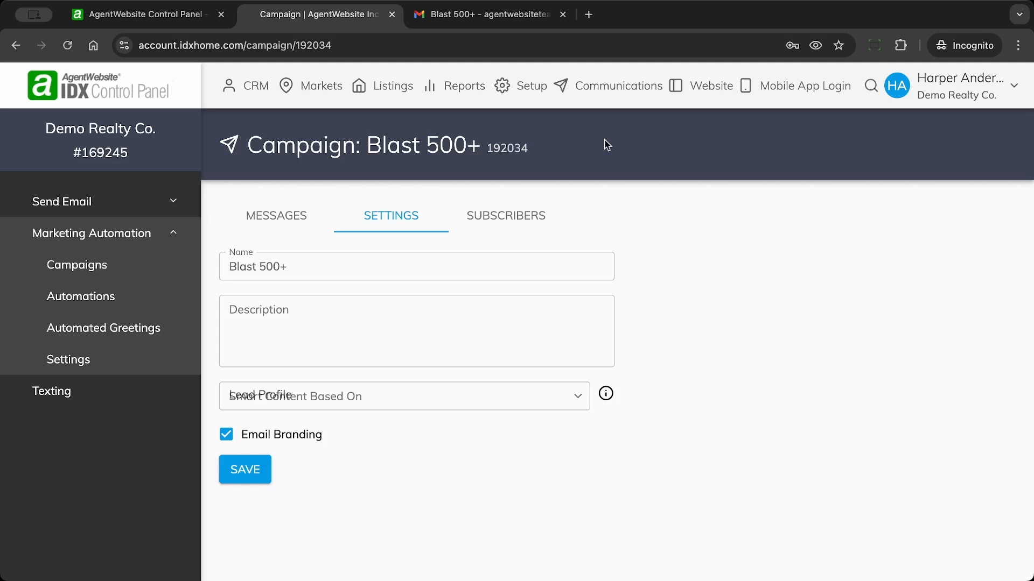
click(253, 89)
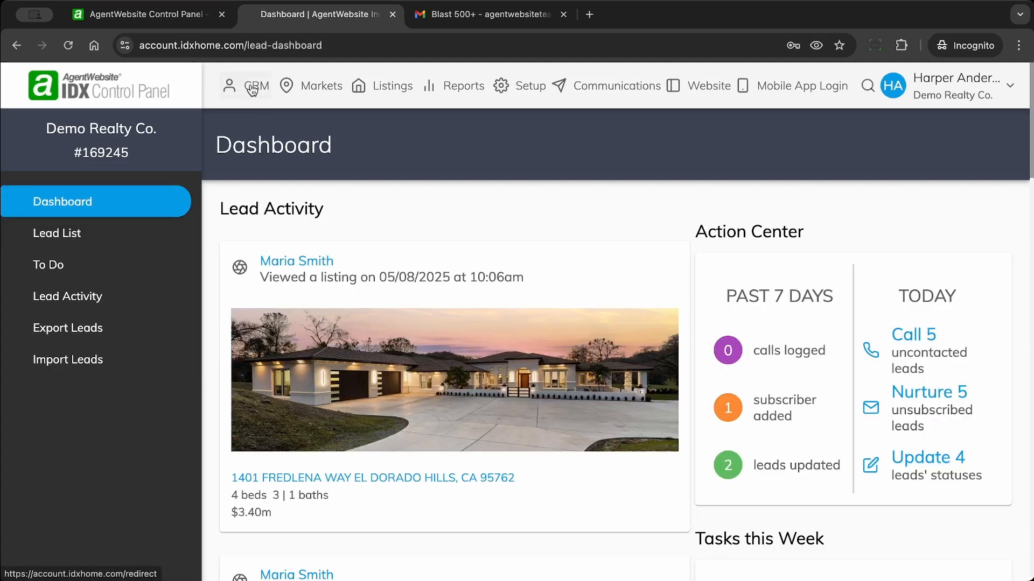
Step: Open the Lead List of 825 leads and set it to 100 rows per page
click(73, 239)
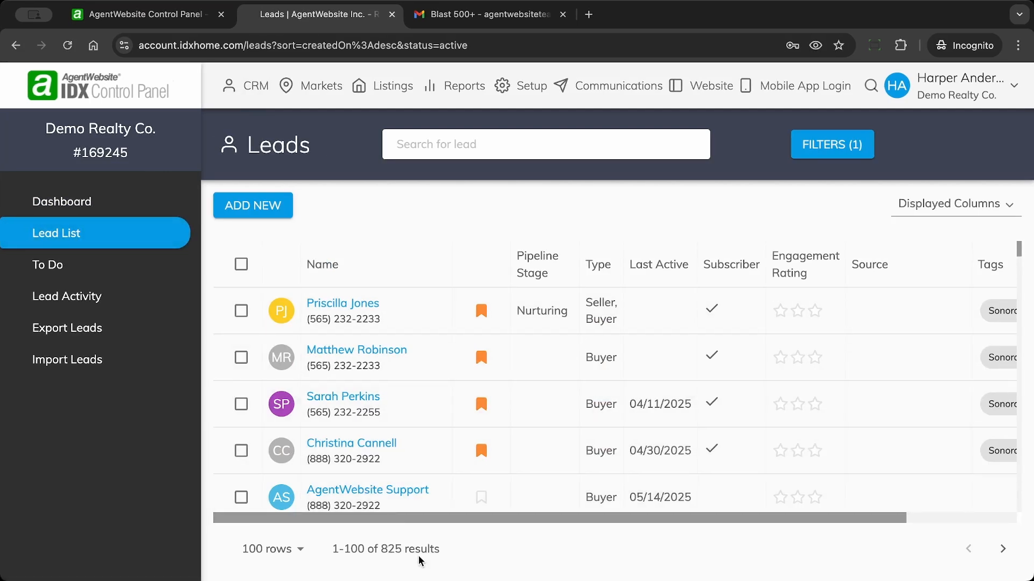
drag(381, 548, 403, 549)
click(268, 550)
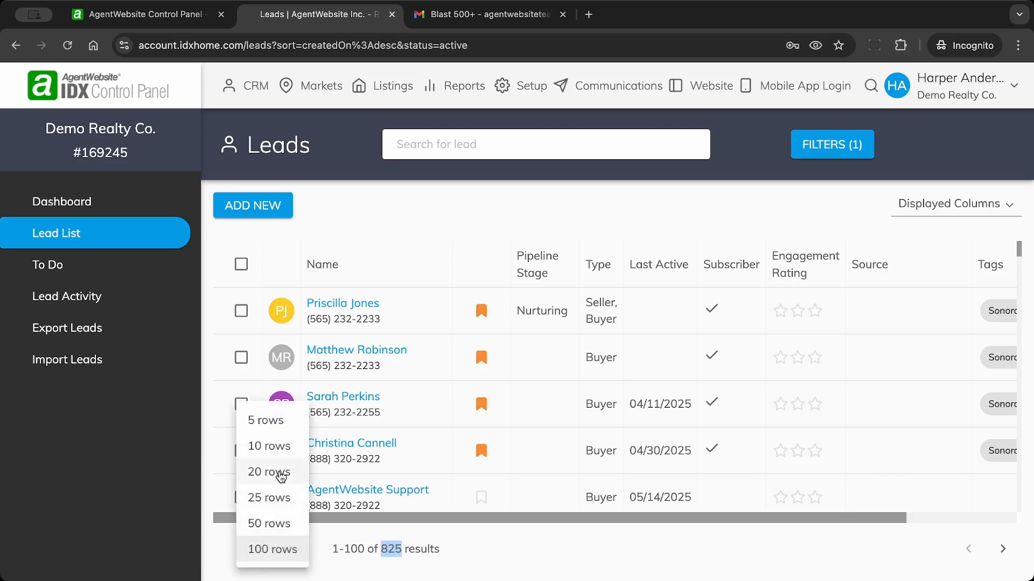
click(278, 485)
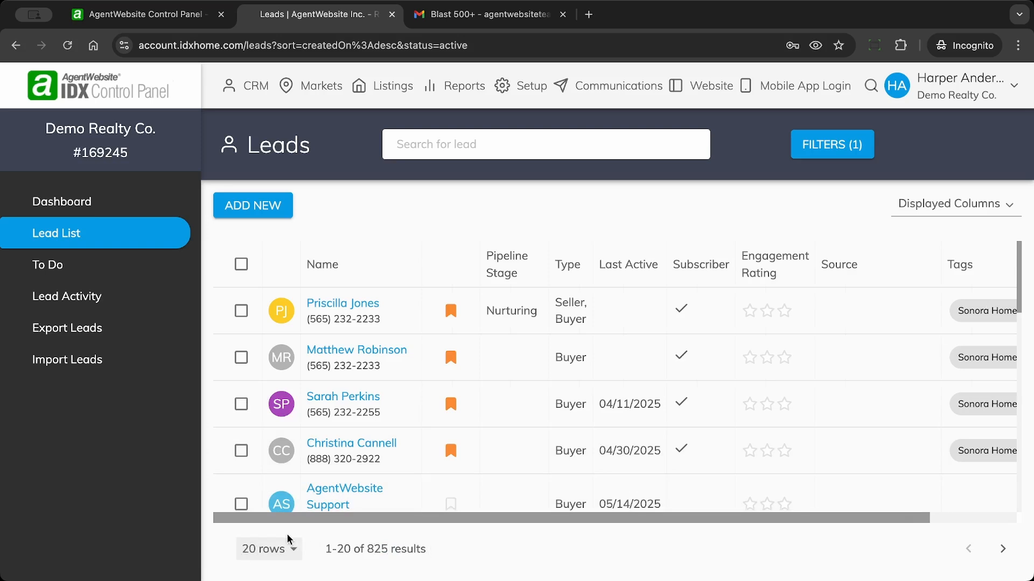
click(274, 559)
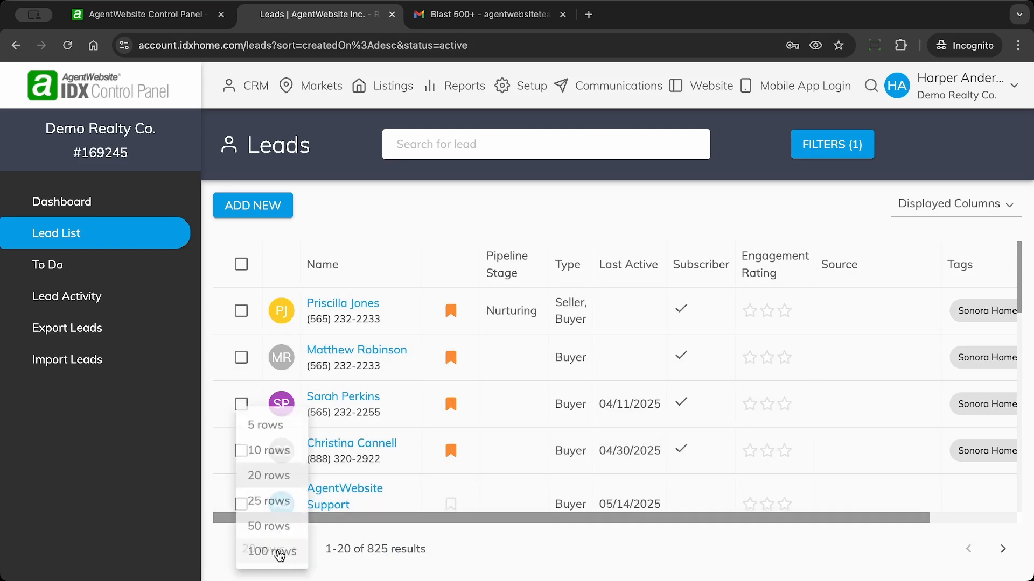
click(277, 552)
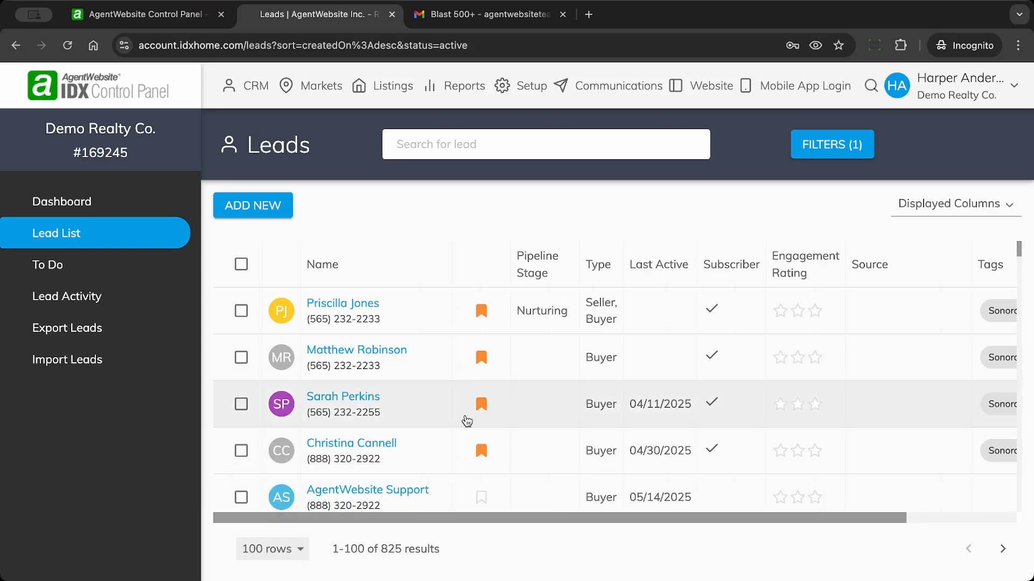
Step: Check the active-lead filter and close the filters unchanged
scroll(473, 366, down, 5)
scroll(476, 367, up, 10)
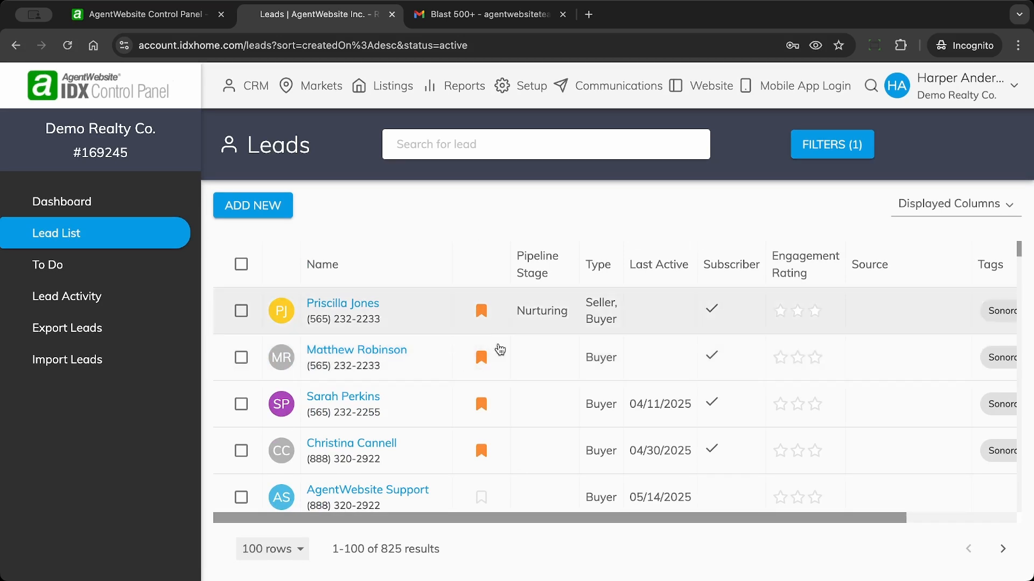
click(836, 147)
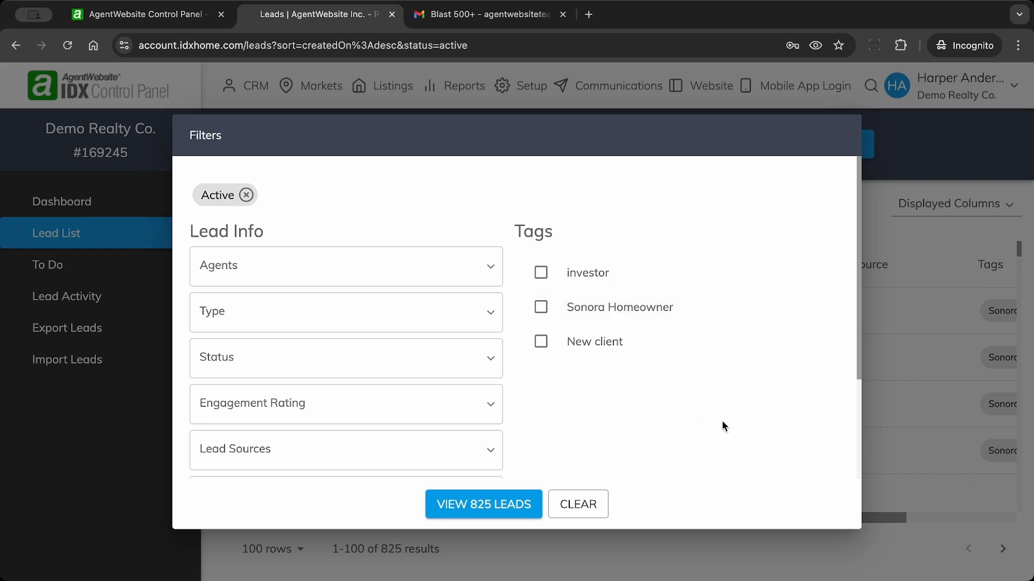
click(587, 511)
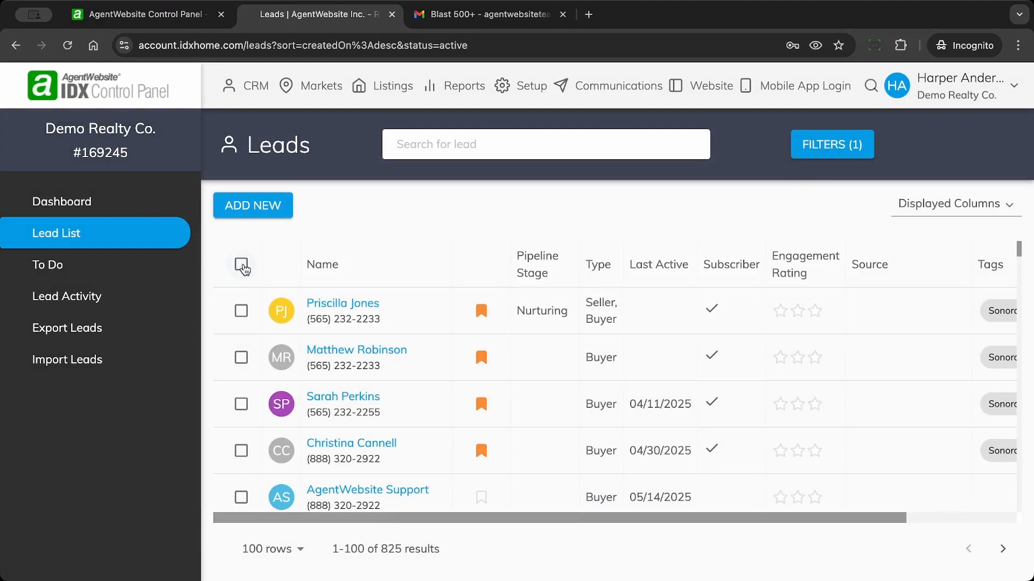
Step: Select leads 1–500 page by page with the header select-all checkbox
click(241, 266)
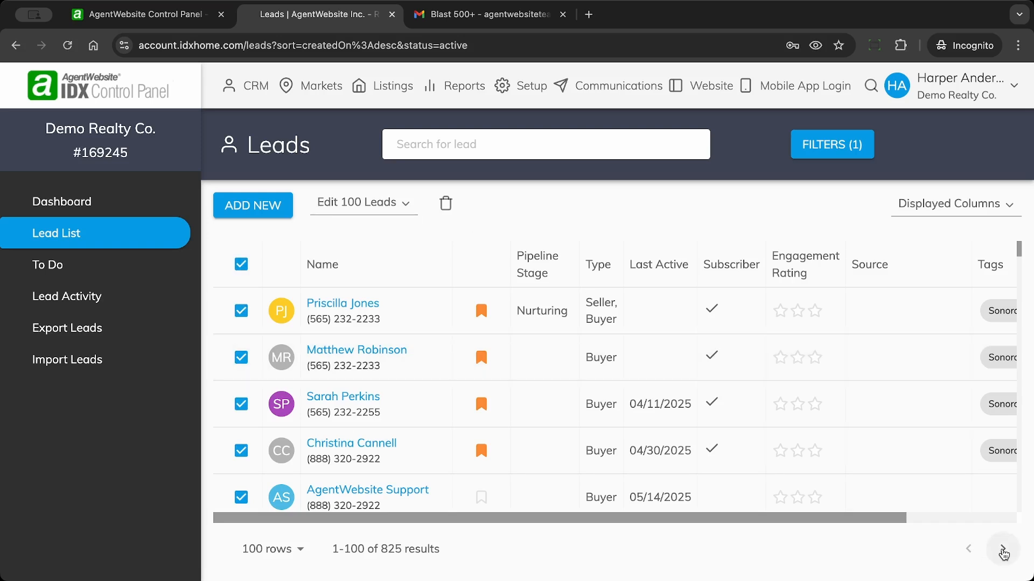
click(1003, 550)
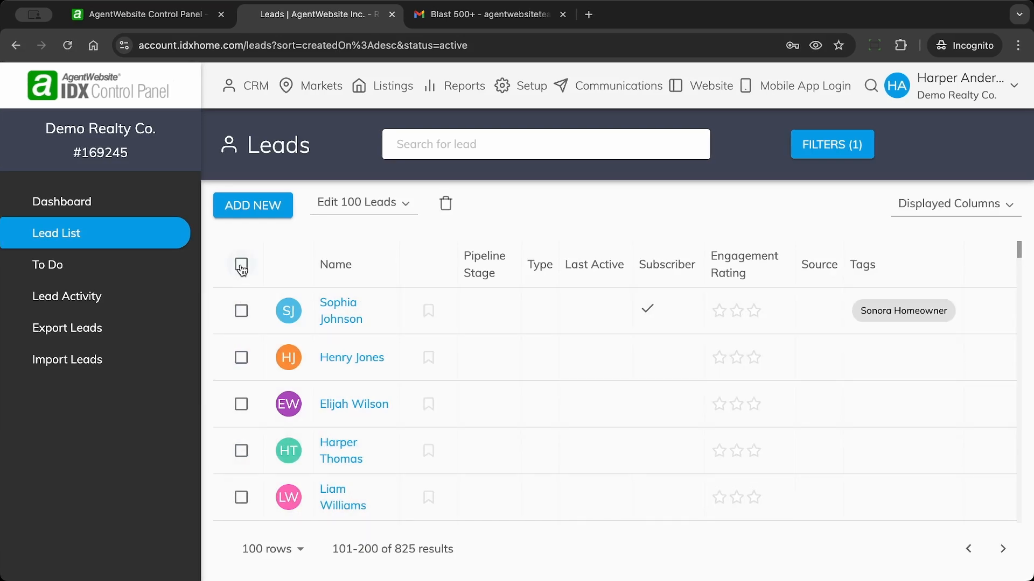
click(241, 265)
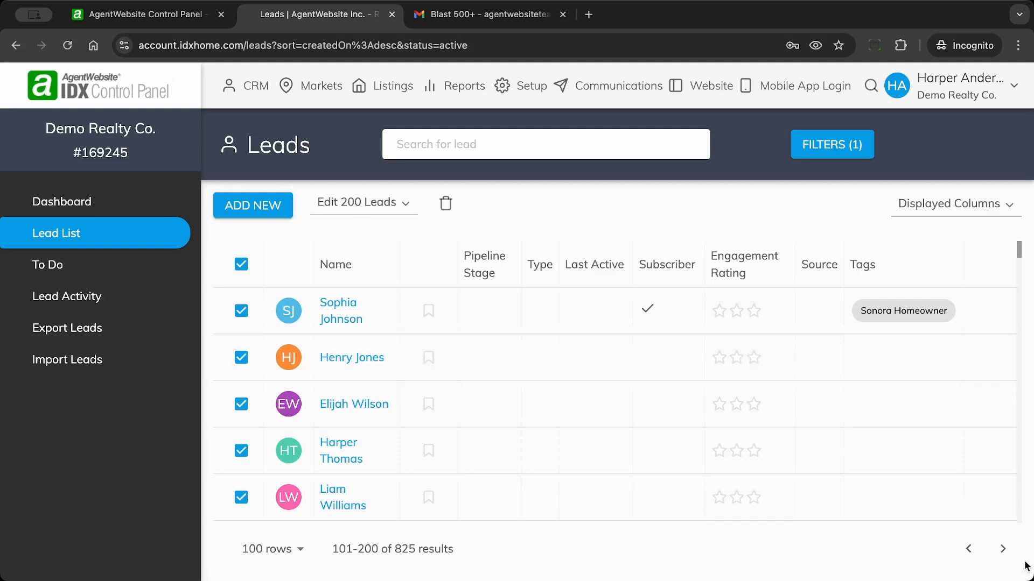
click(1003, 553)
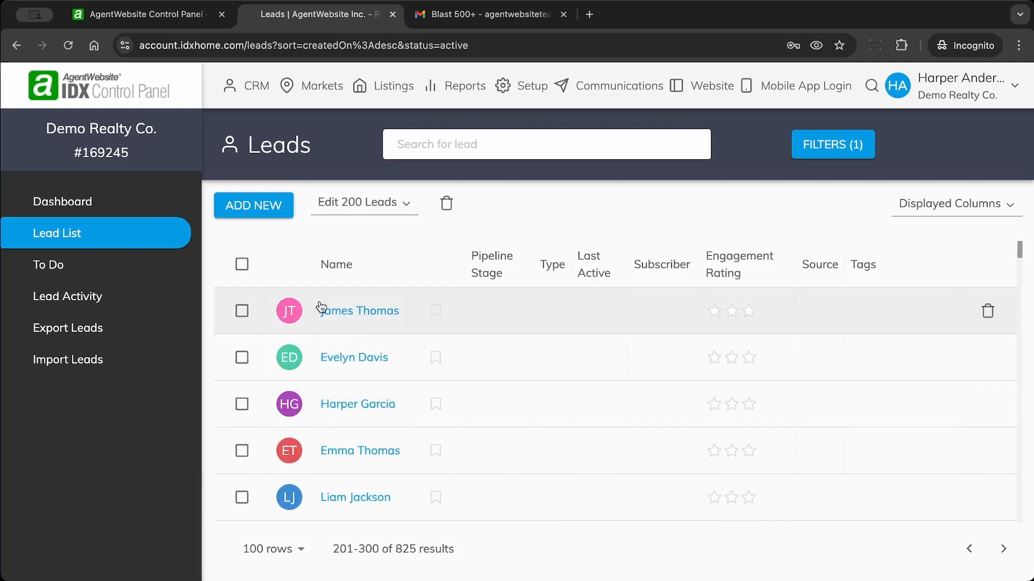
click(239, 266)
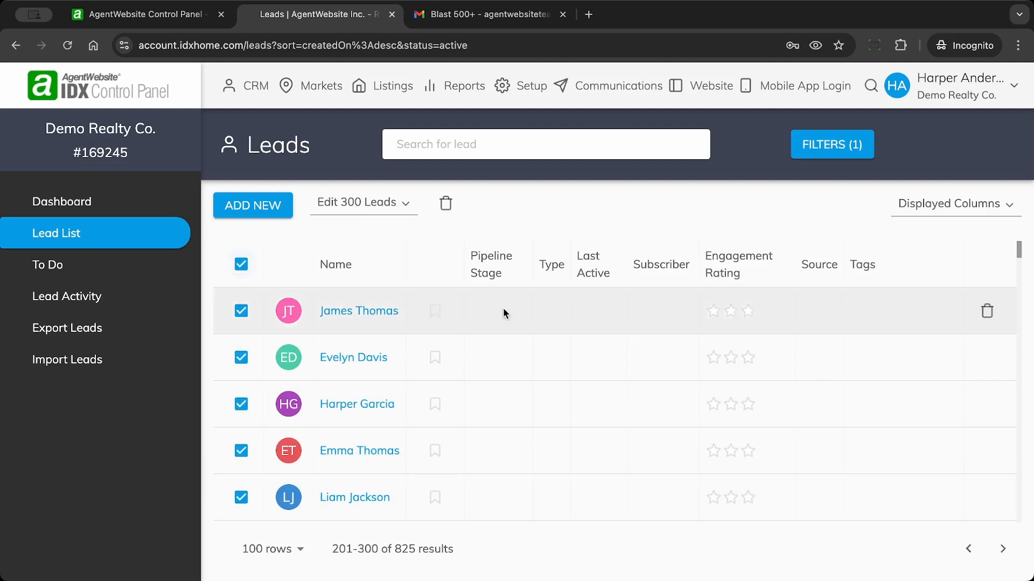
click(1004, 550)
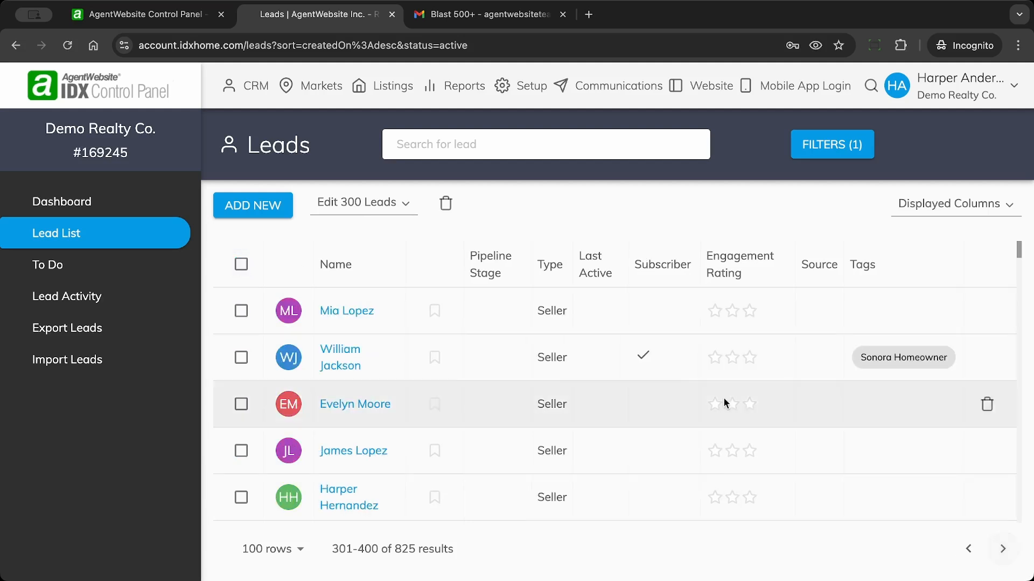
click(241, 266)
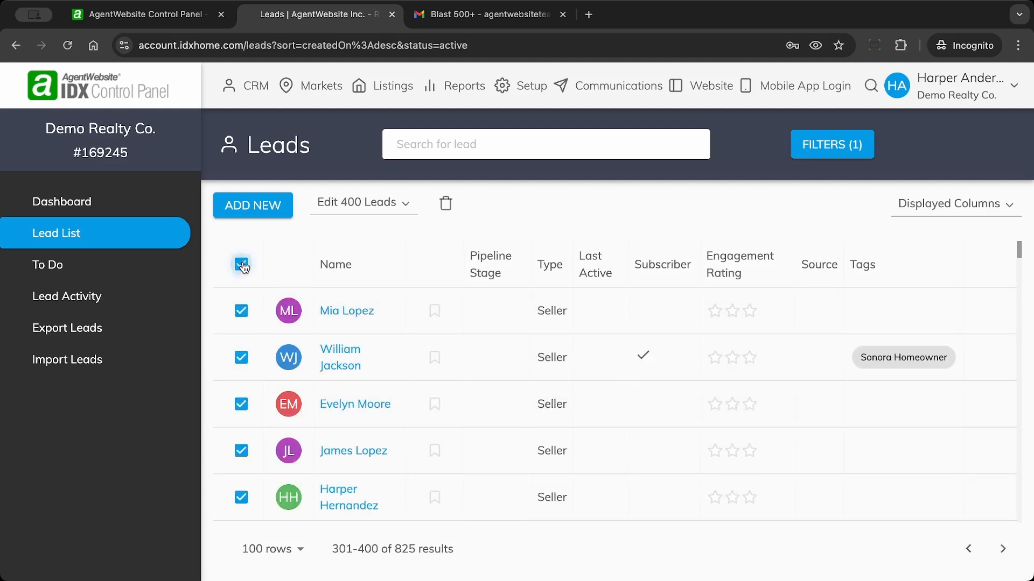
click(1004, 550)
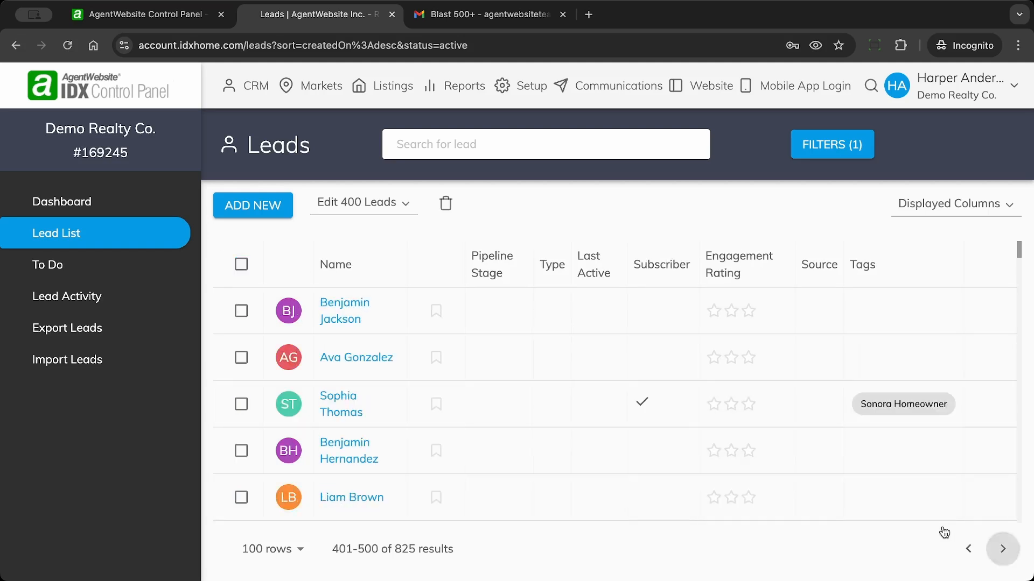
click(241, 266)
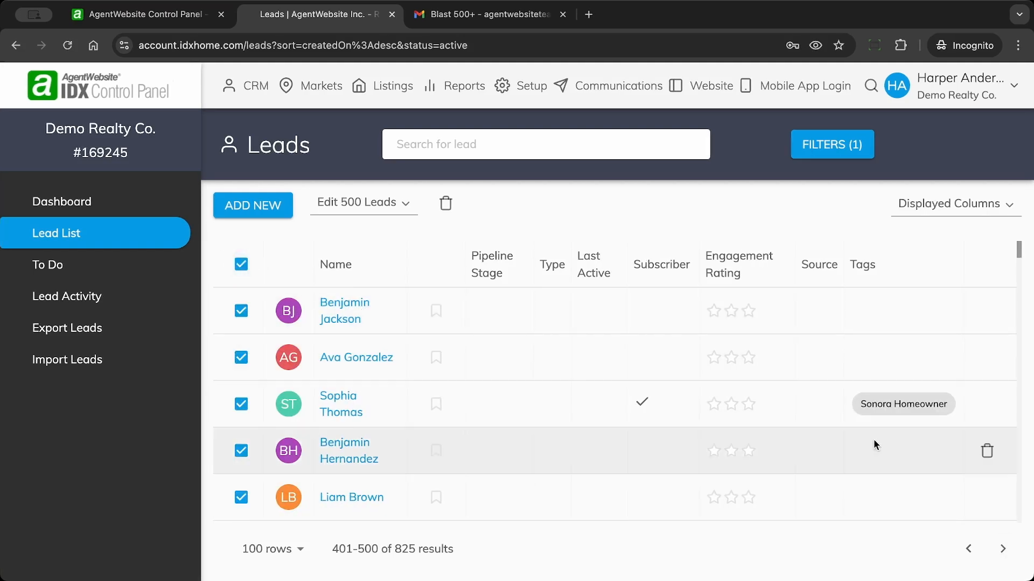
Step: Select leads 501–825 on the remaining pages, then open bulk actions for all 825
click(1002, 549)
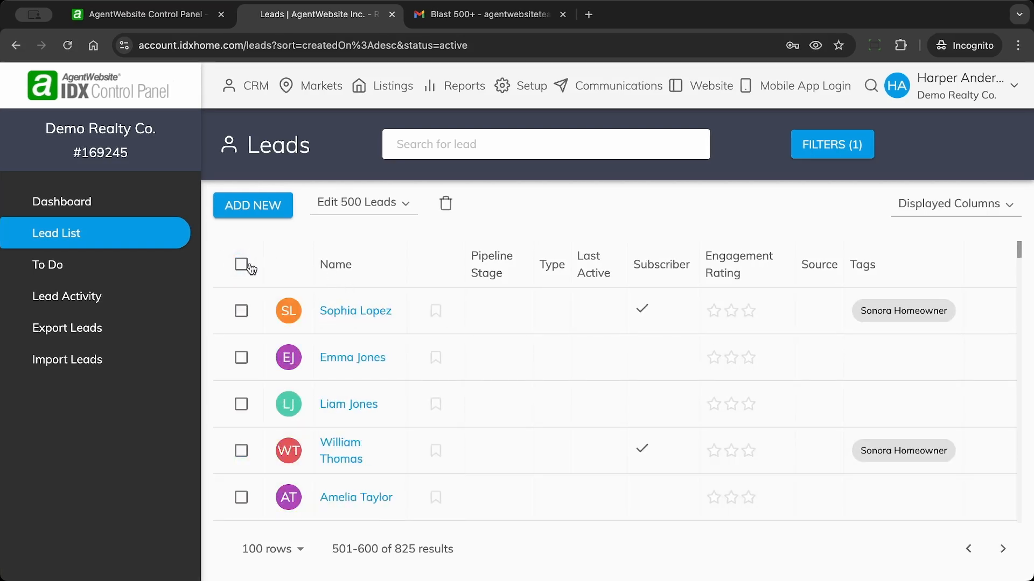
click(242, 264)
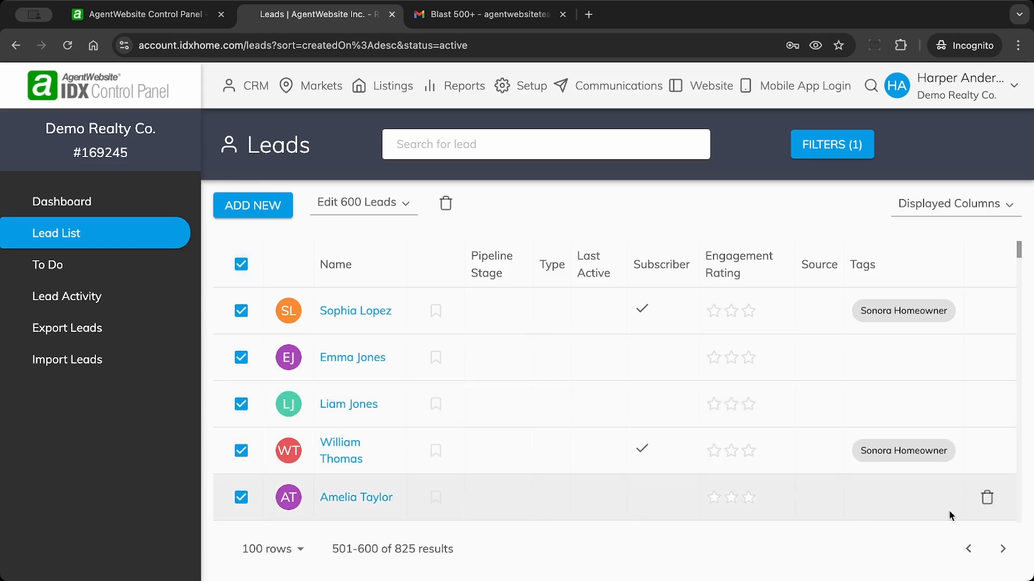
click(1003, 549)
click(241, 264)
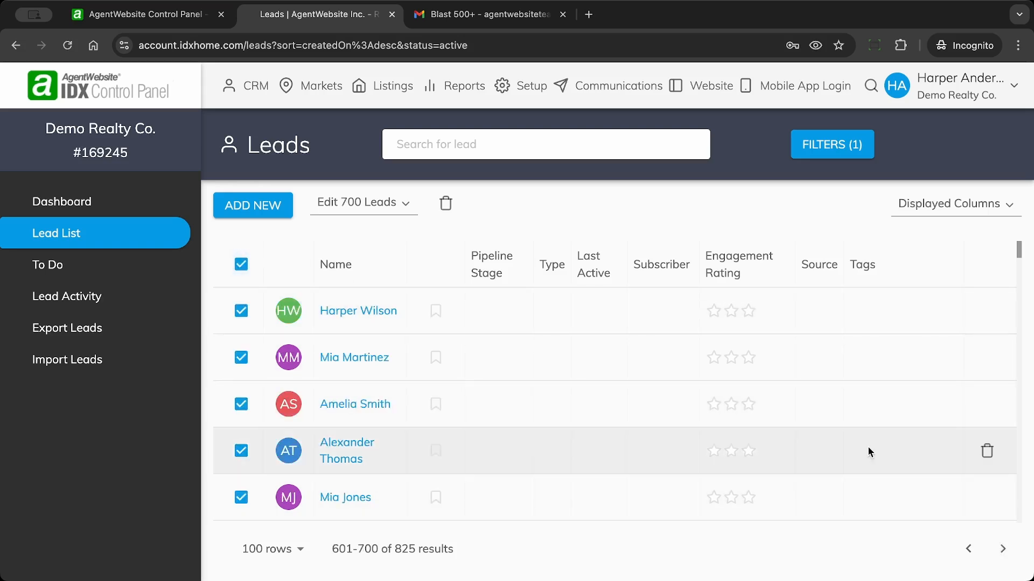
click(1006, 556)
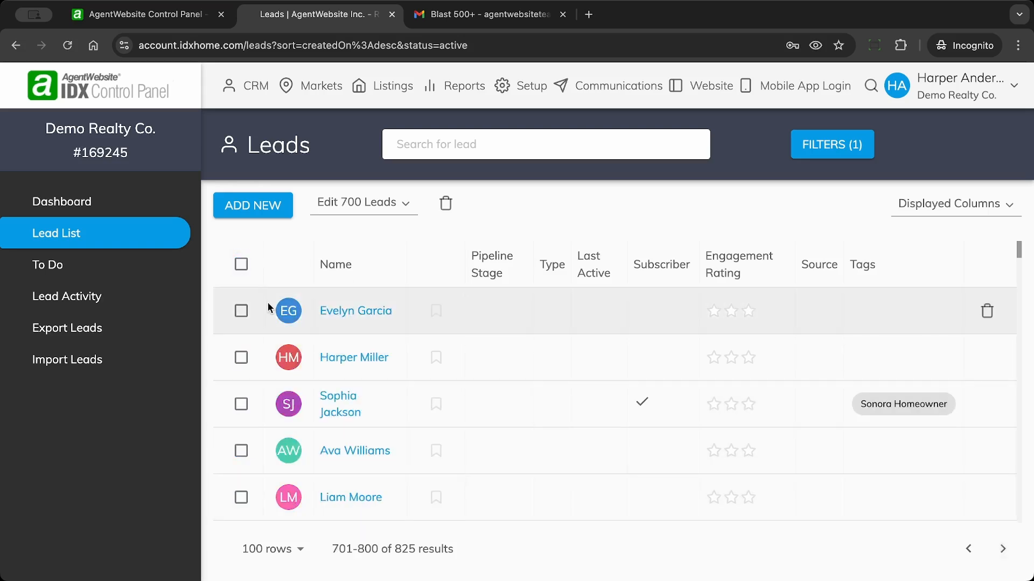
click(241, 264)
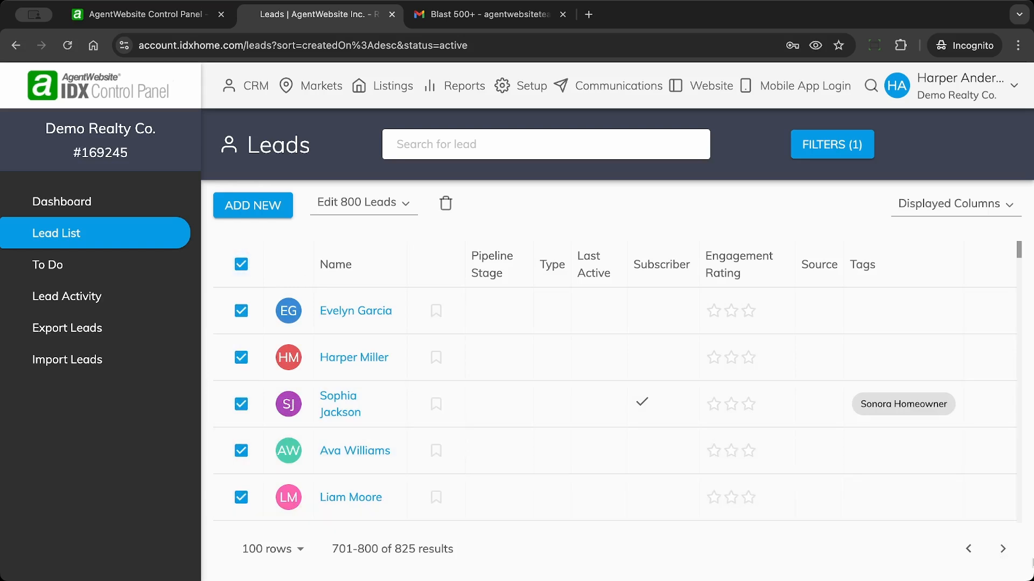
click(1002, 549)
click(241, 265)
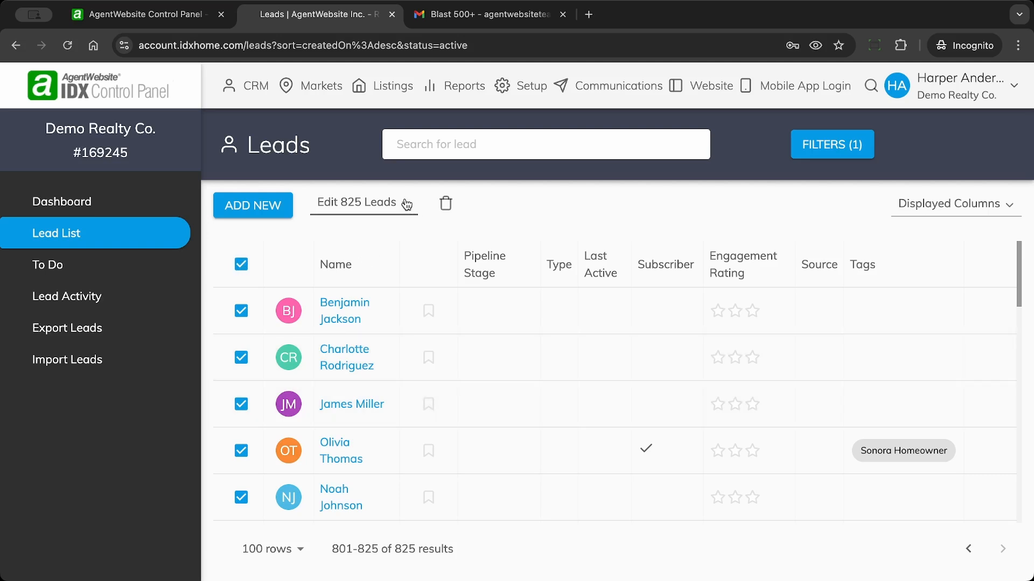
click(407, 204)
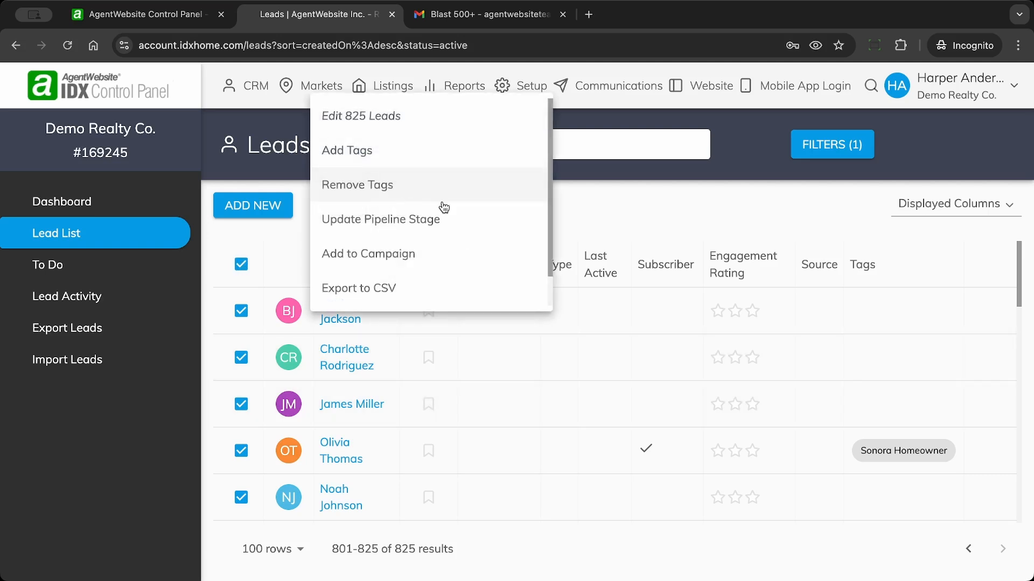
Step: Add all 825 selected leads to the Blast 500+ campaign and save the subscription
click(615, 211)
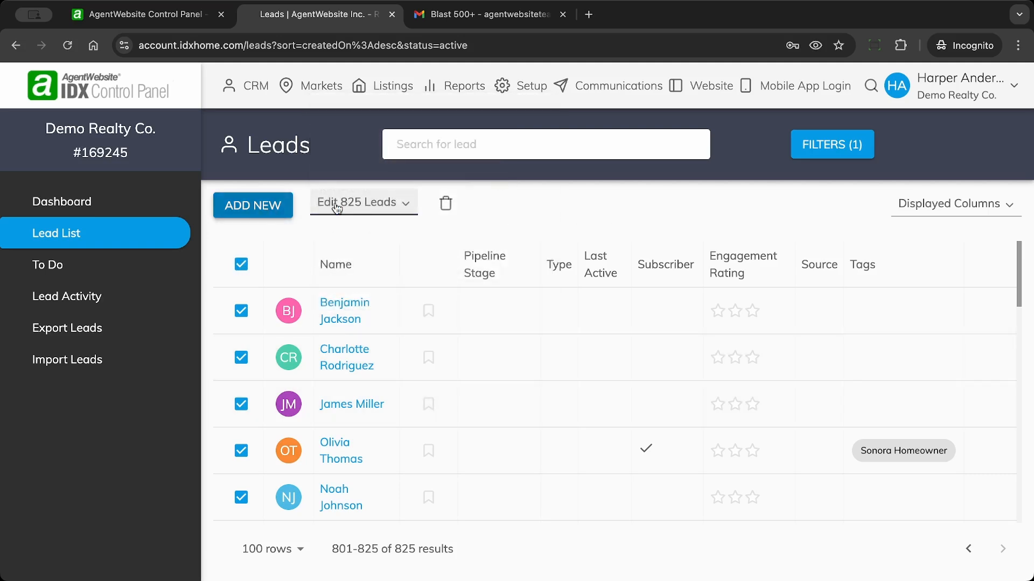
click(407, 210)
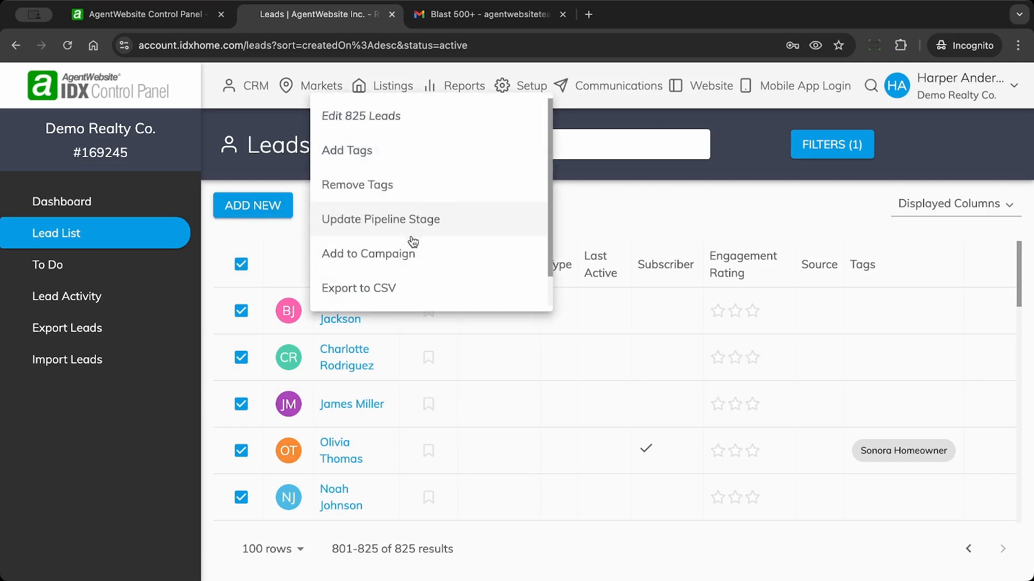
click(400, 260)
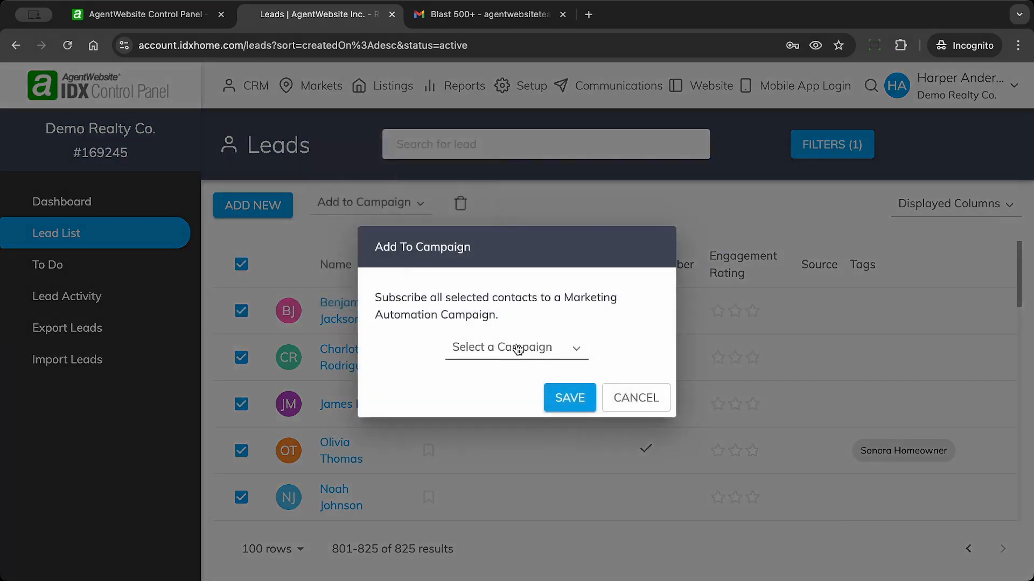
click(536, 353)
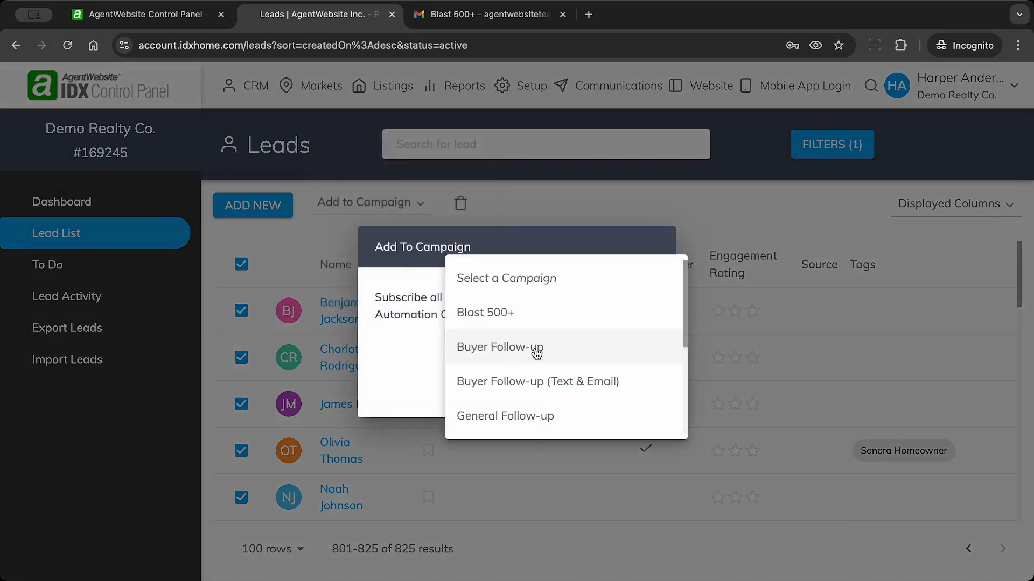
click(543, 319)
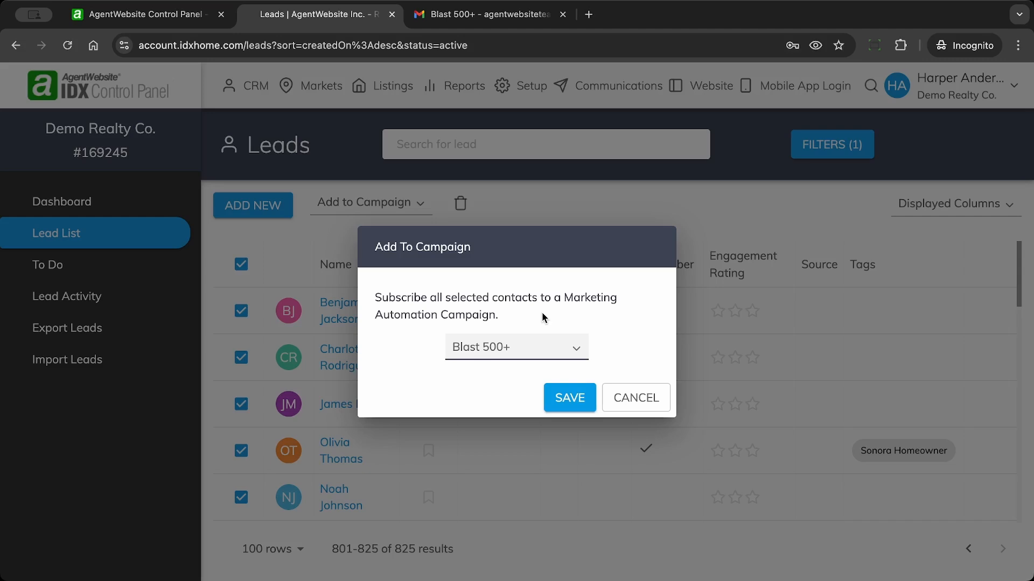
click(571, 403)
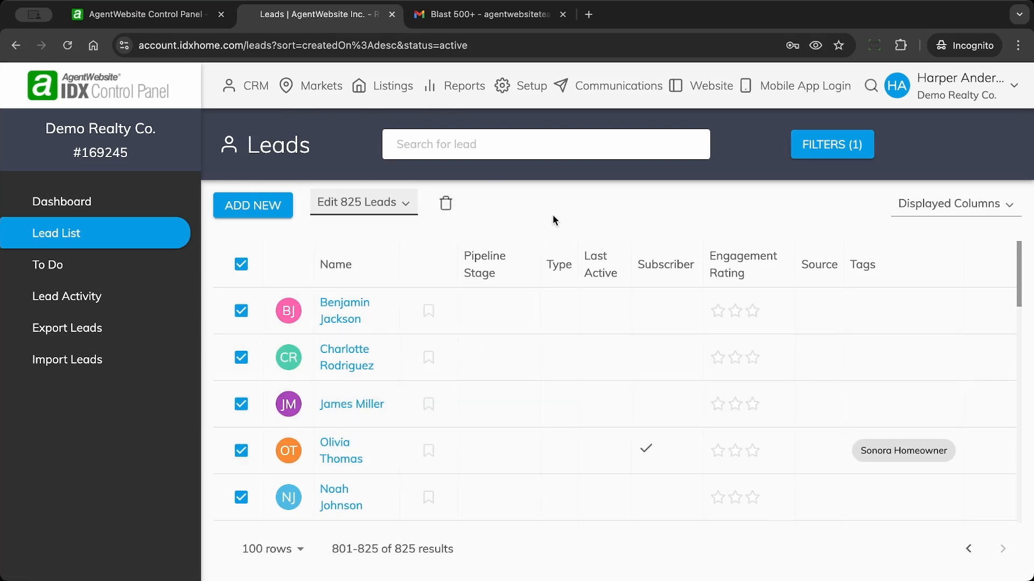
click(628, 87)
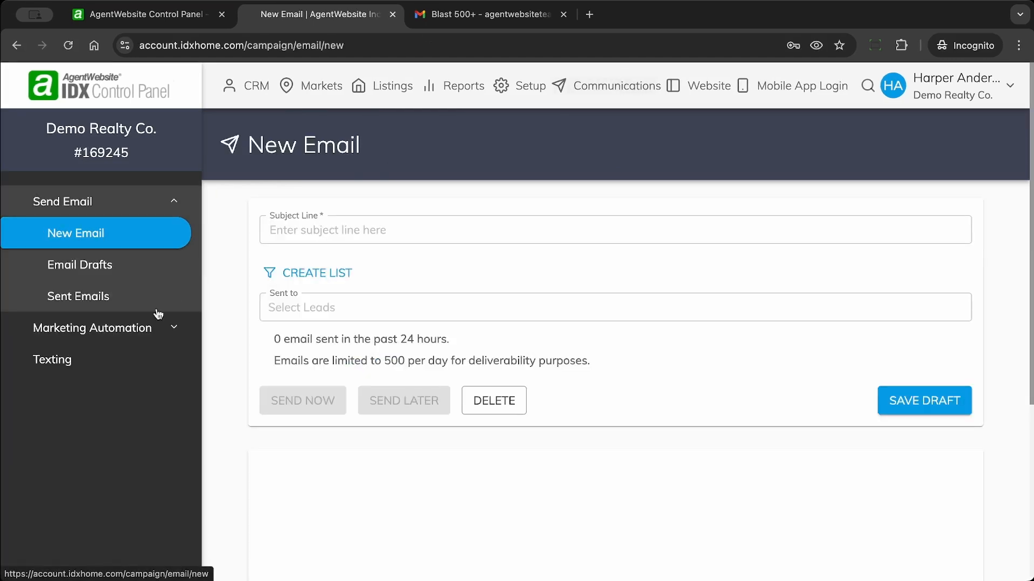
Step: Refresh the Campaigns list to watch Blast 500+ subscribers grow, then open the campaign
click(118, 335)
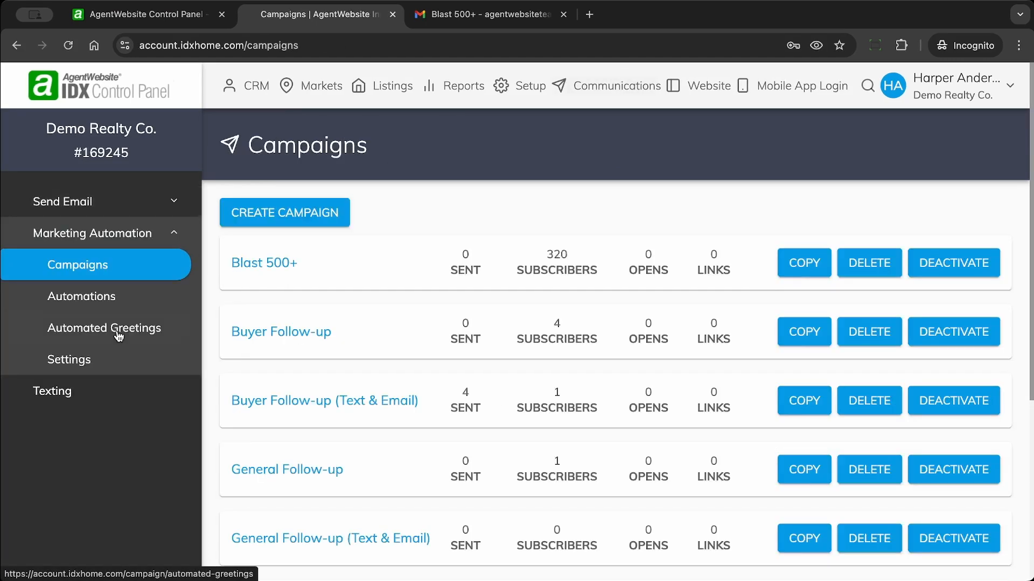
click(64, 267)
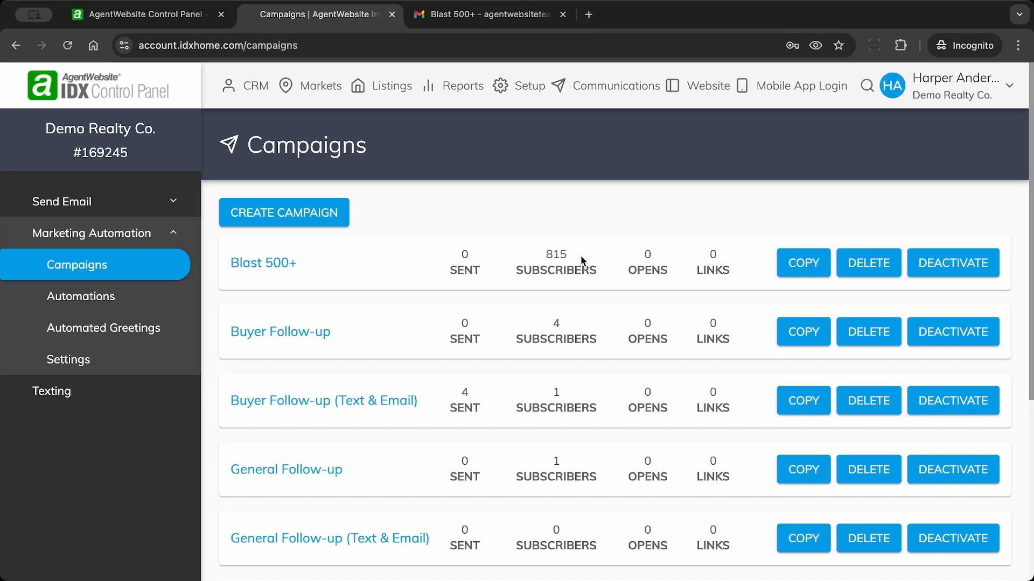
click(283, 268)
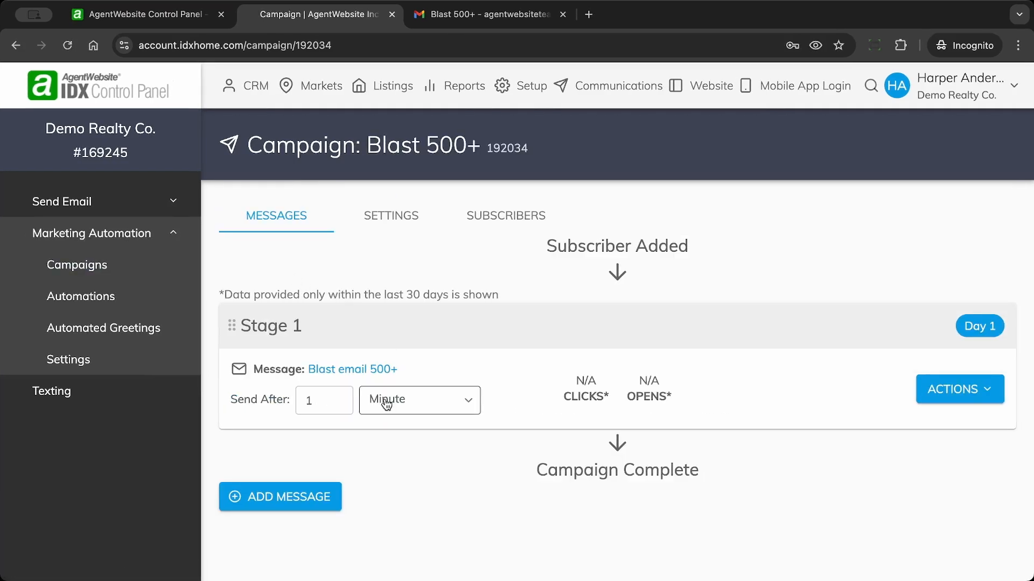
click(68, 265)
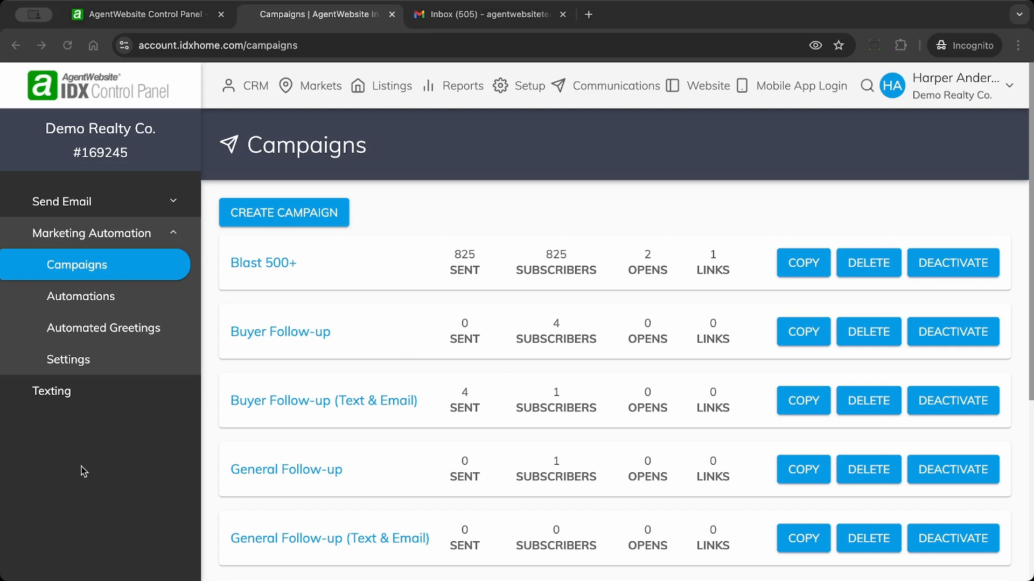
Step: Highlight Blast 500+'s 825 sent, 825 subscribers and 1 link click, then open the campaign
click(445, 202)
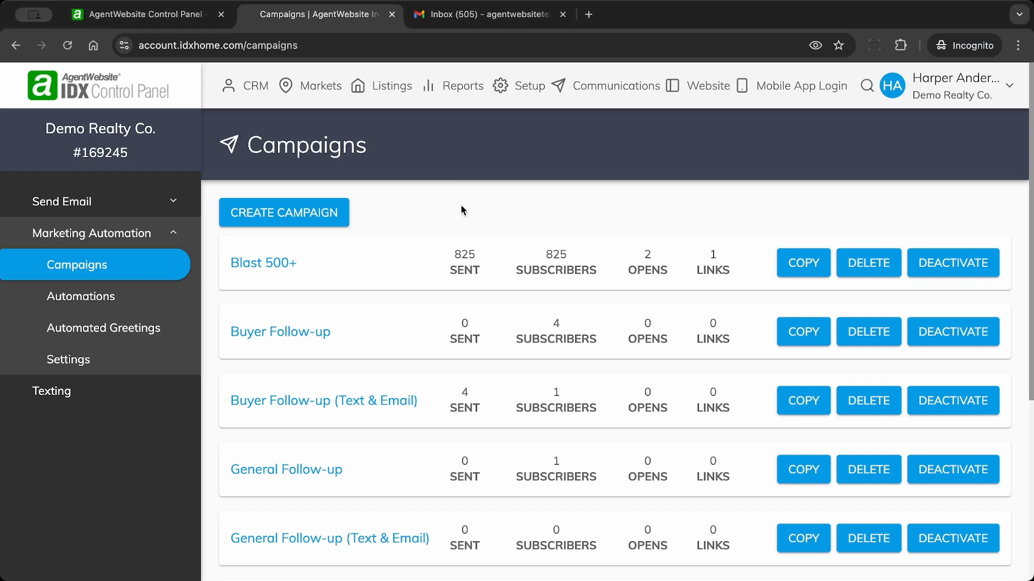
double_click(461, 256)
double_click(558, 256)
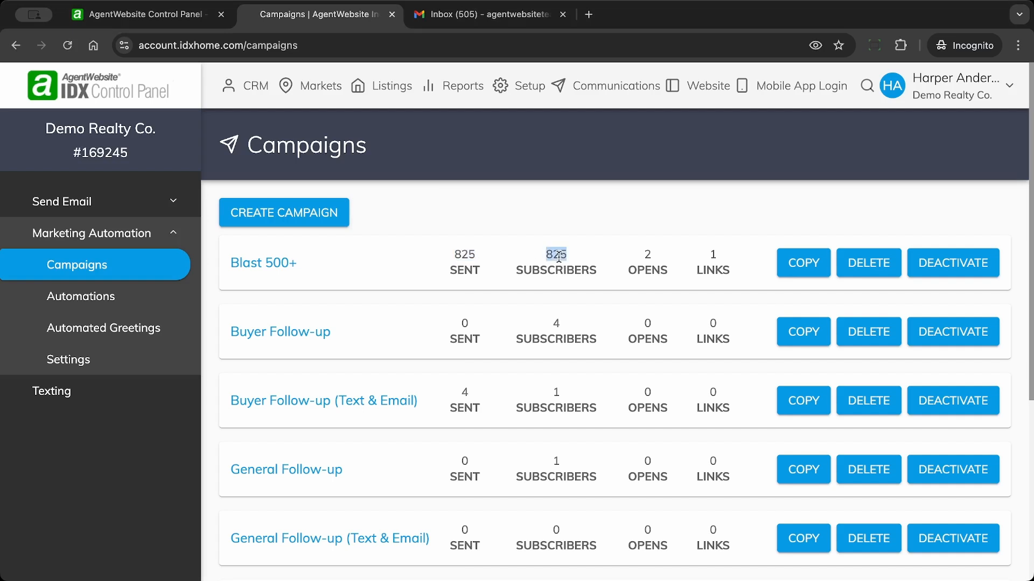
click(647, 256)
double_click(713, 254)
click(638, 274)
double_click(712, 254)
click(728, 257)
click(268, 265)
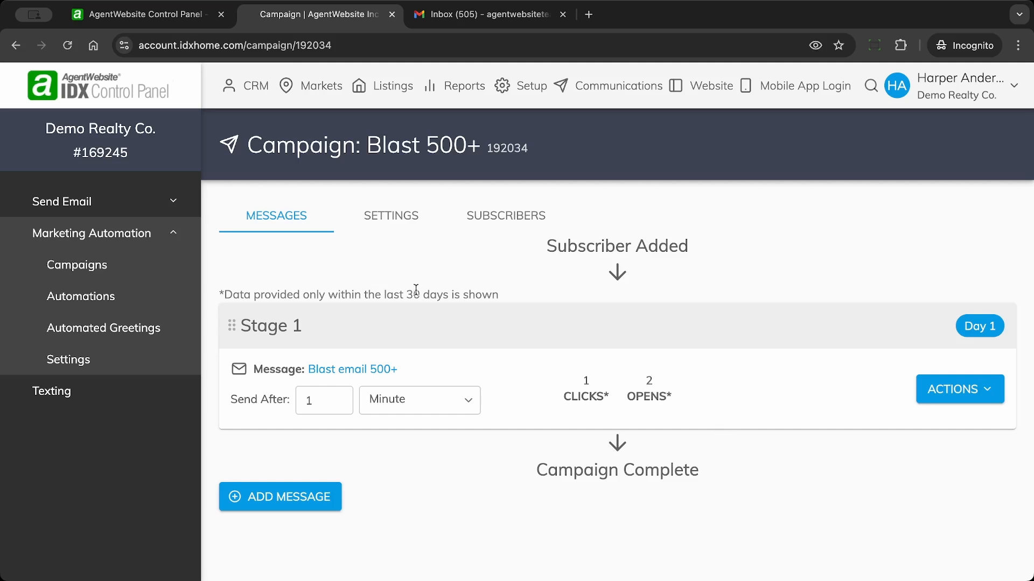
Step: Show the Blast 500+ subscriber list, which lists no active subscribers
click(512, 222)
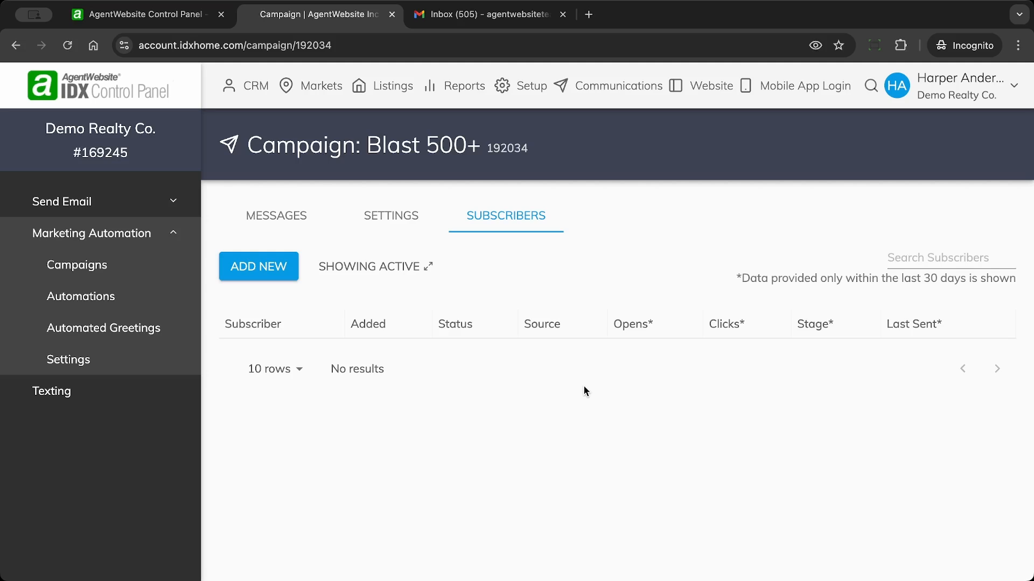
Step: Switch the subscriber list from Showing Active to Showing All
click(375, 274)
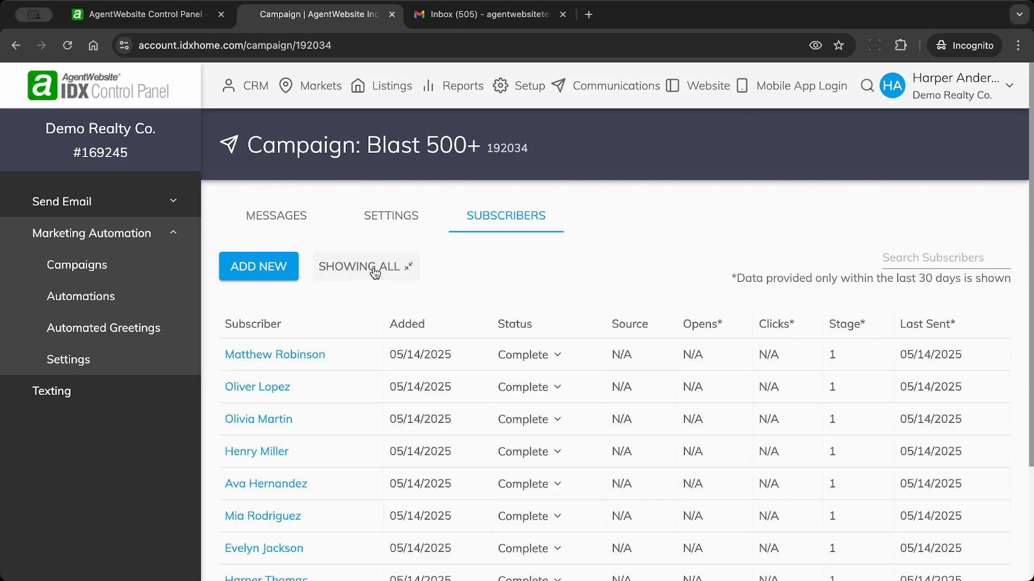
click(374, 273)
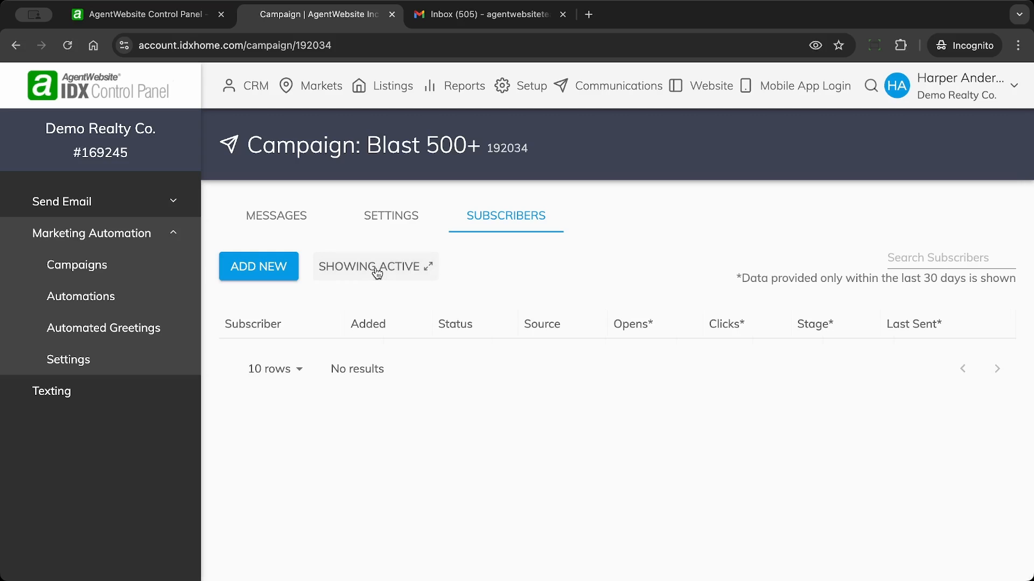
click(378, 274)
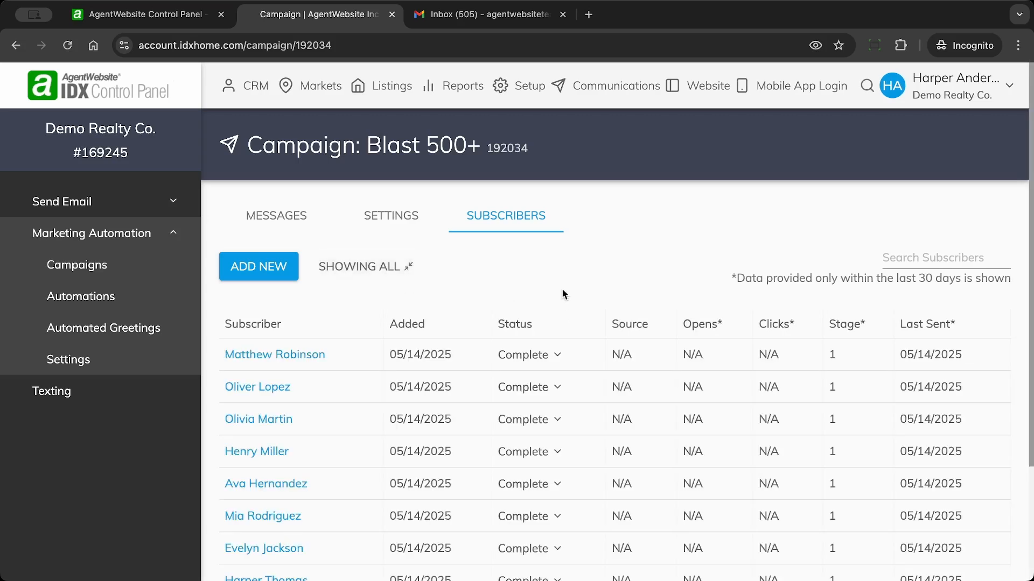
Step: Sort all subscribers by opens and open the record of the lead who clicked
scroll(560, 278, down, 3)
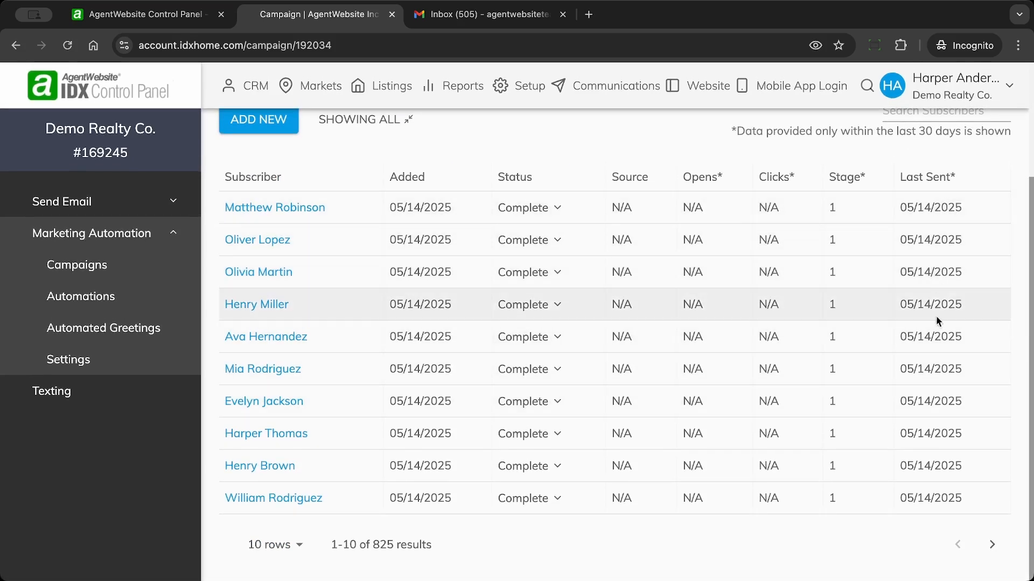
scroll(938, 240, up, 2)
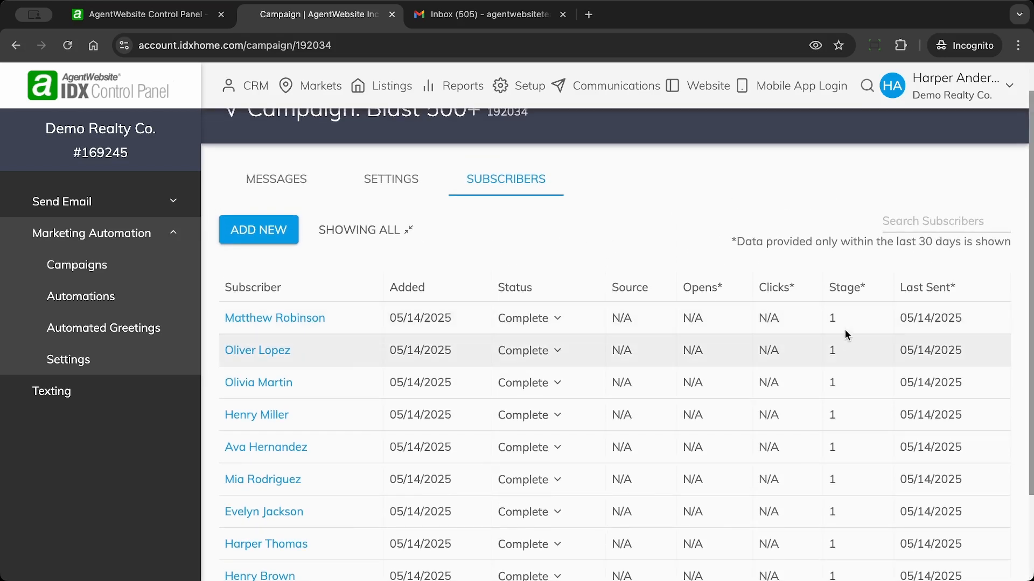
scroll(842, 330, down, 2)
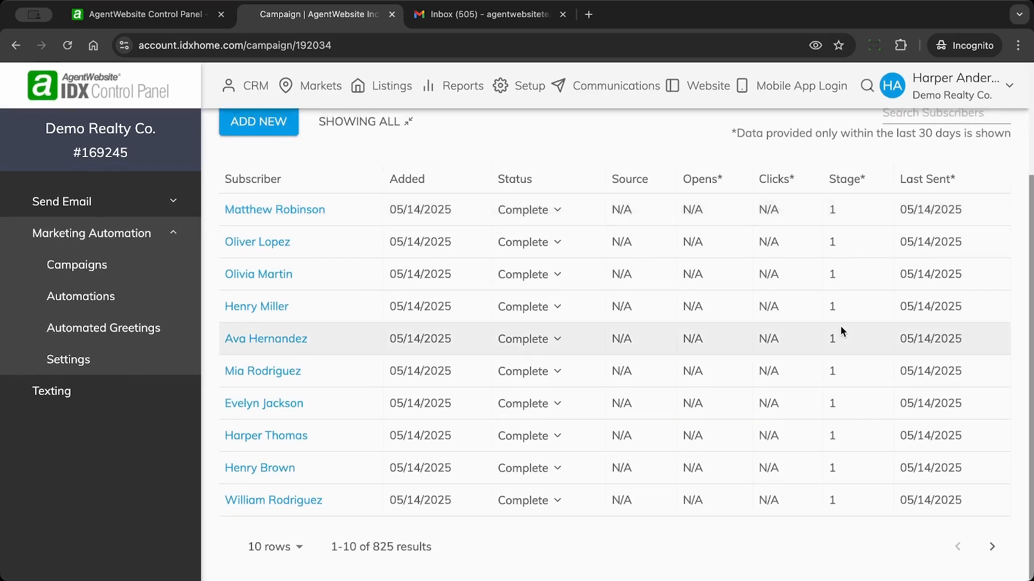
scroll(842, 329, up, 2)
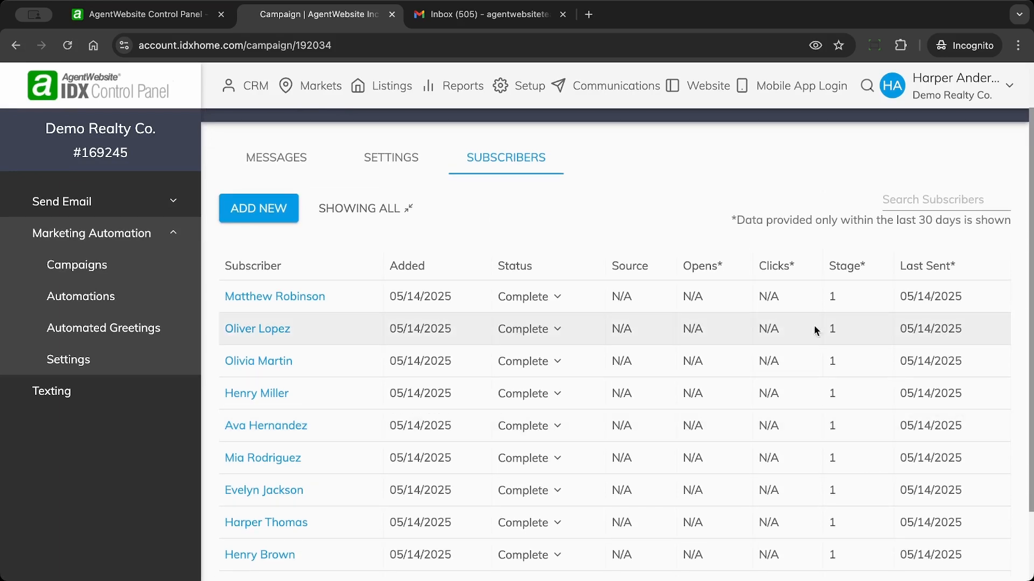
click(703, 269)
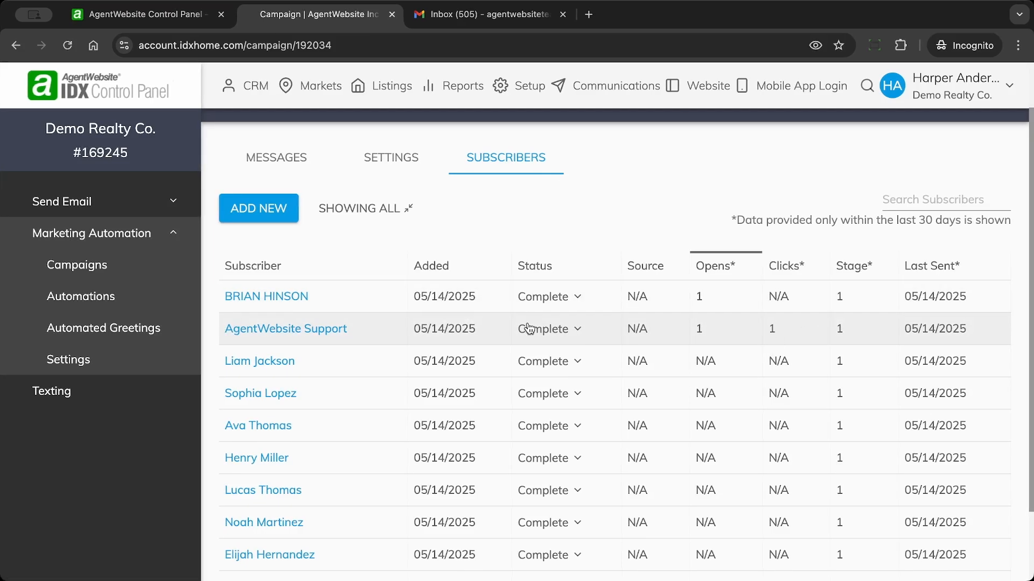
click(286, 334)
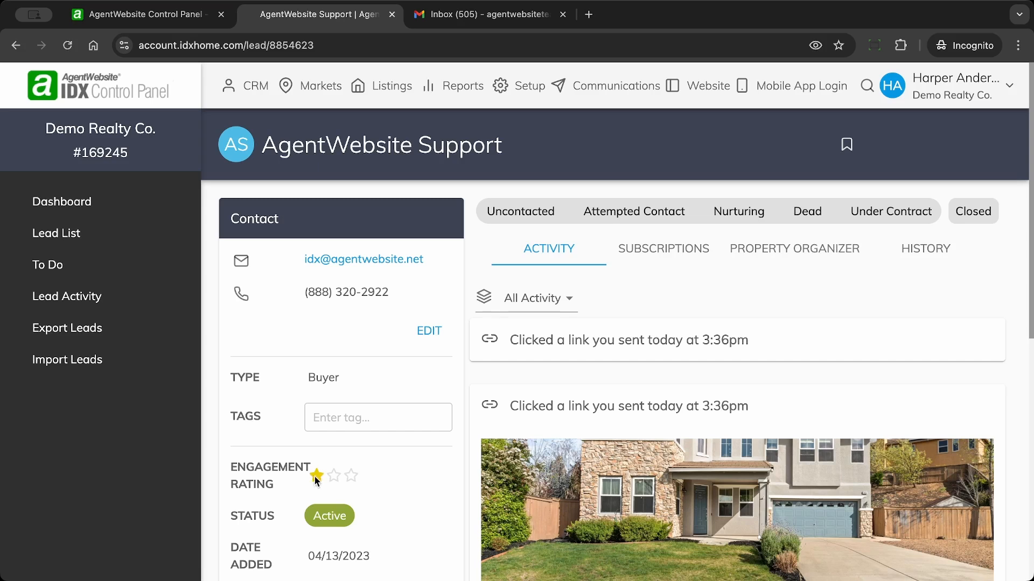
Step: Check the lead's Blast 500+ subscription: email sent and opened Wed May 14 2025, 1 click-through
click(944, 236)
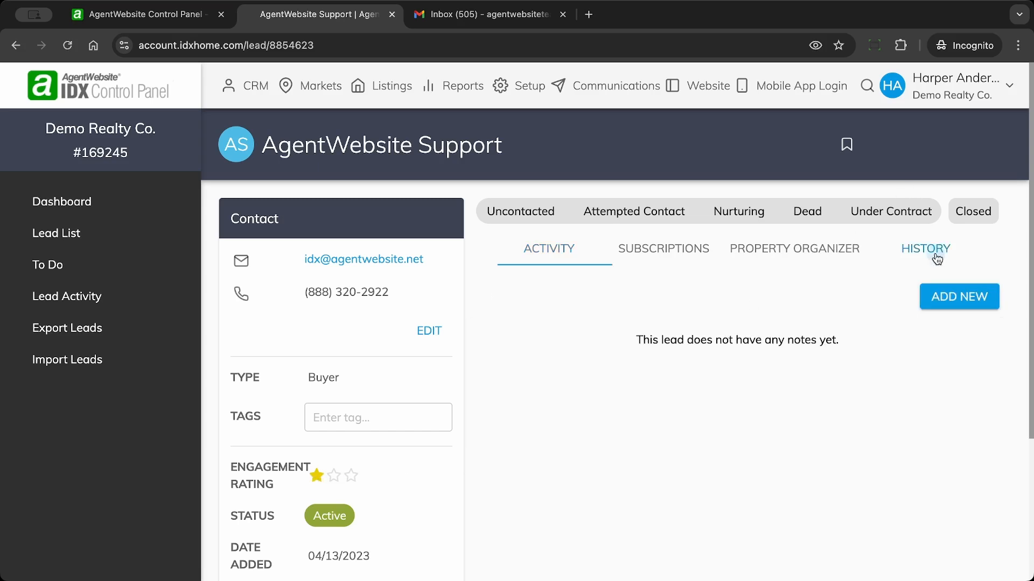
click(671, 255)
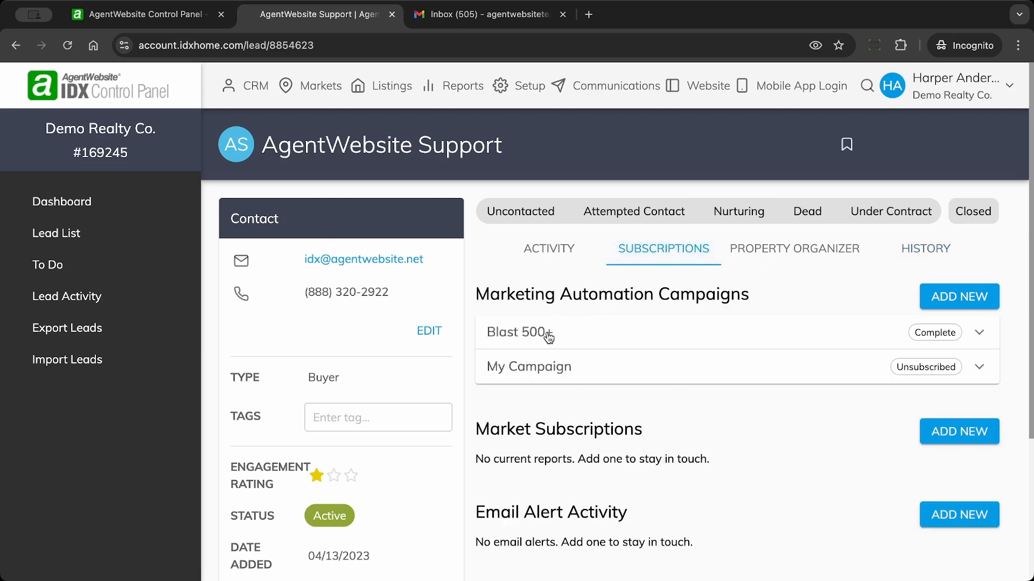
click(977, 338)
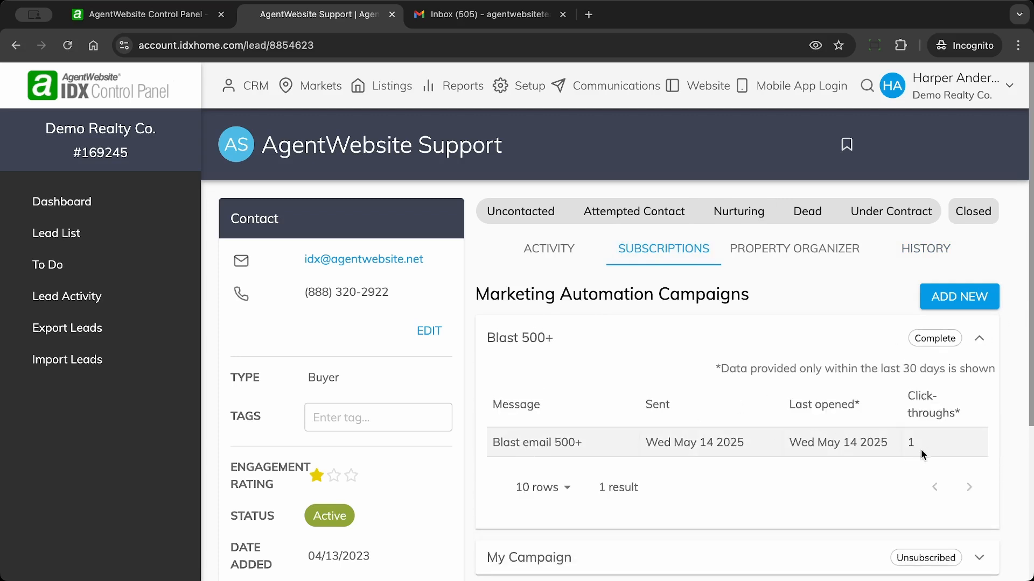
click(608, 92)
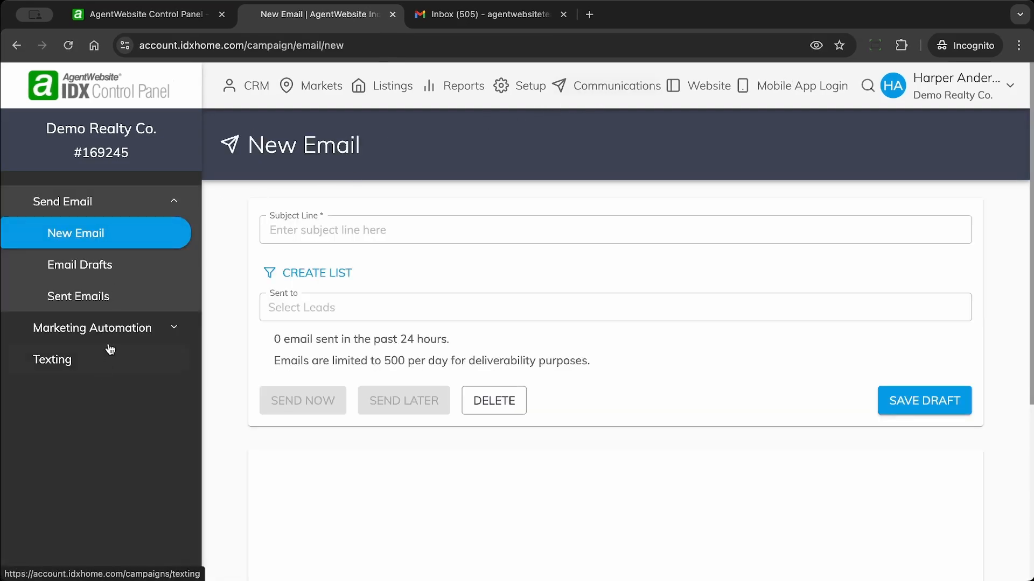
Step: Reopen campaign Blast 500+ (ID 192034), whose Stage 1 email shows 1 click and 2 opens
click(128, 333)
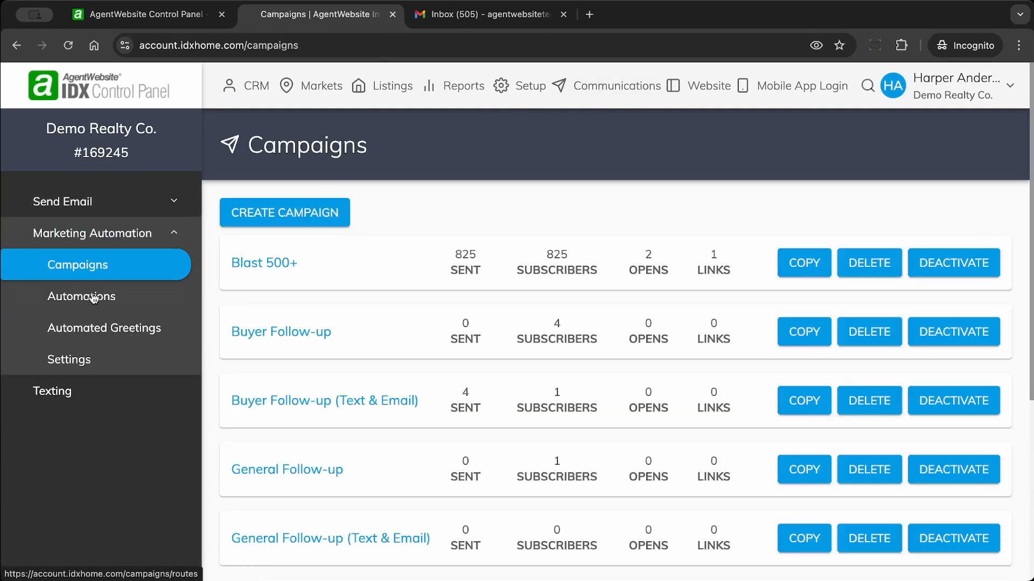
click(273, 263)
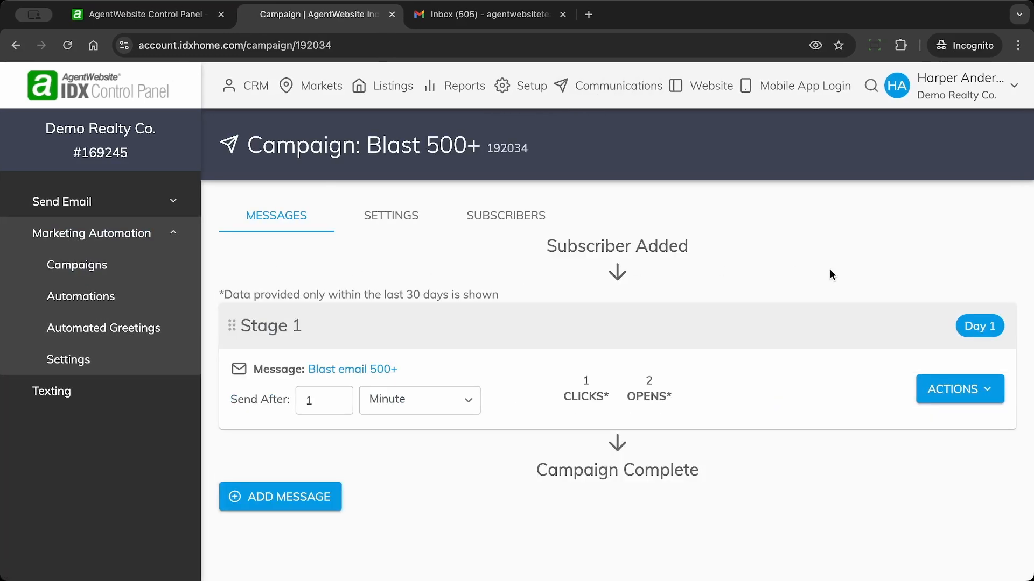